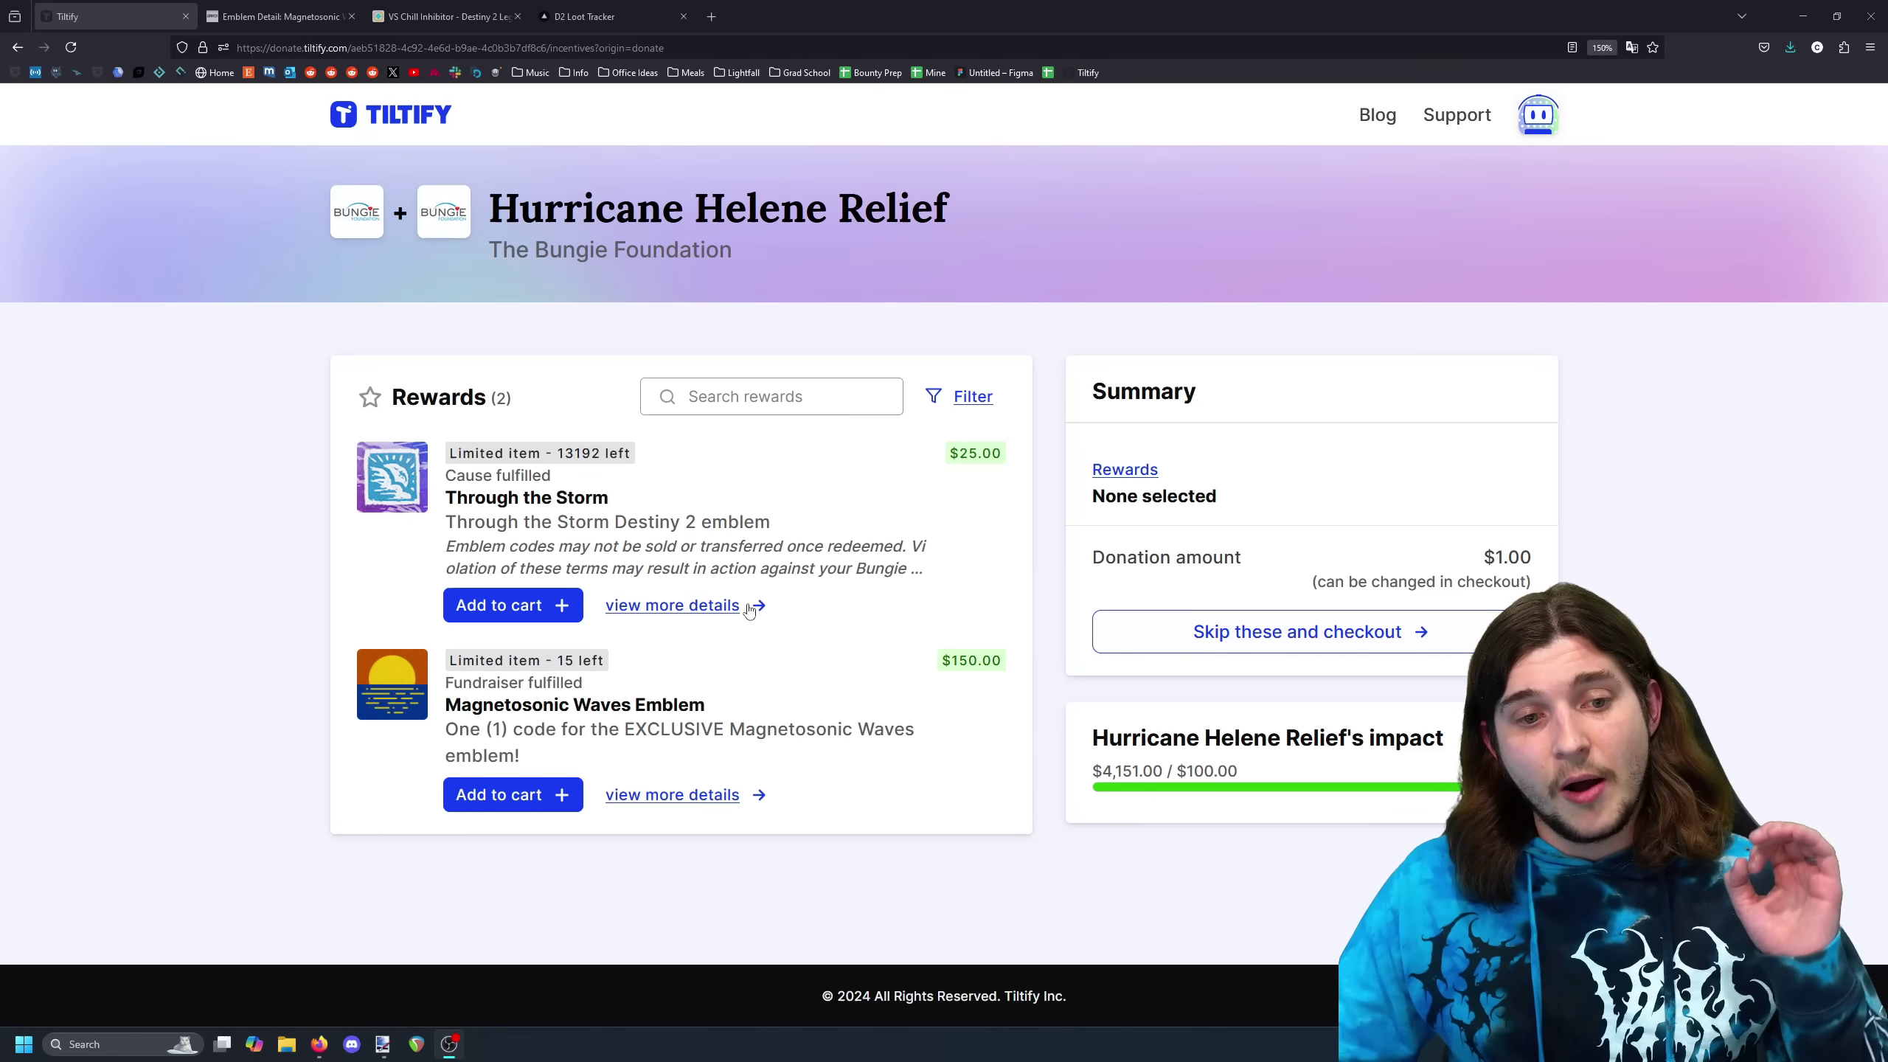
Highlight the Through the Storm and Magnetosonic Waves Emblem rewards, and open the Magnetosonic Waves emblem details page
drag(622, 506, 447, 505)
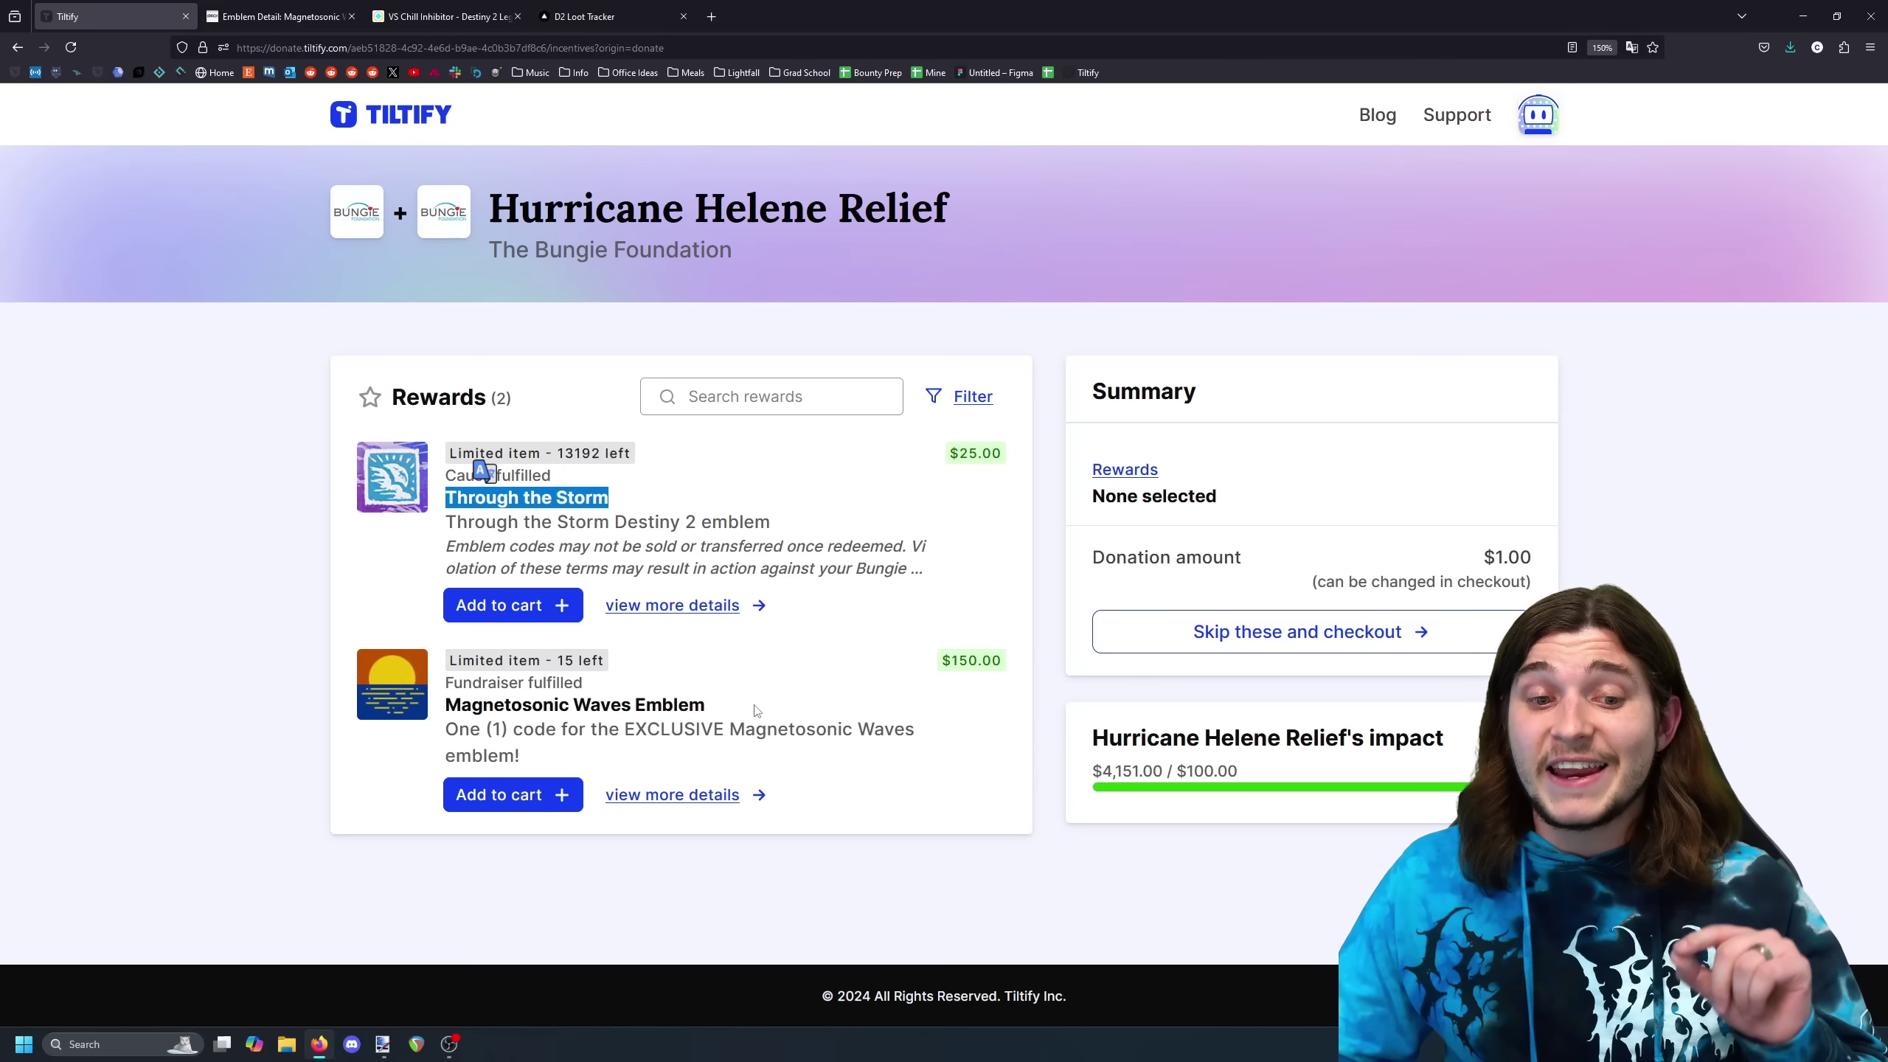
drag(705, 705, 450, 707)
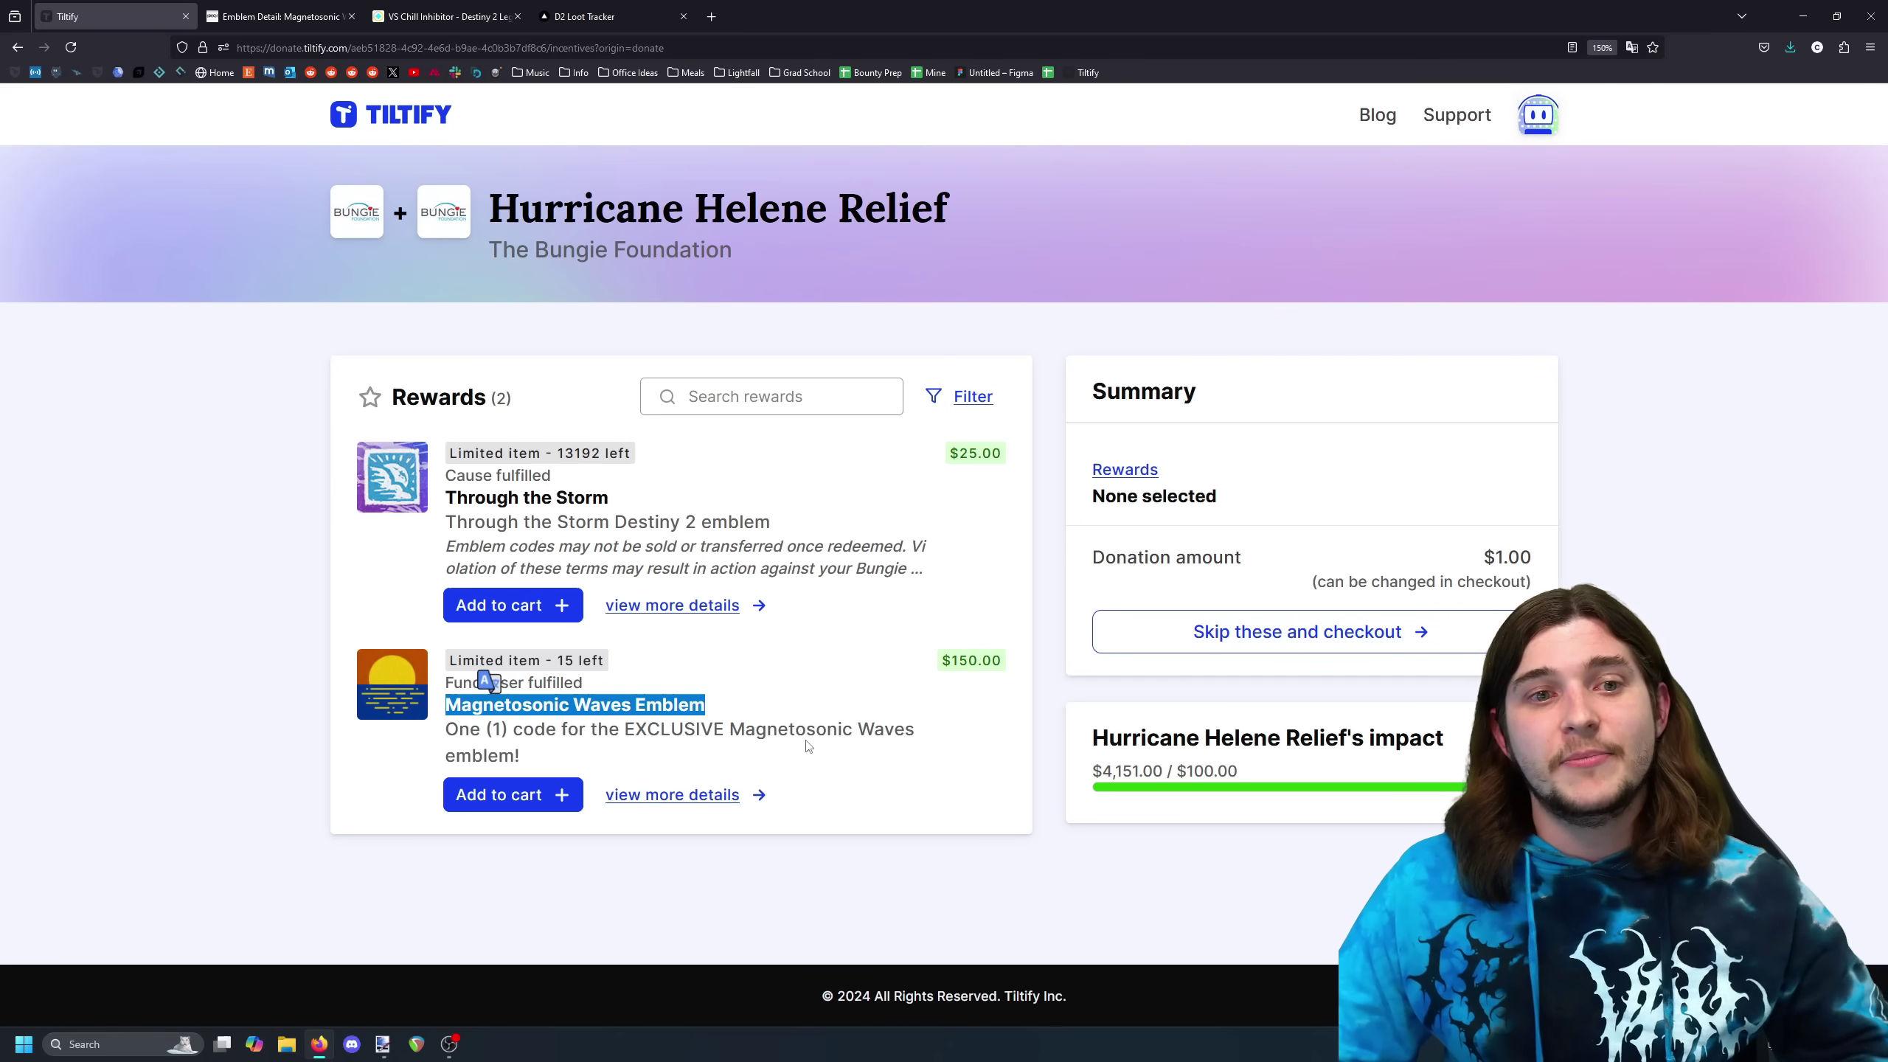
click(275, 17)
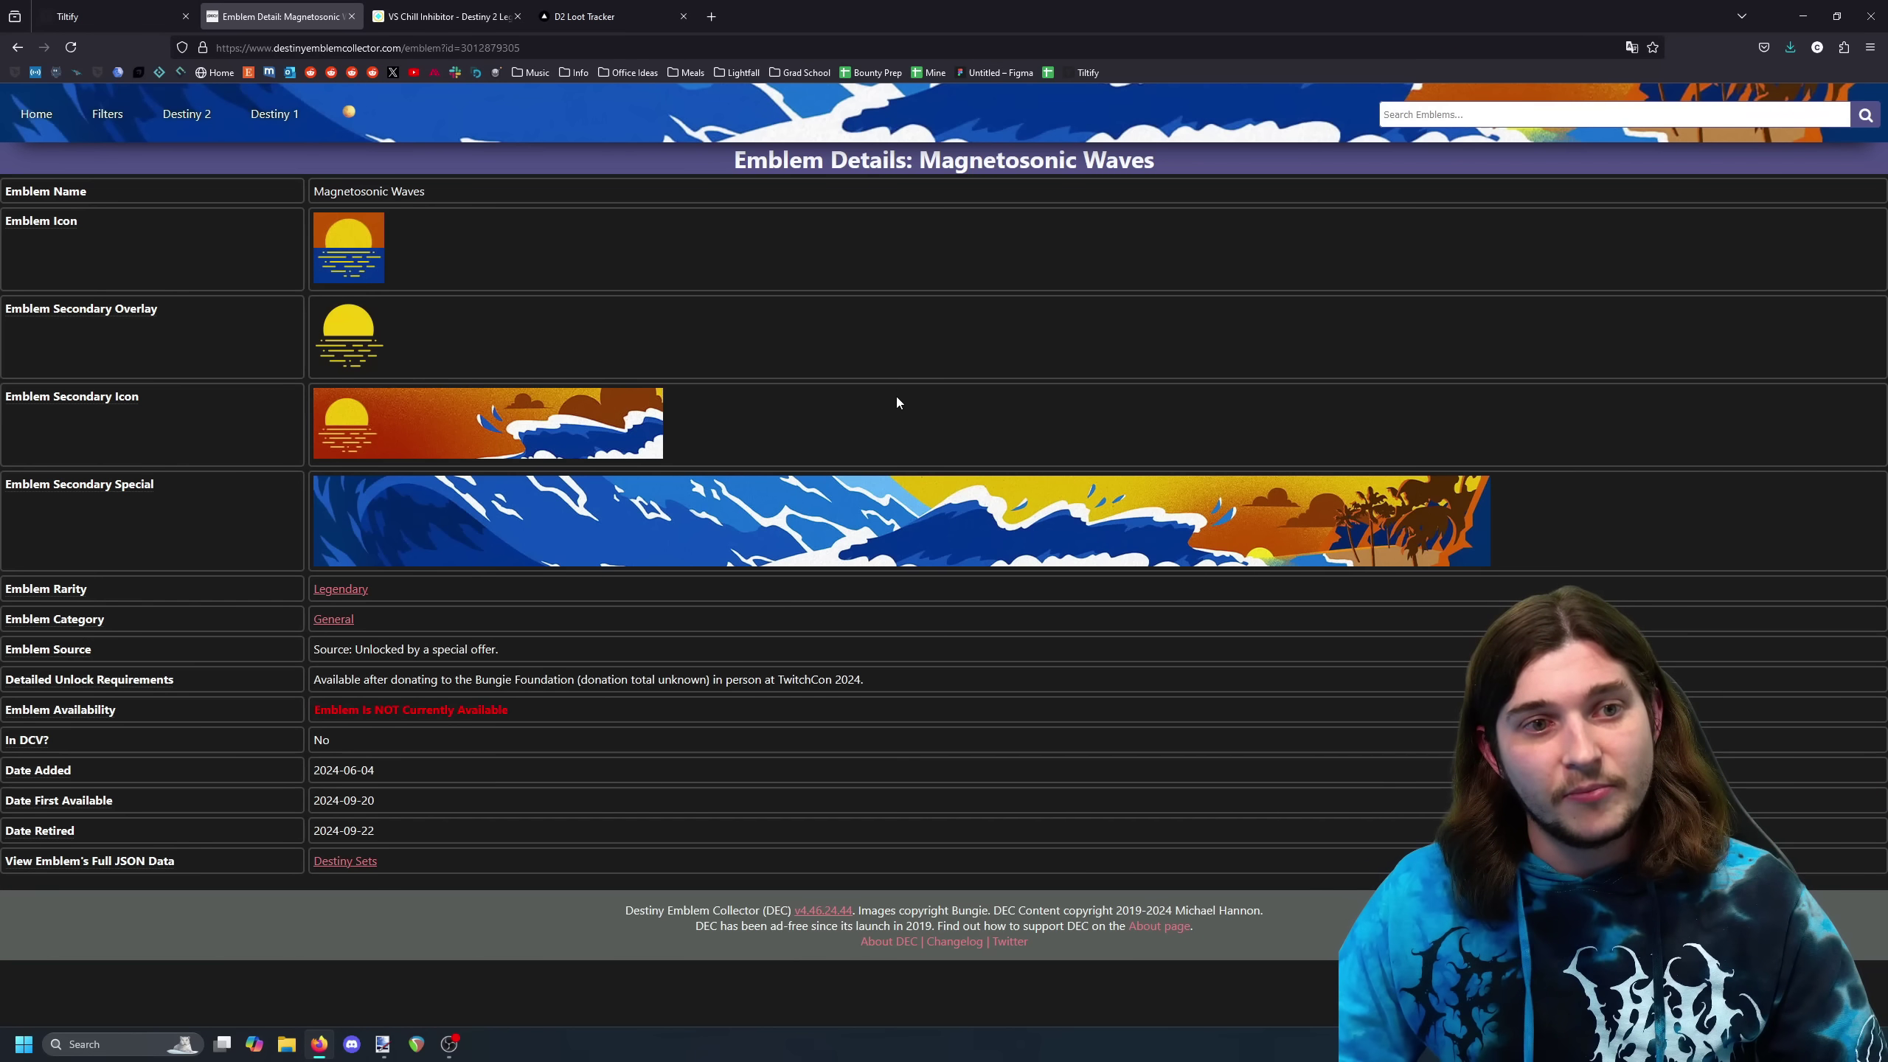
On the VS Chill Inhibitor page, select the Envious Arsenal and Bait and Switch traits in the perk playground
click(518, 6)
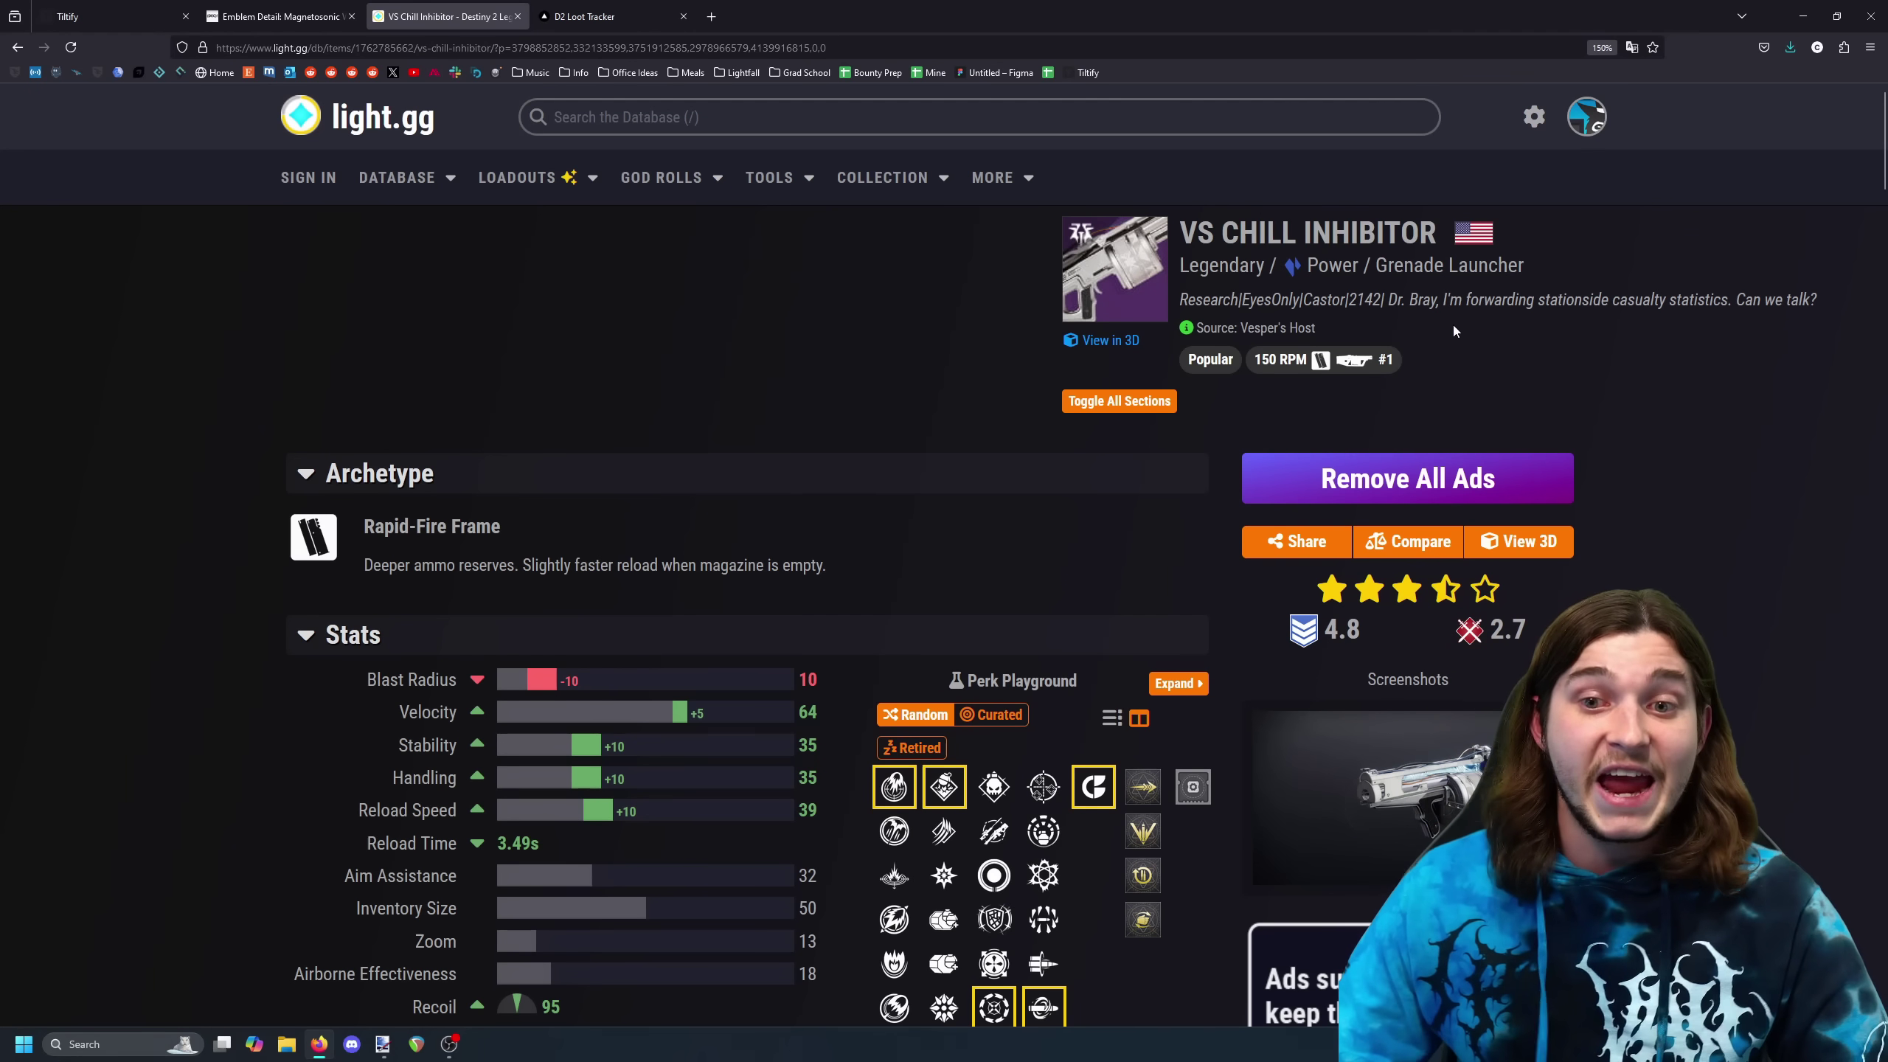
scroll(1681, 478, down, 3)
scroll(1691, 470, down, 2)
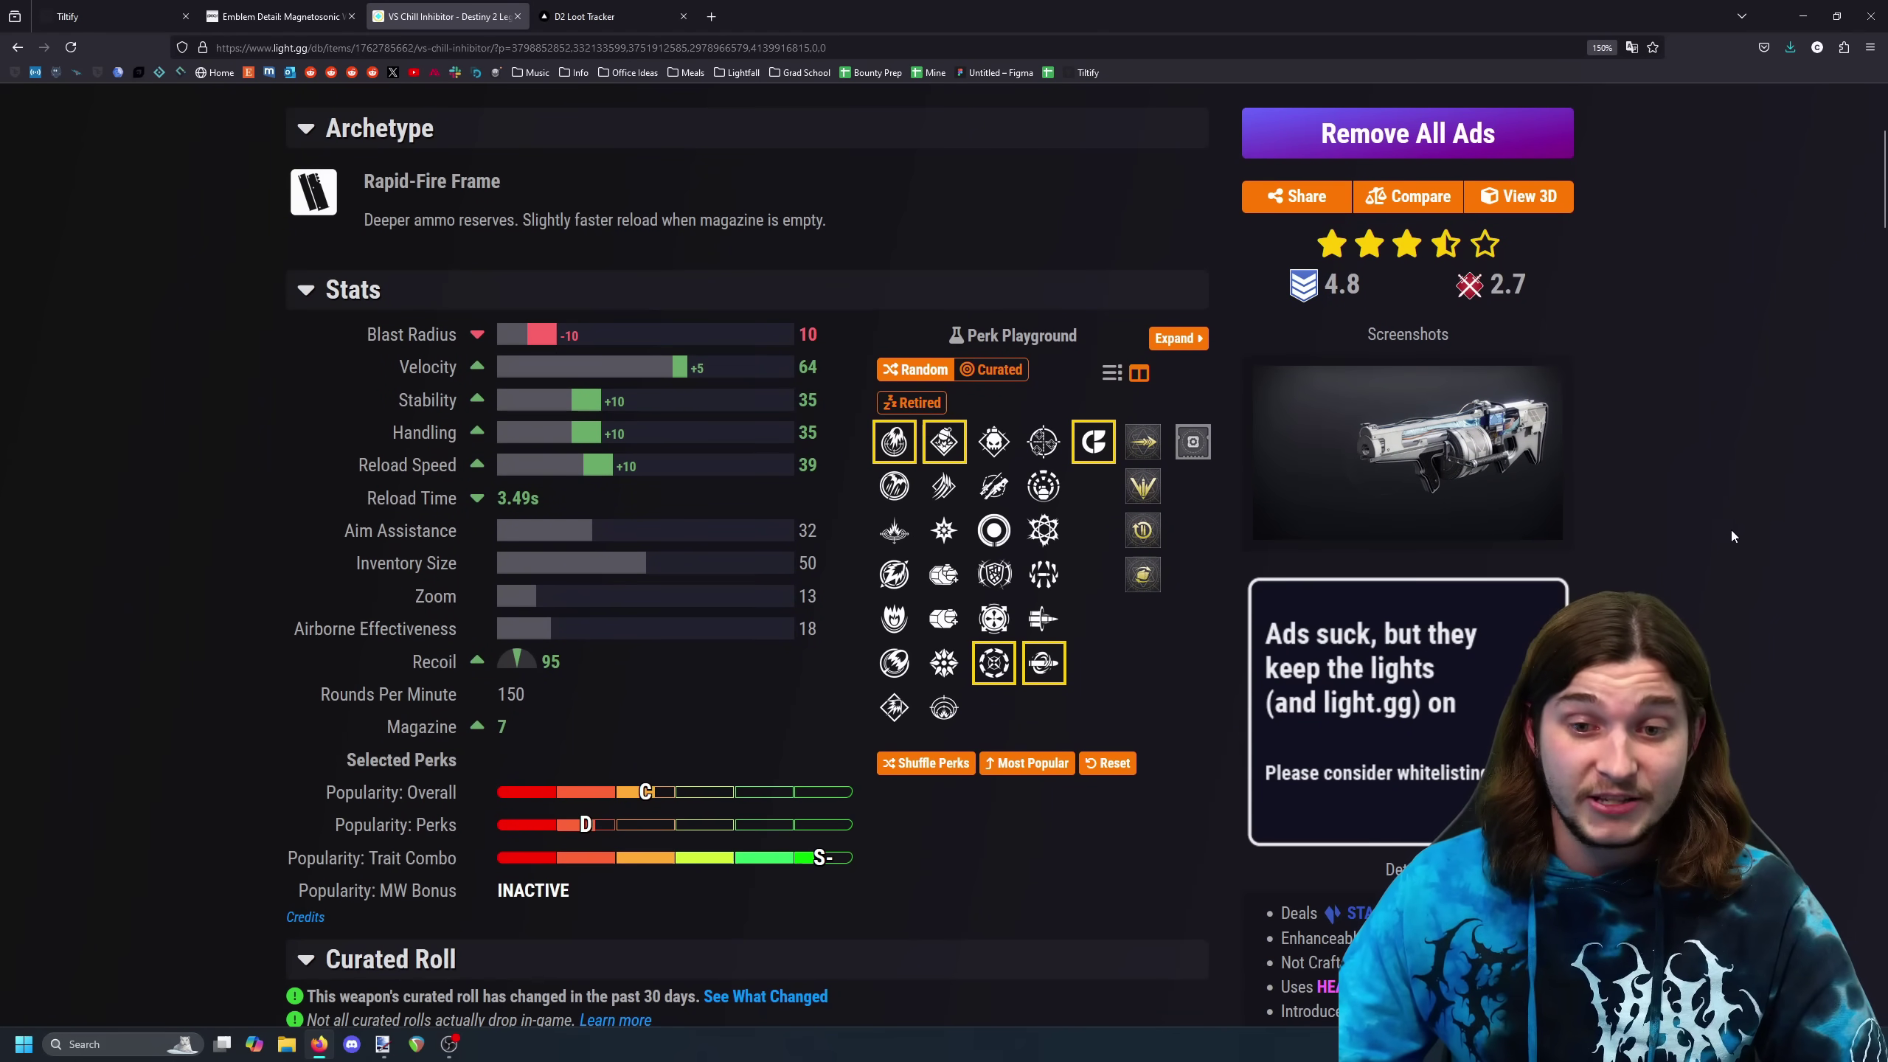
click(1006, 497)
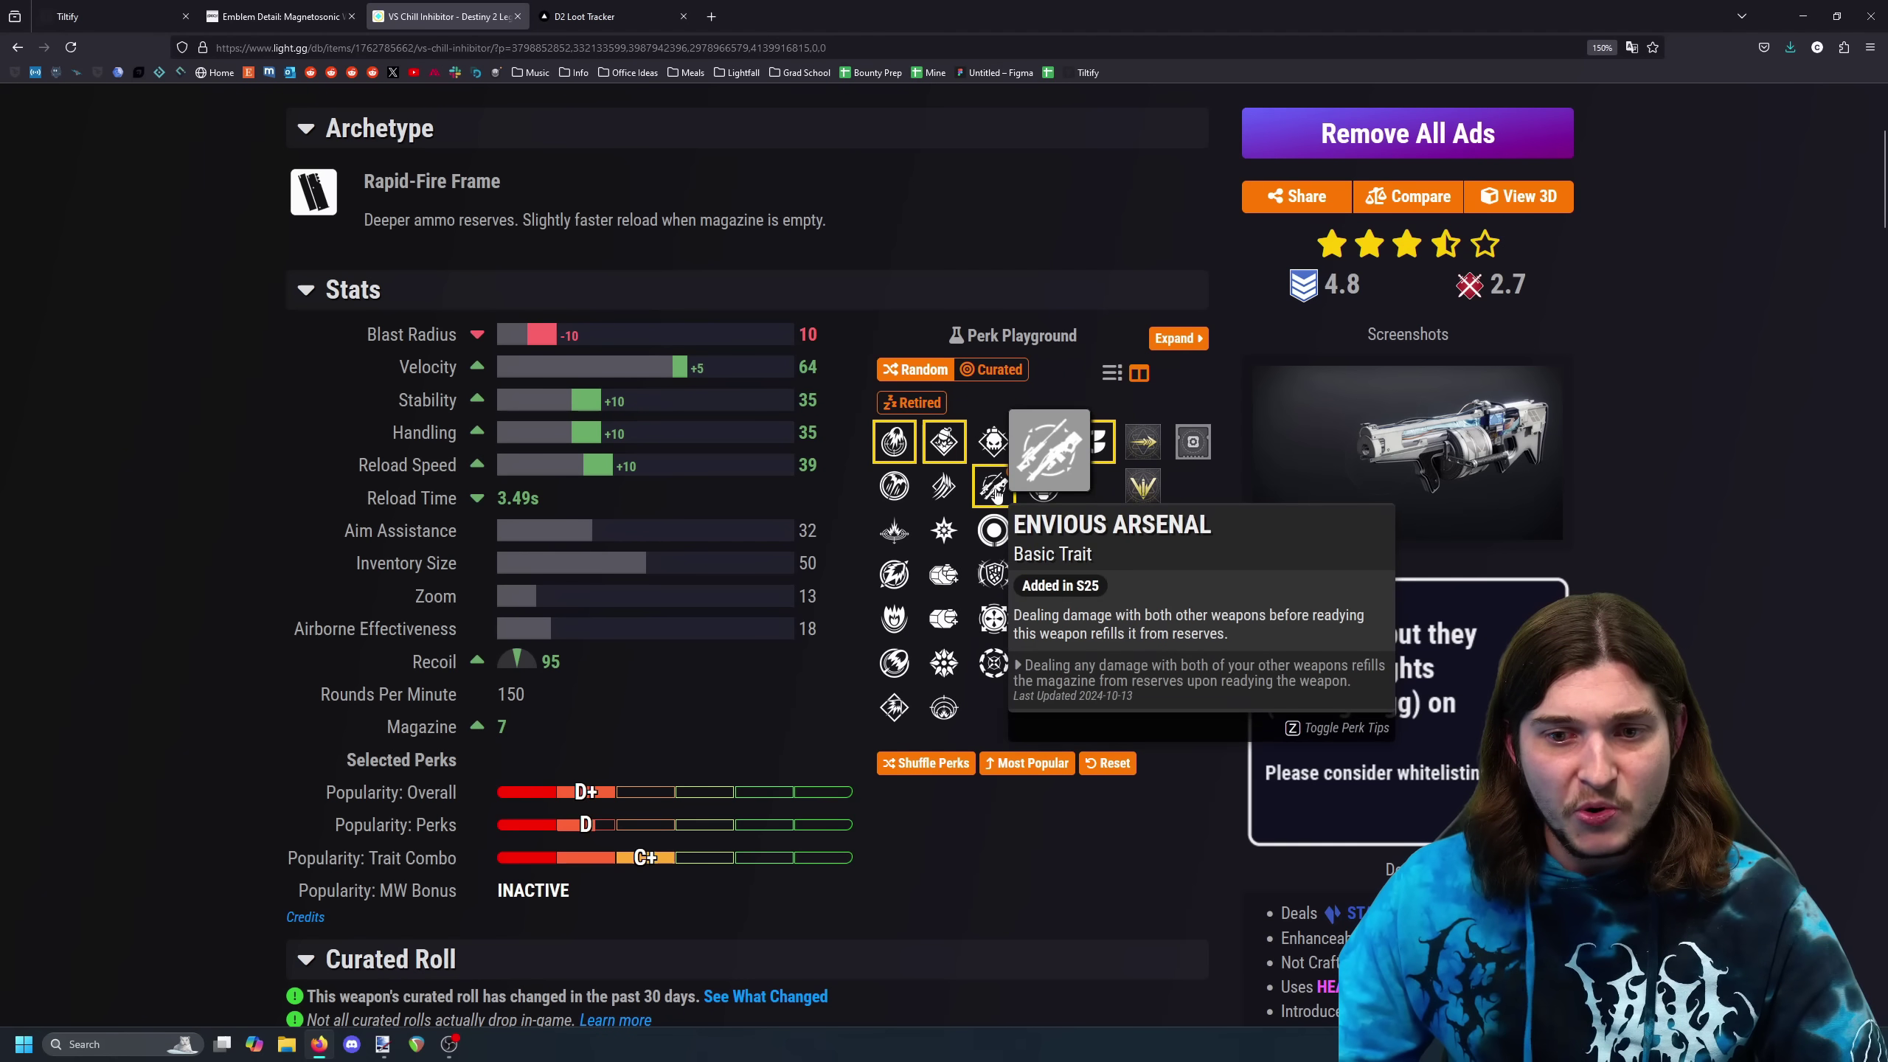
click(1054, 623)
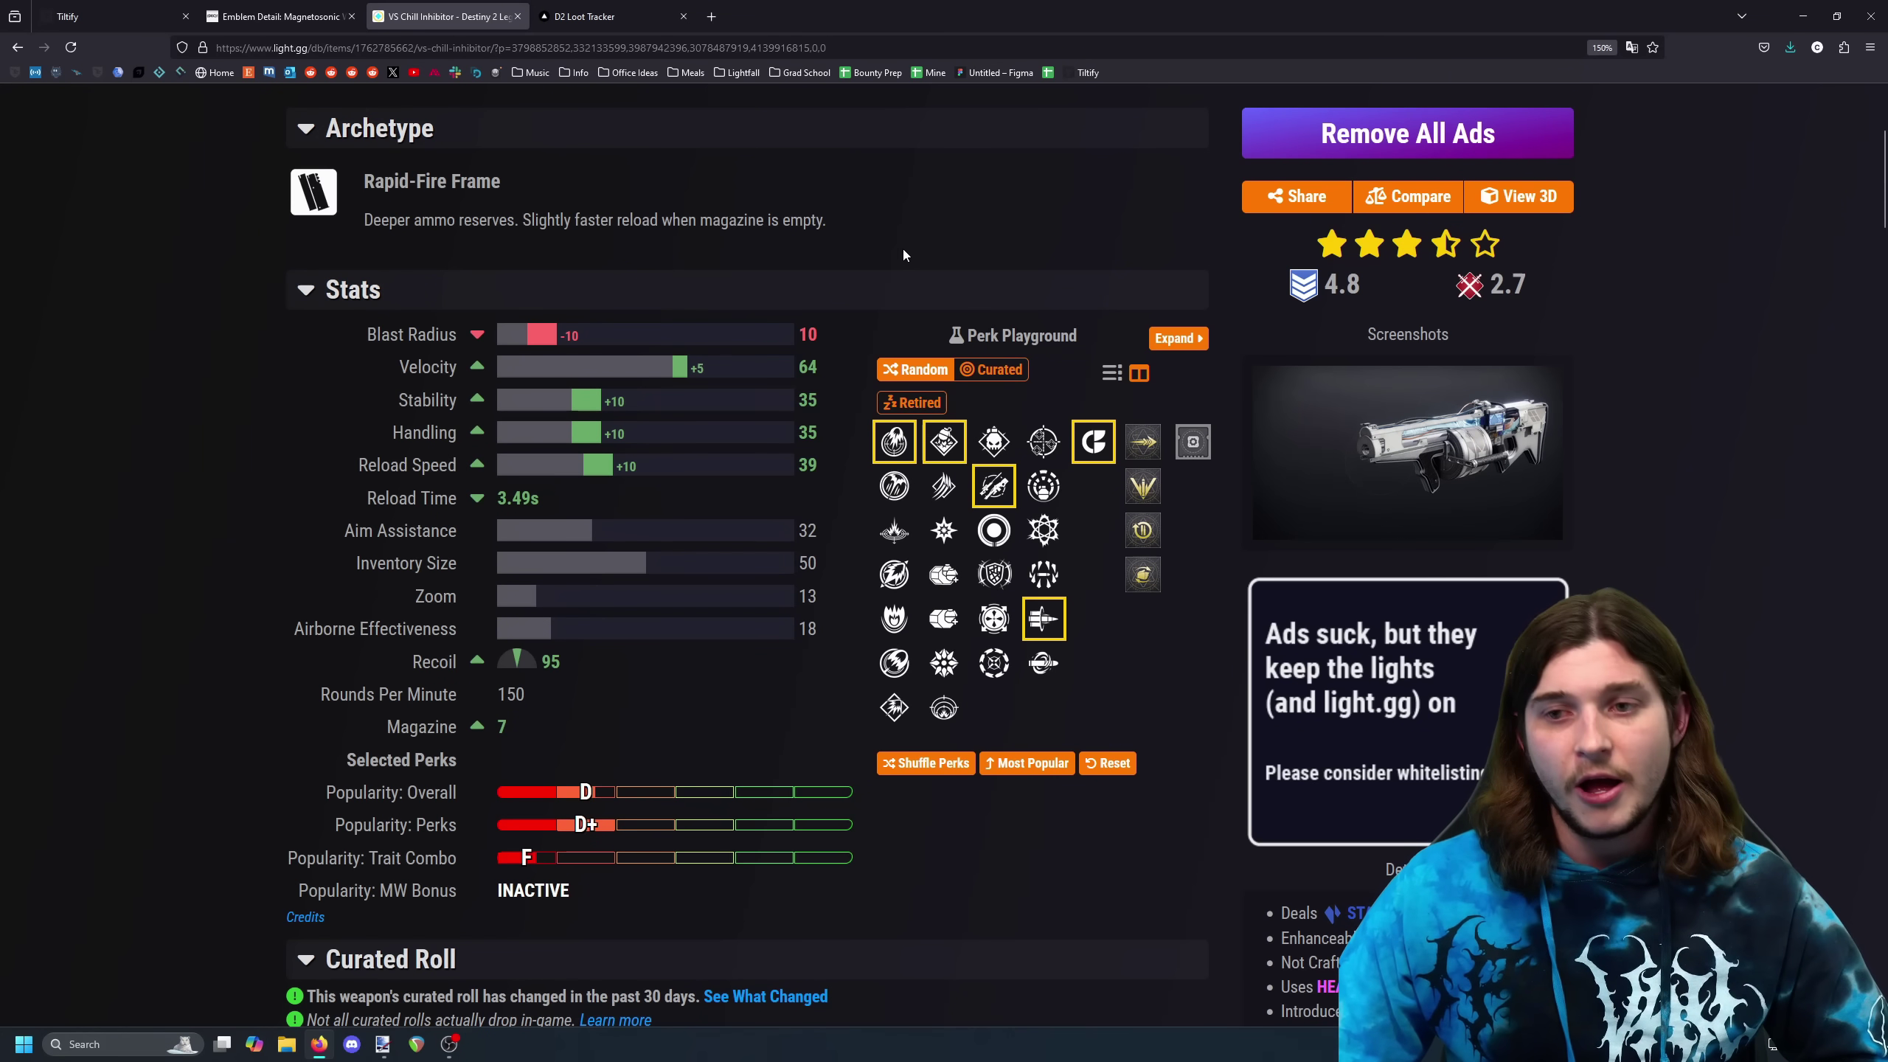
Open the D2 Loot Tracker rolls page and enlarge it to 100% to examine the VS Velocity Baton table
click(587, 16)
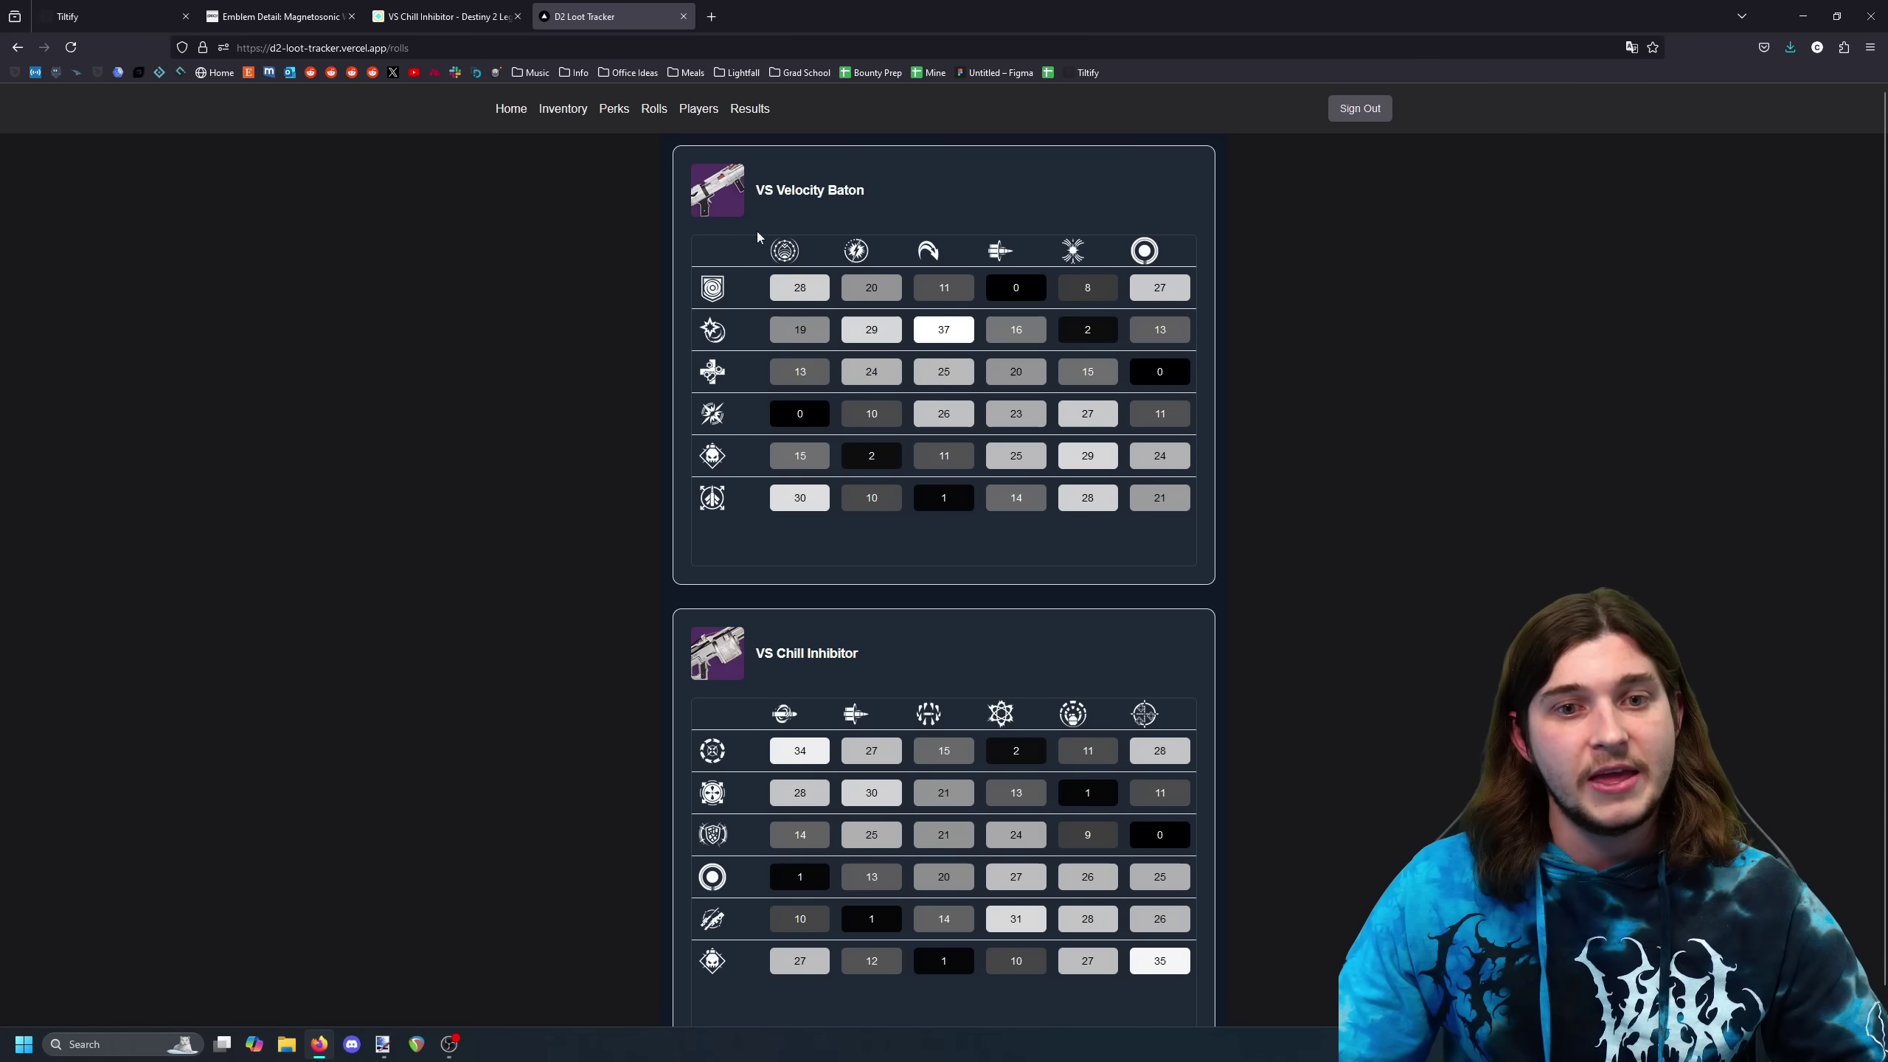
scroll(799, 197, down, 1)
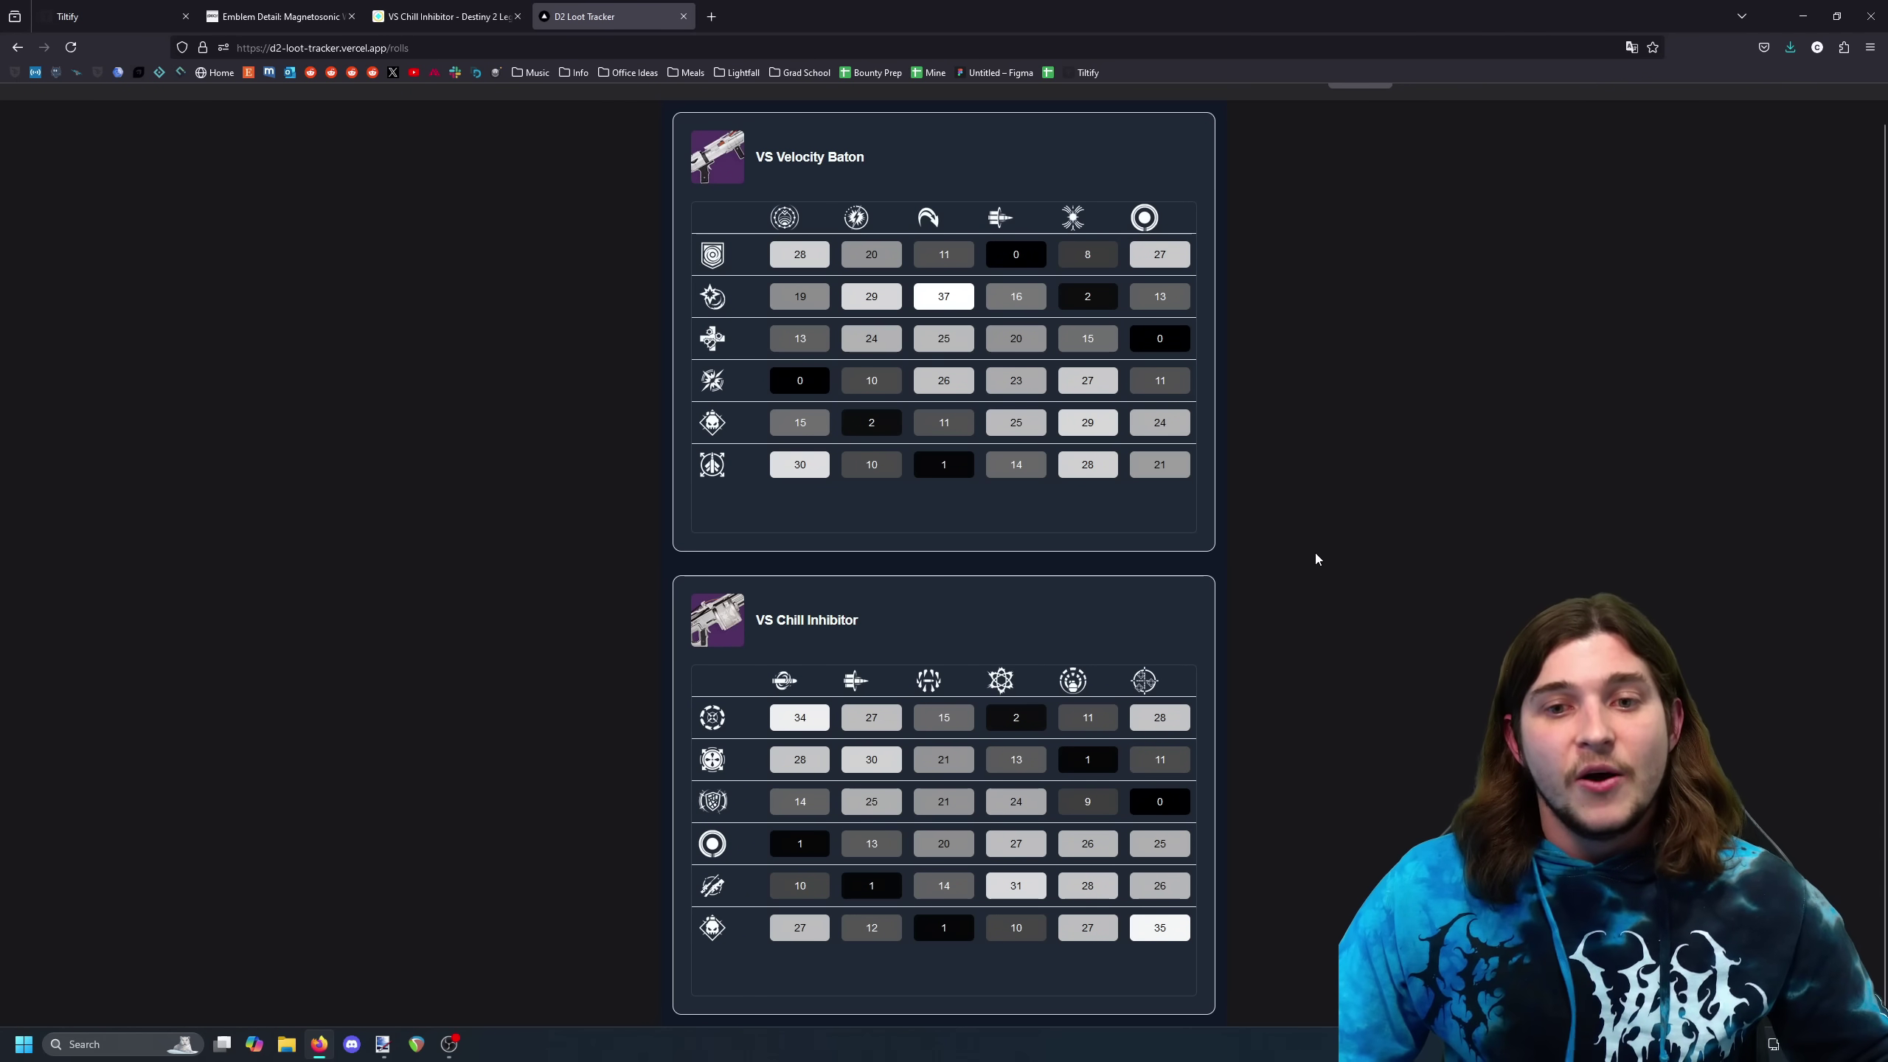
scroll(1379, 552, up, 2)
scroll(1383, 556, up, 3)
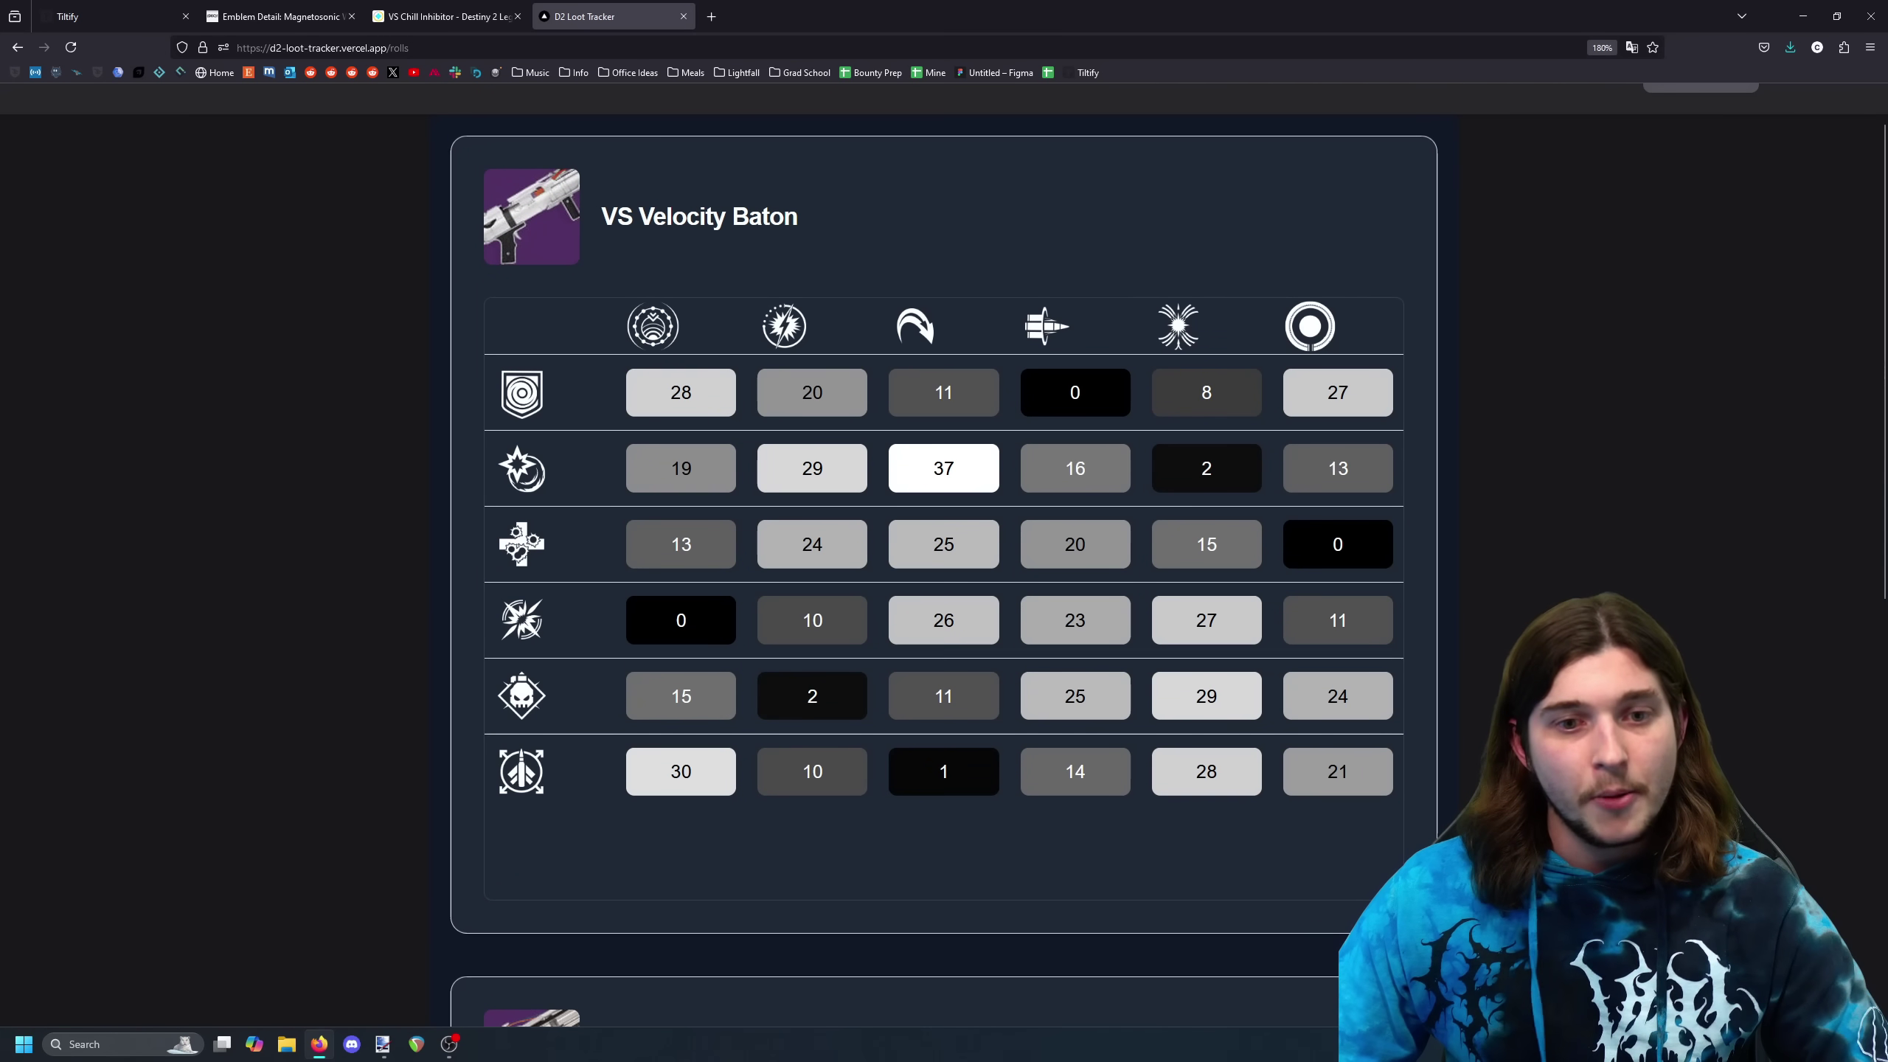
scroll(944, 554, up, 1)
scroll(943, 554, down, 5)
scroll(944, 553, up, 5)
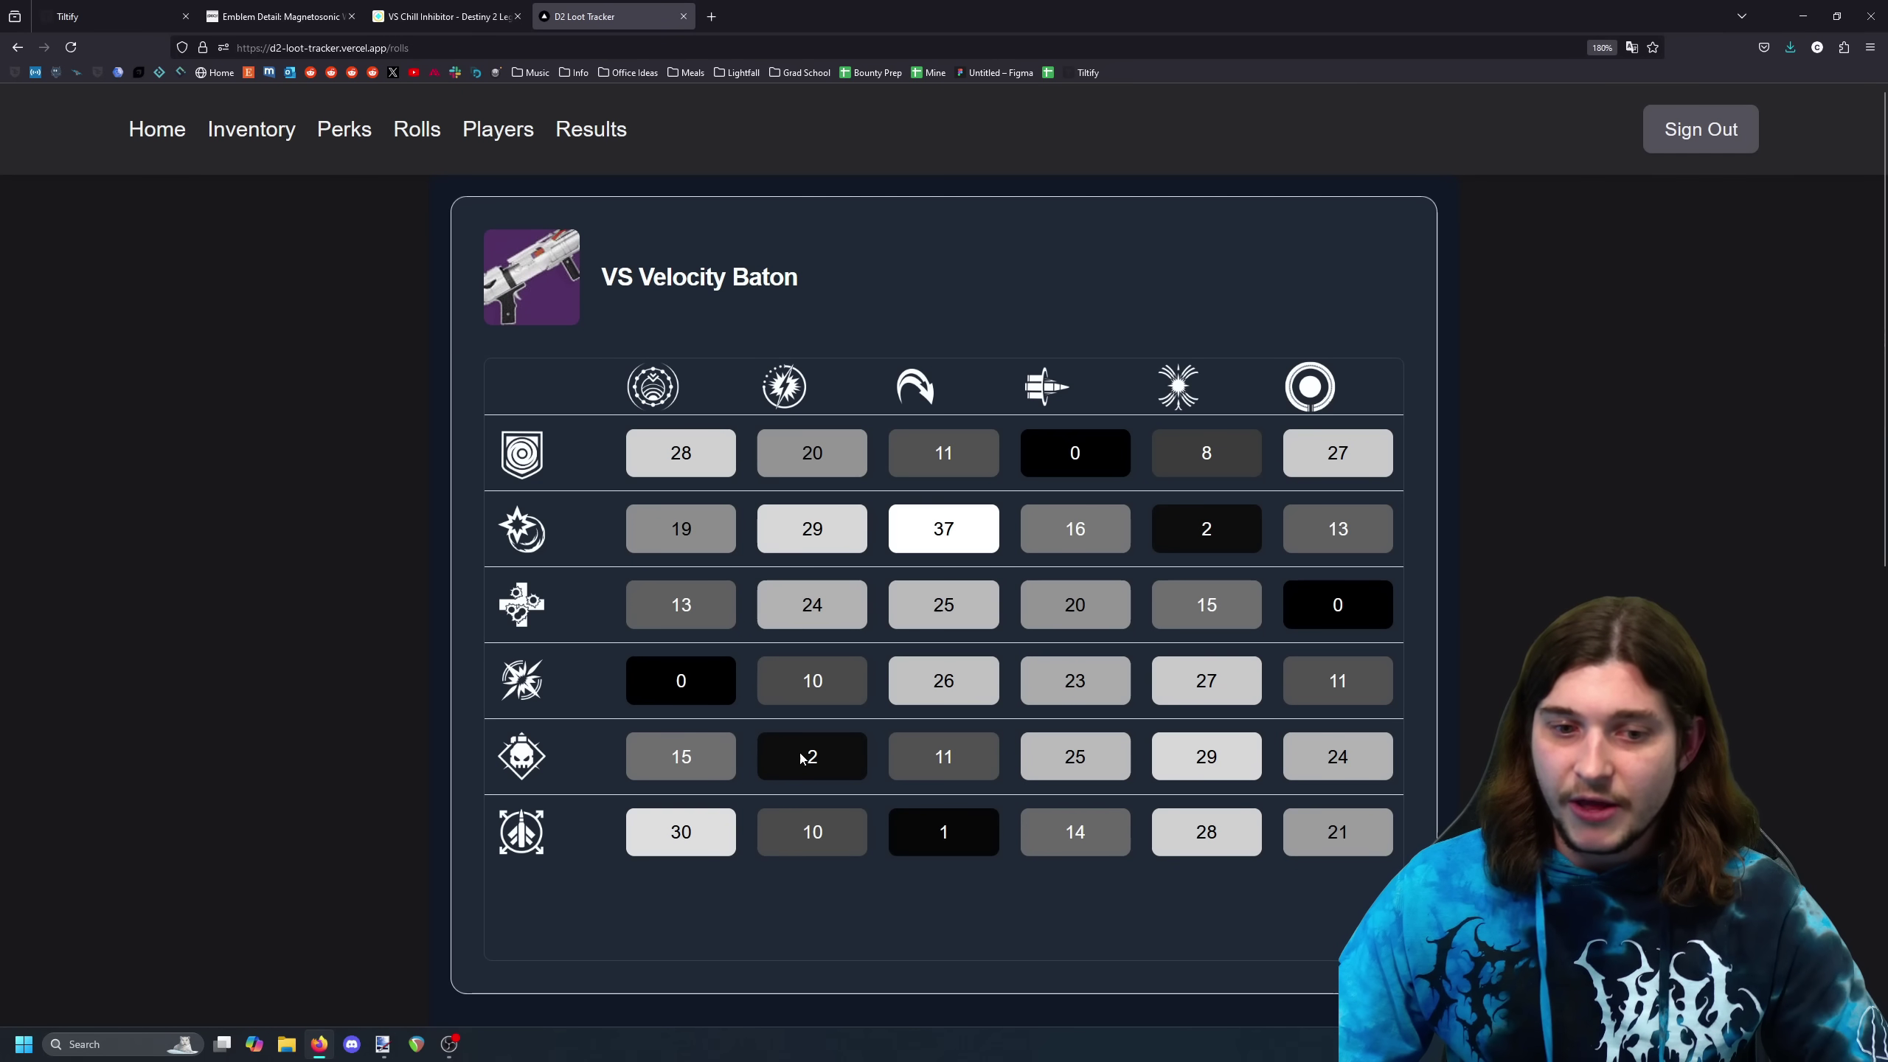
Highlight the lowest roll counts in the VS Velocity Baton table one after another
drag(929, 831, 1012, 839)
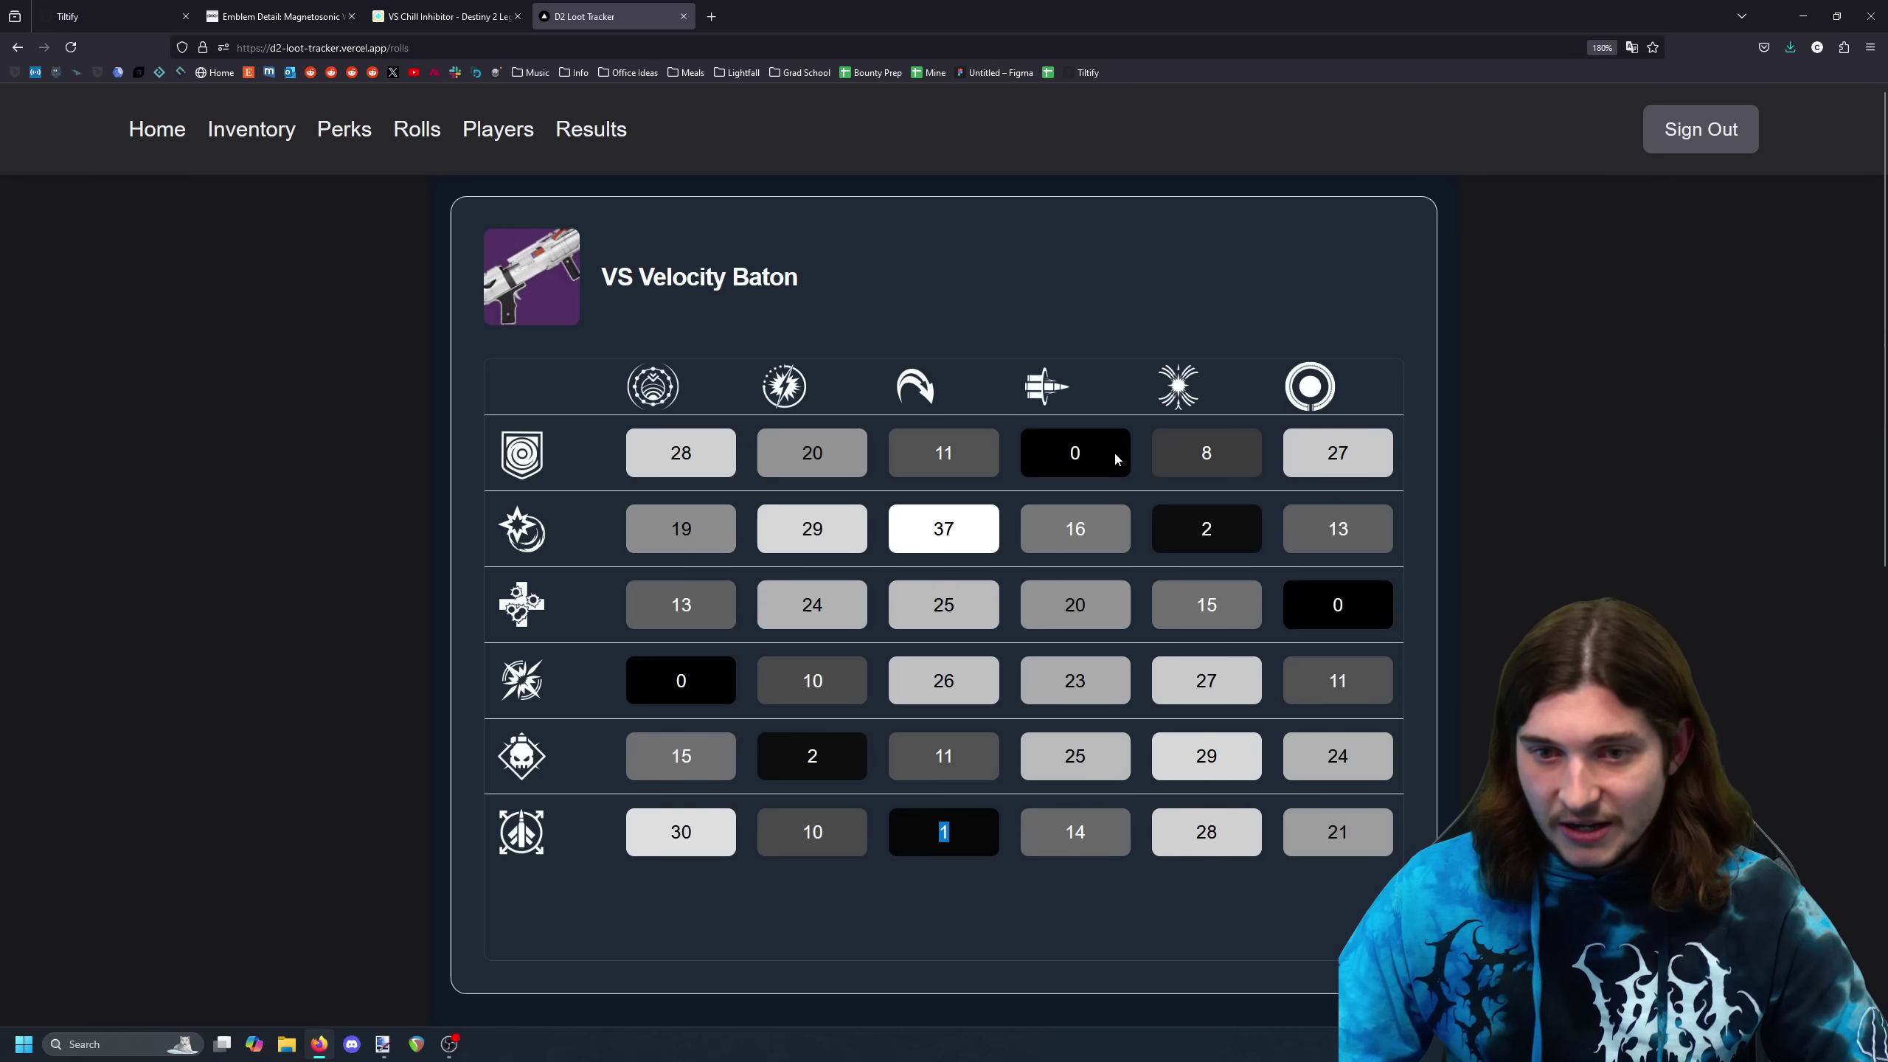
drag(1064, 452, 1087, 455)
drag(1194, 528, 1219, 531)
drag(1360, 607, 1305, 599)
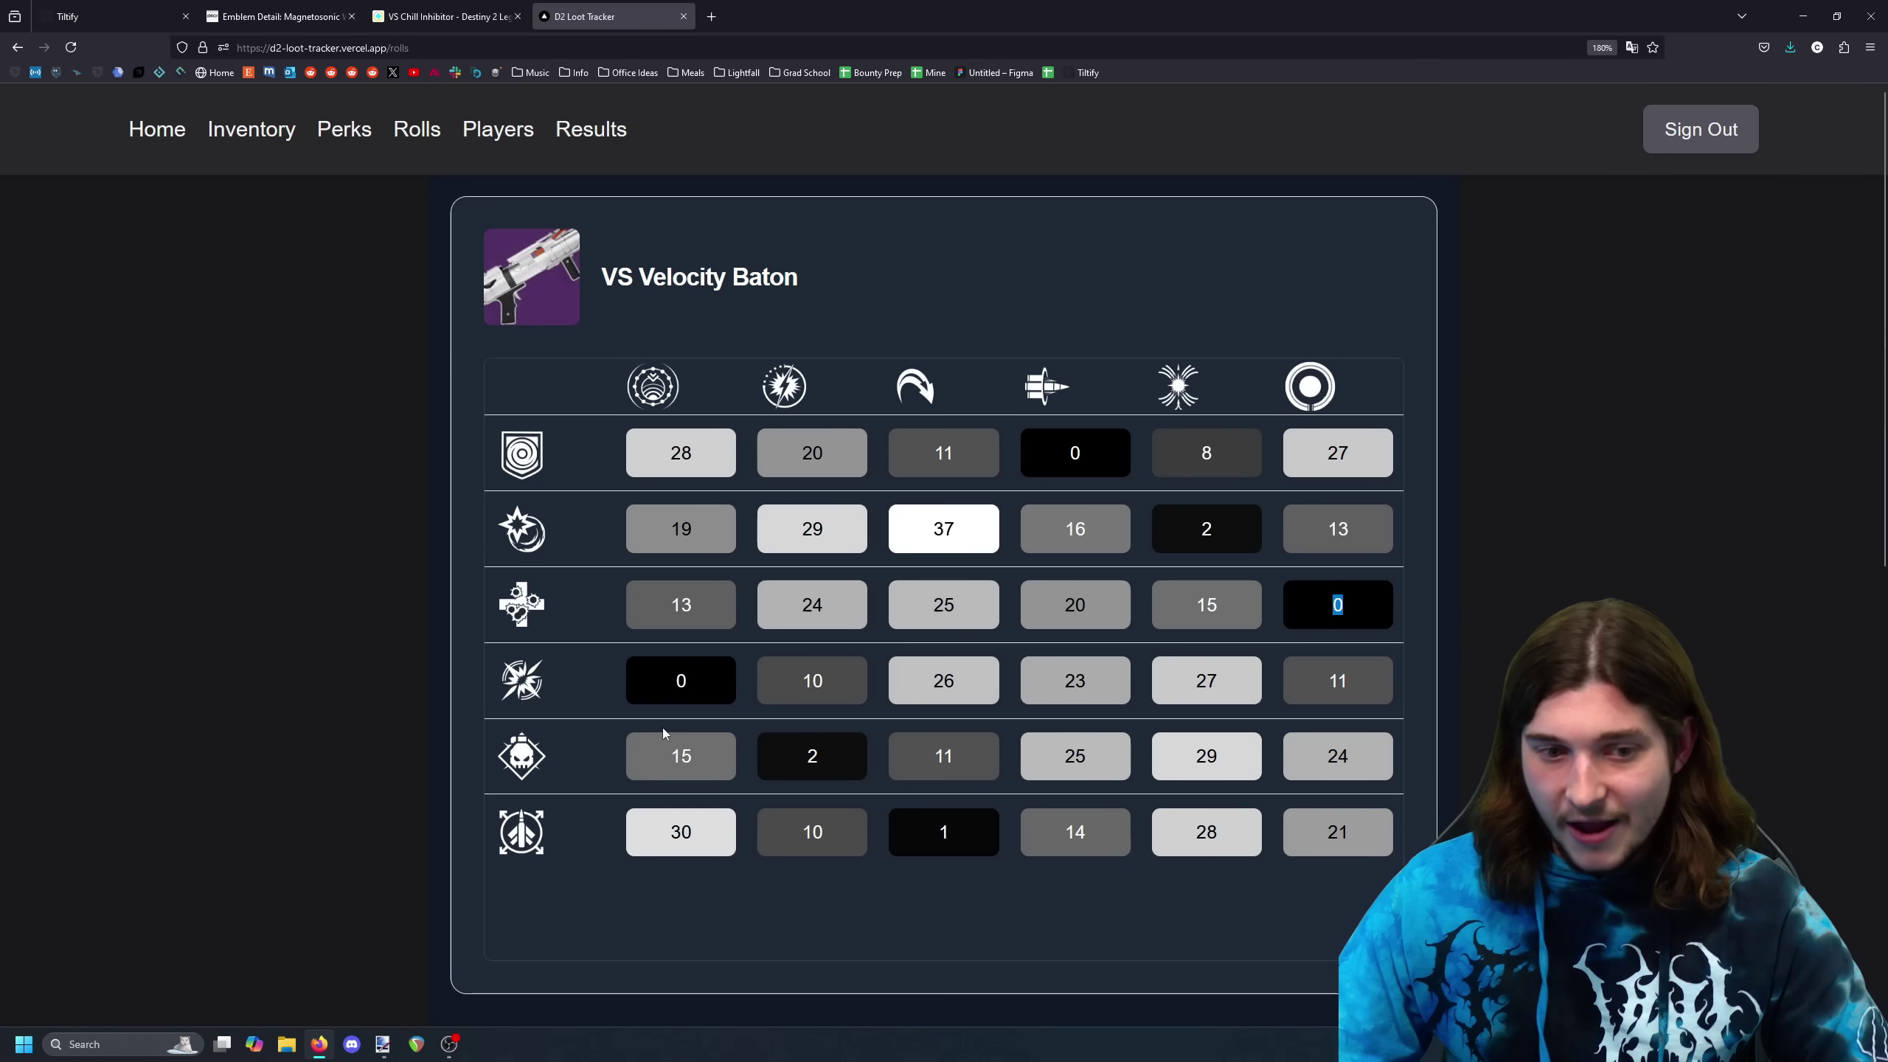
Compare the VS Chill Inhibitor roll table with the Velocity Baton table, highlighting the Envious Arsenal with Bait and Switch count
scroll(599, 595, down, 5)
scroll(598, 594, down, 2)
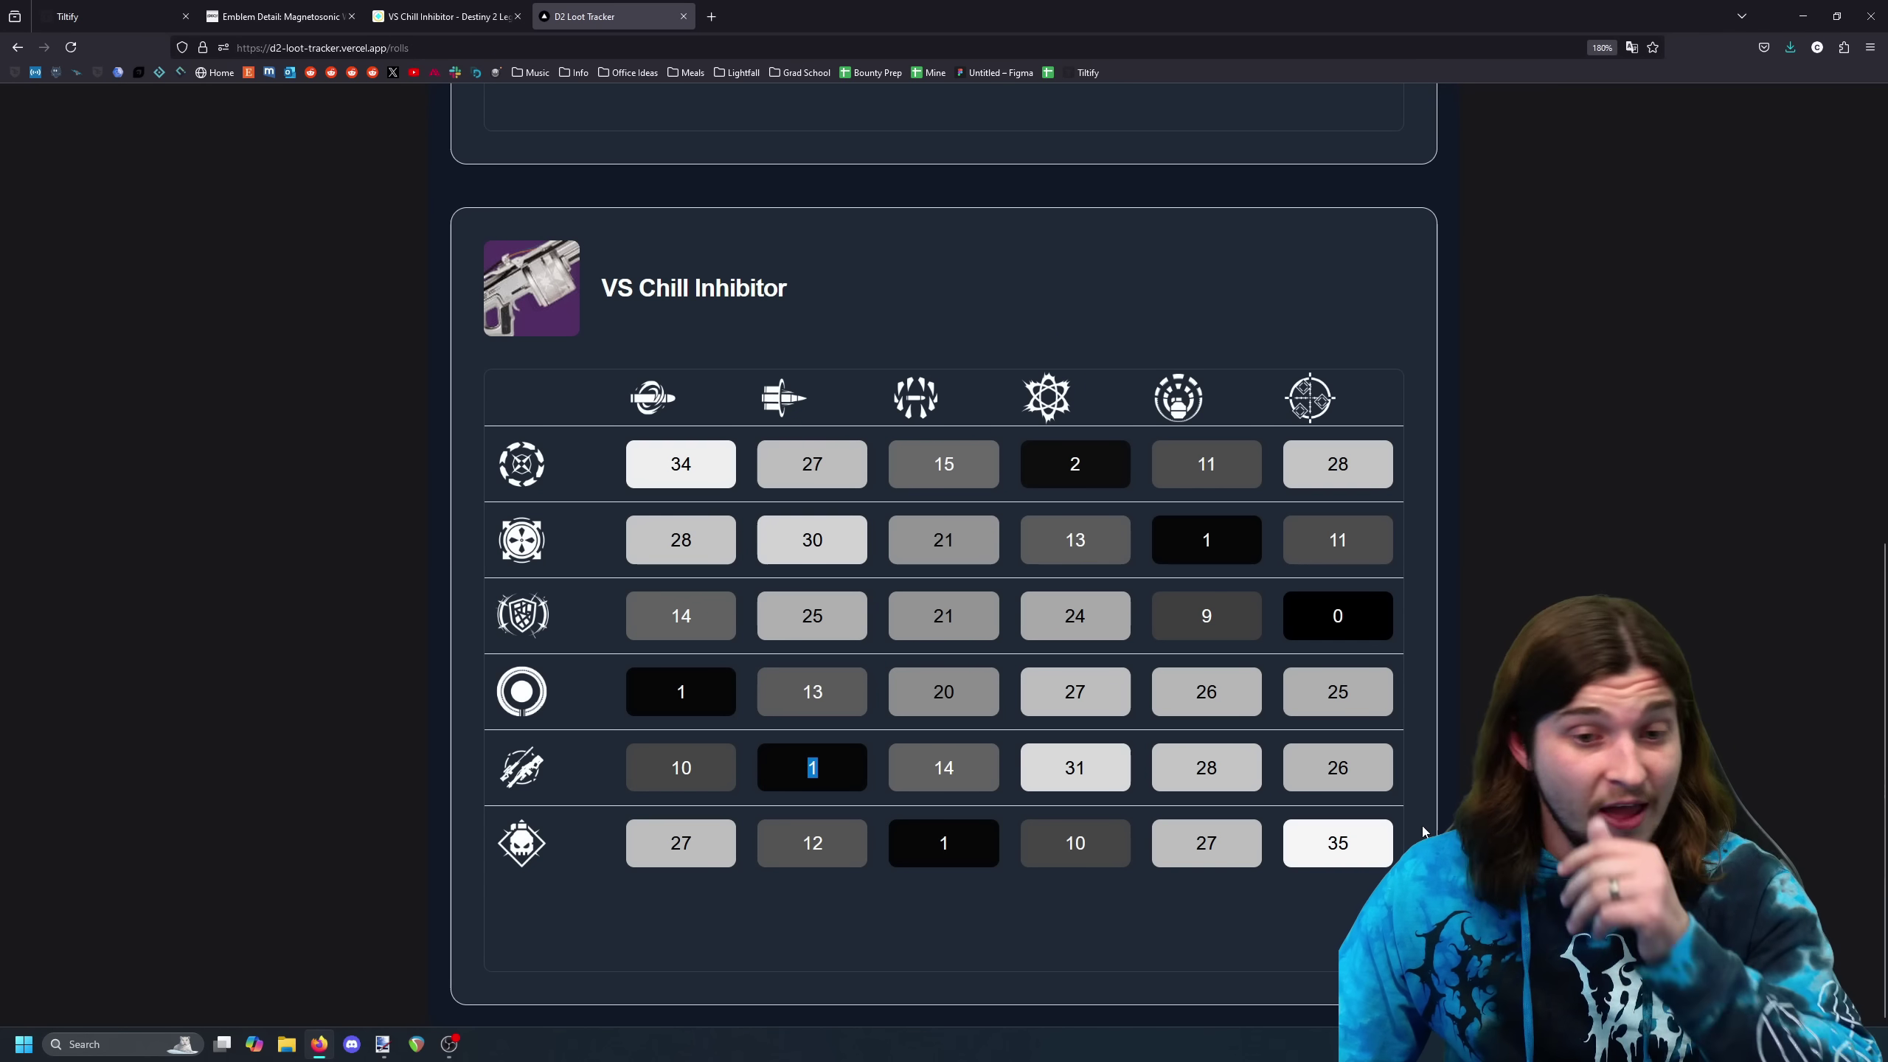
scroll(1171, 883, up, 10)
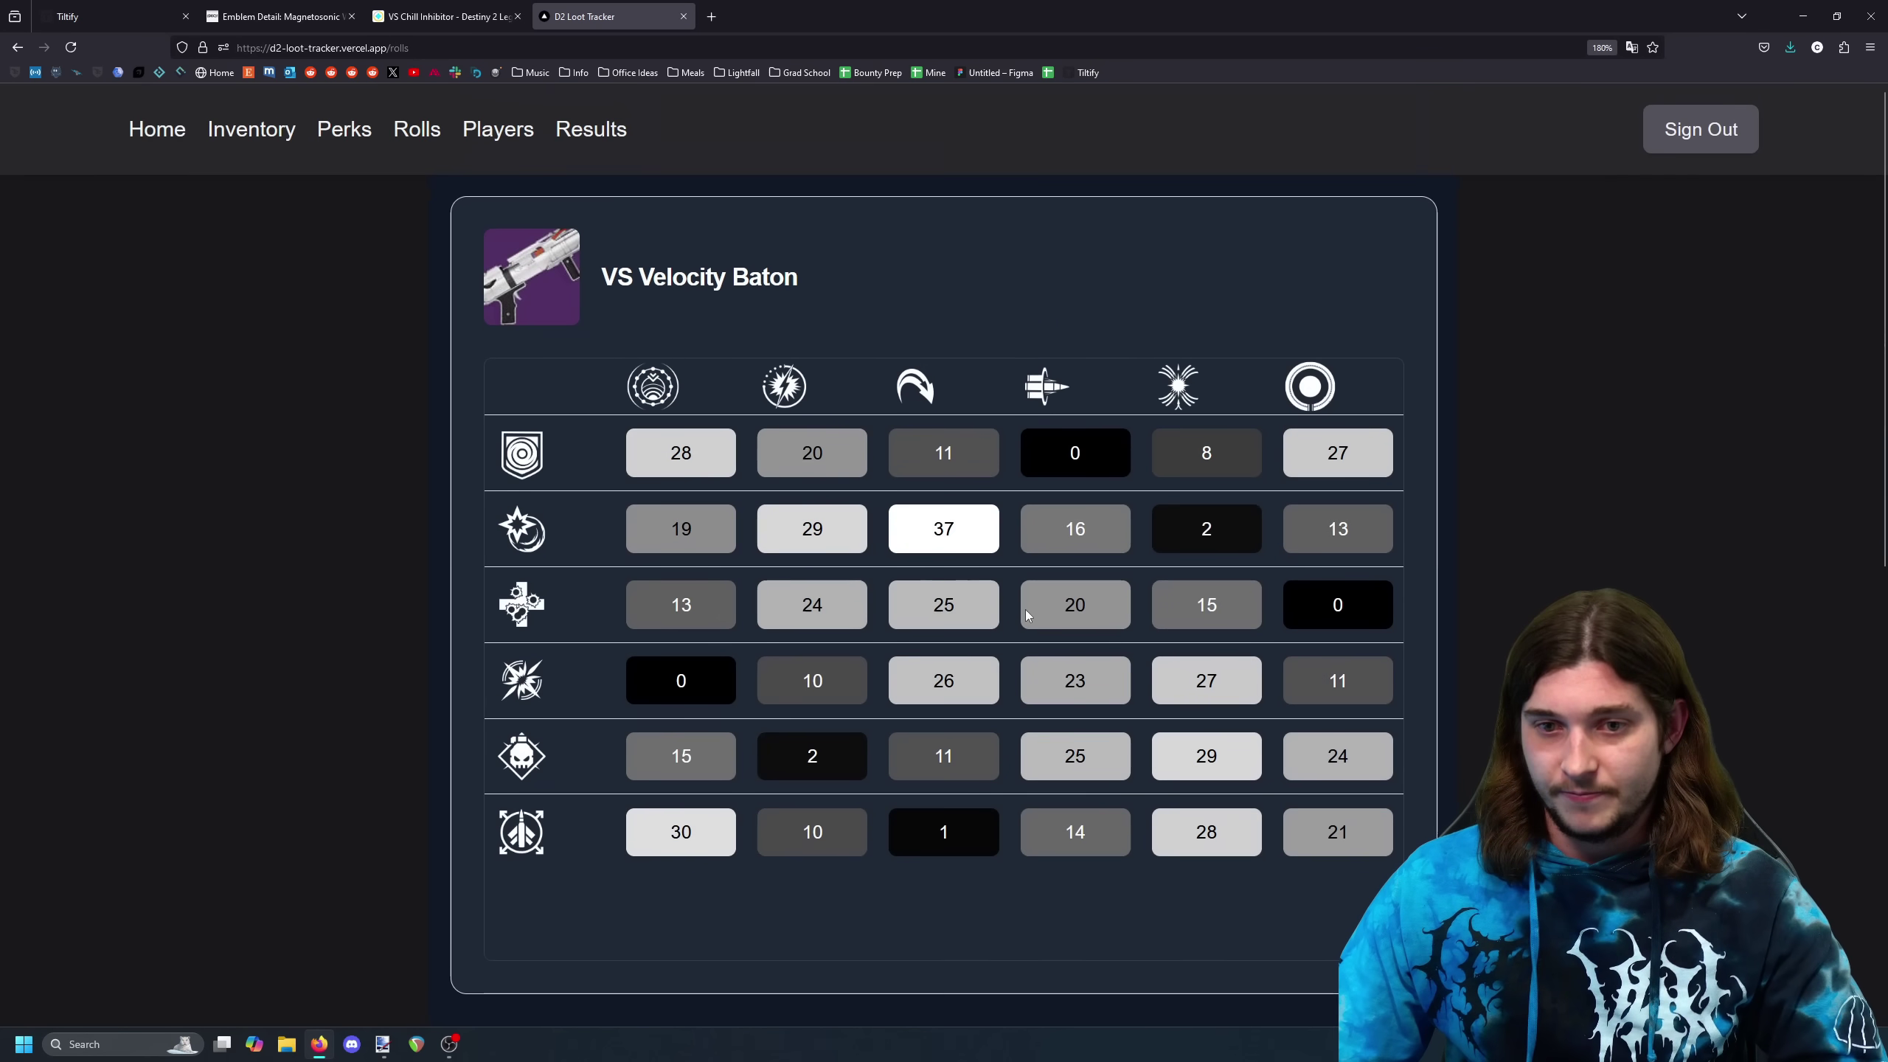
scroll(1236, 820, down, 7)
scroll(1236, 820, down, 3)
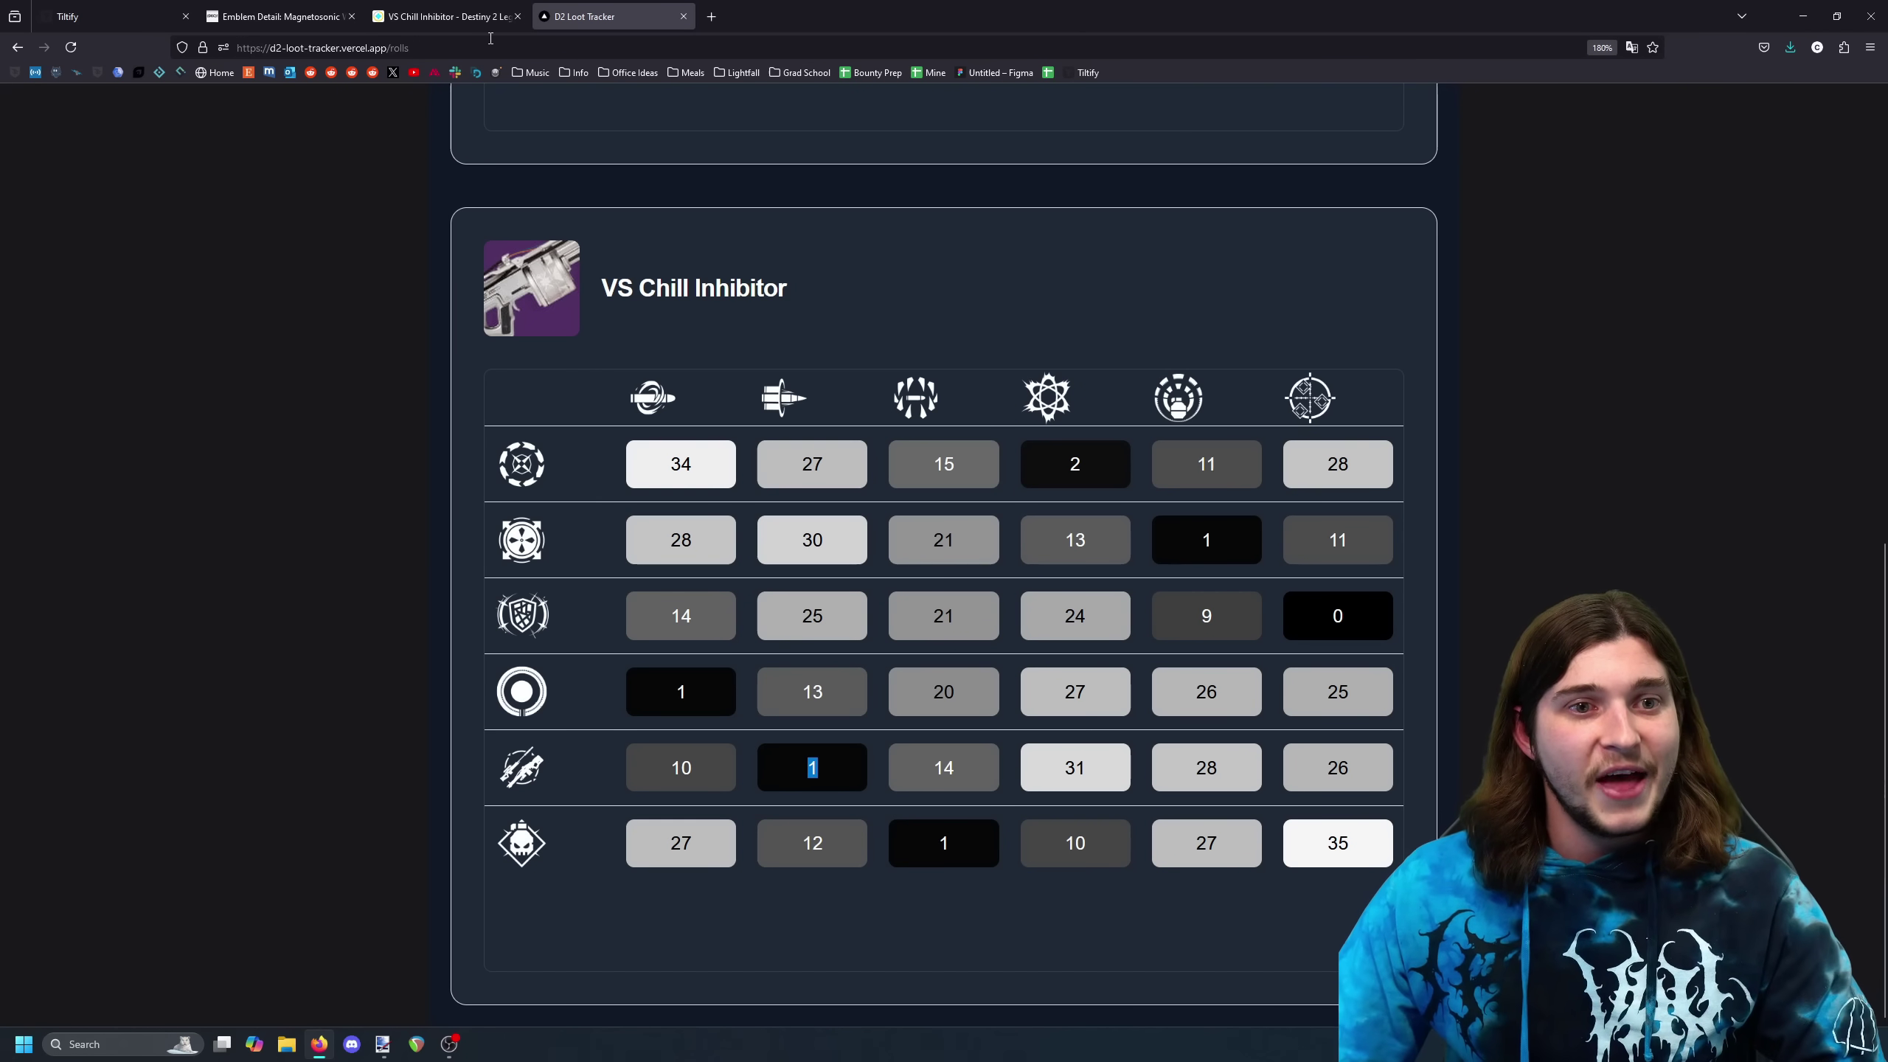
Return to the VS Chill Inhibitor page and select Rimestealer plus the trait directly beside it in the fourth perk column
key(ctrl+shift+Tab)
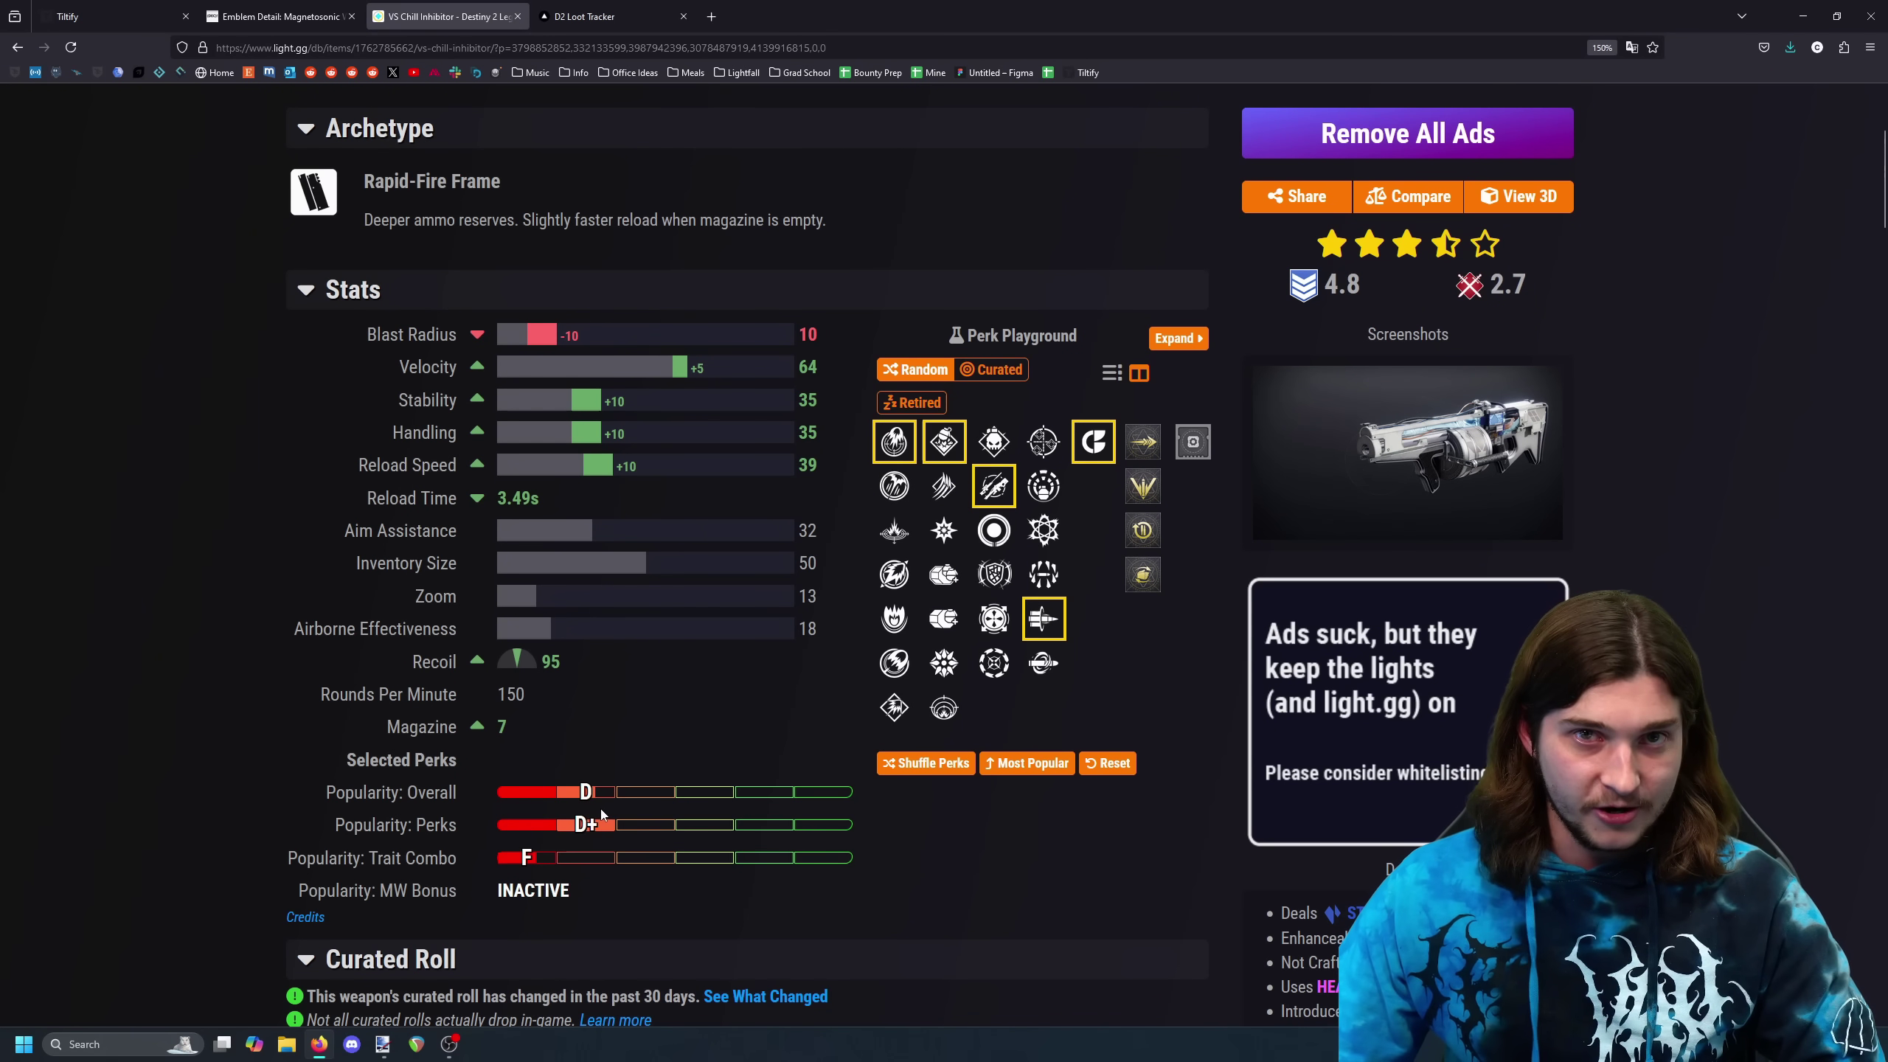
click(994, 573)
click(1032, 580)
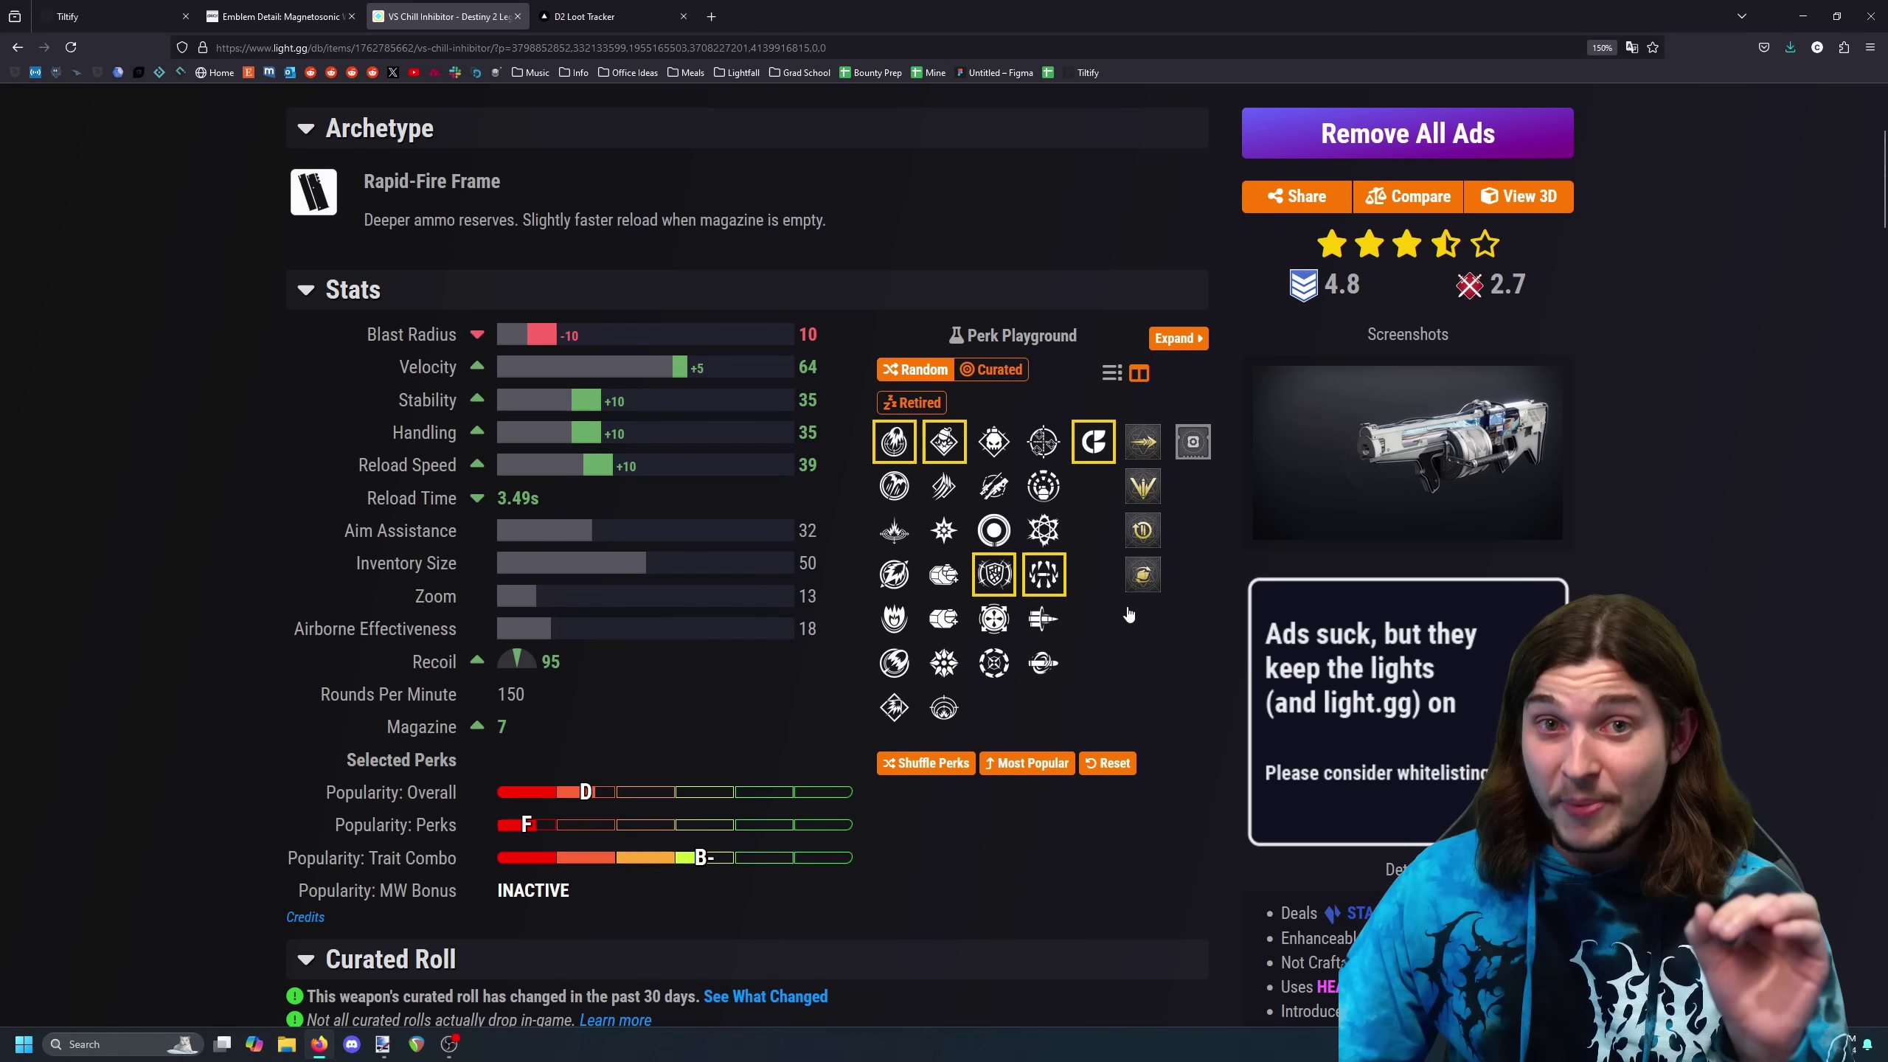
Enlarge the weapon page to 220% and select Attrition Orbs with Chain Reaction in the perk playground
scroll(1126, 653, up, 5)
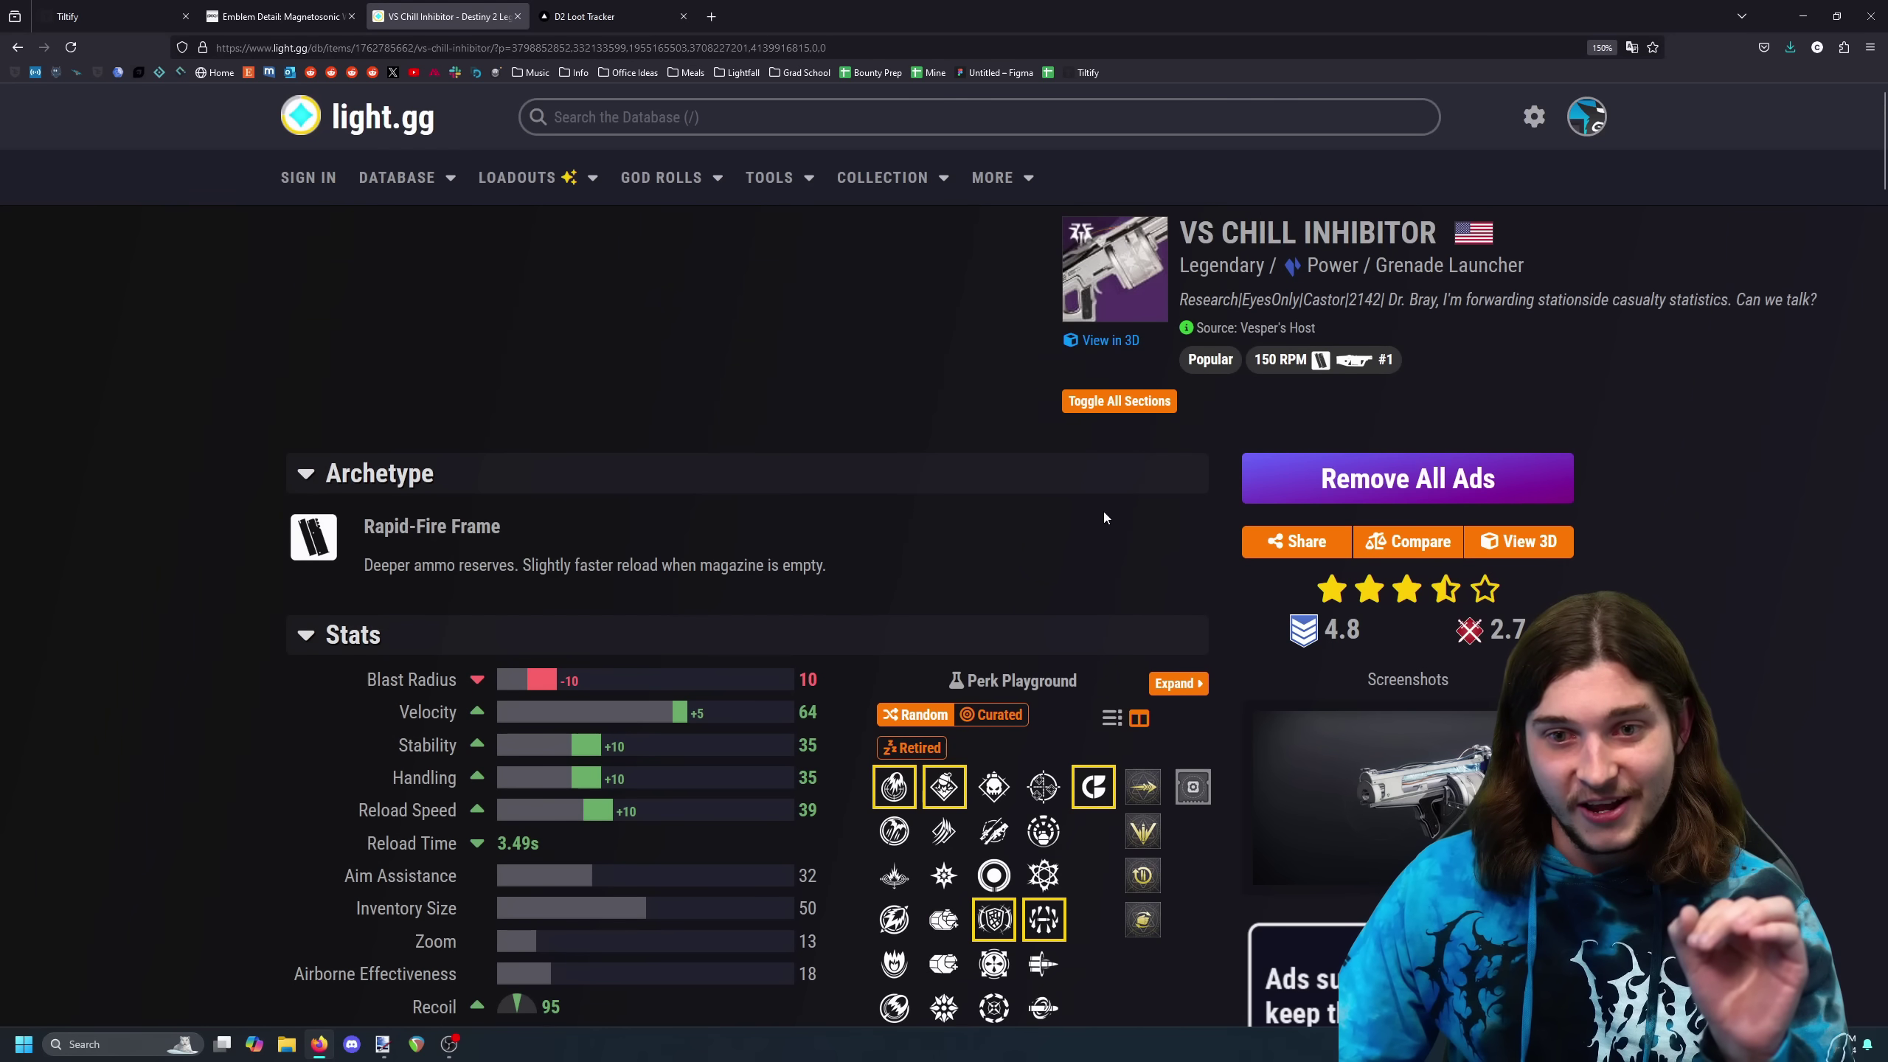
scroll(1003, 701, down, 5)
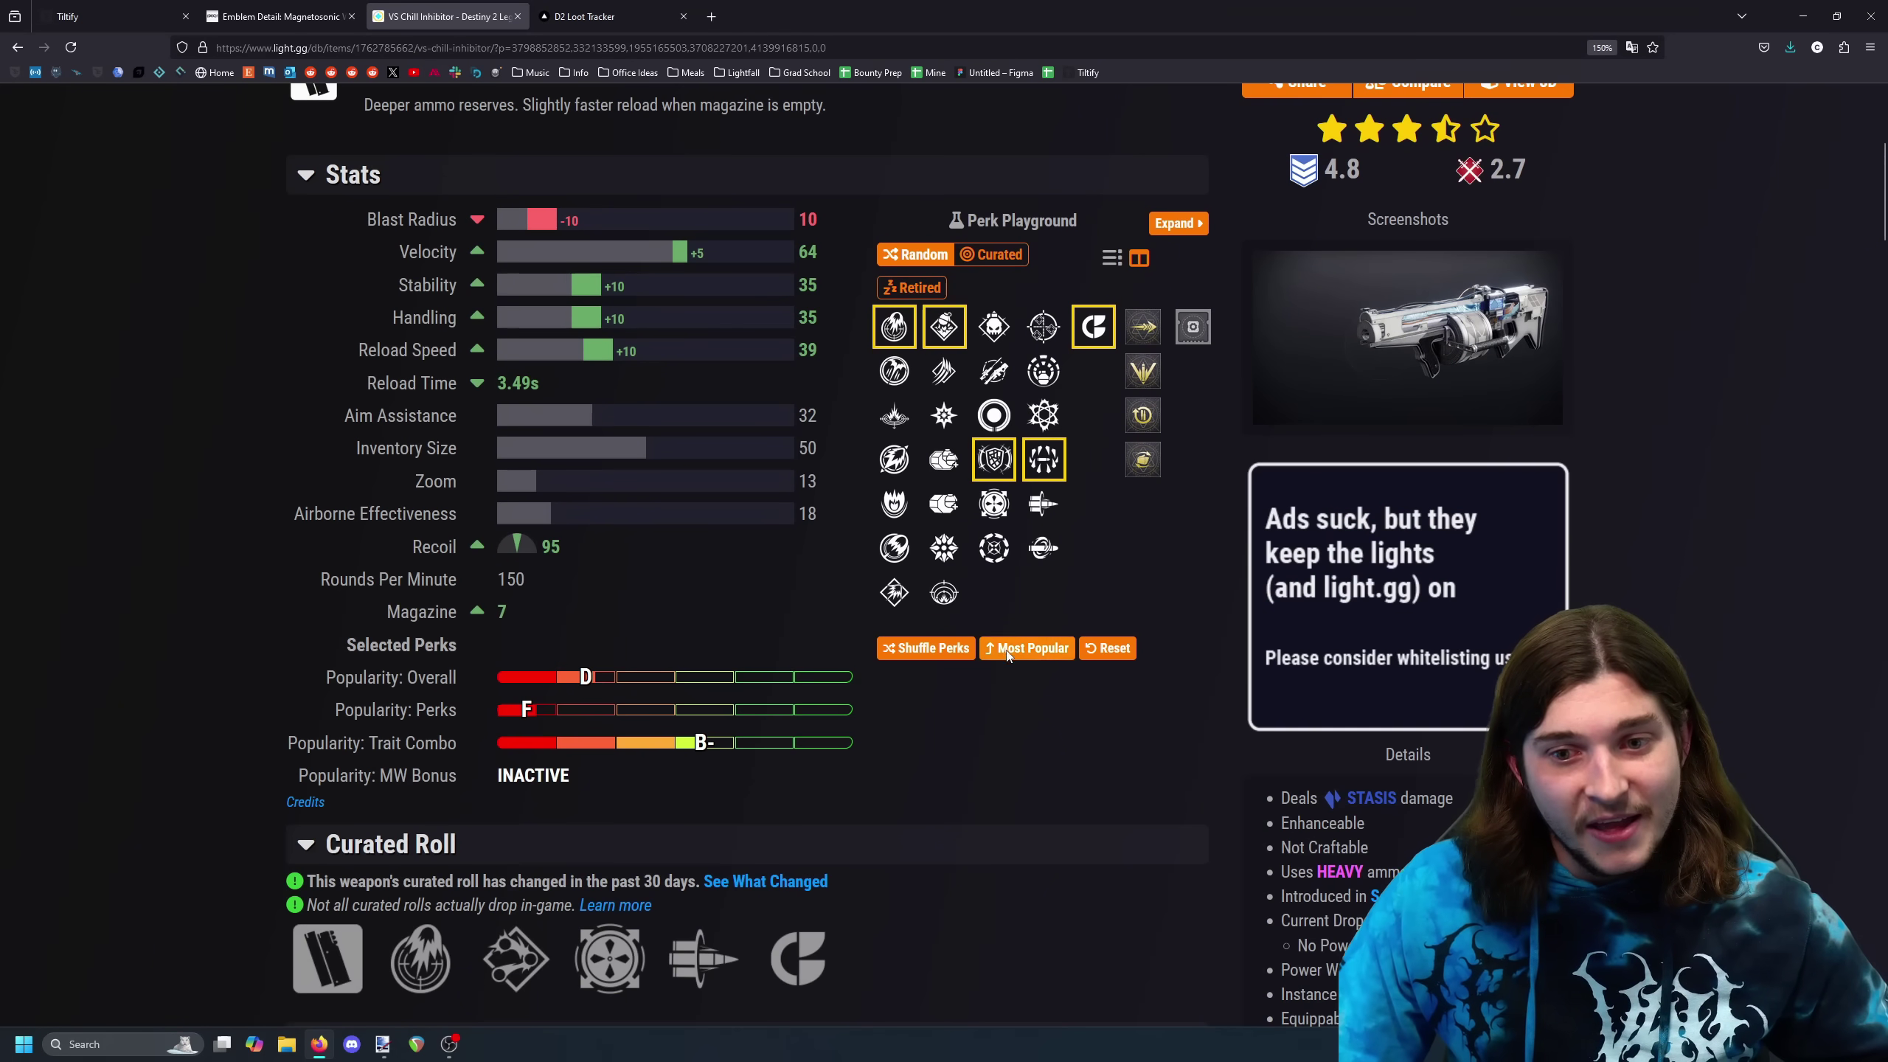
ctrl+scroll(1040, 647, up, 3)
scroll(1046, 640, down, 4)
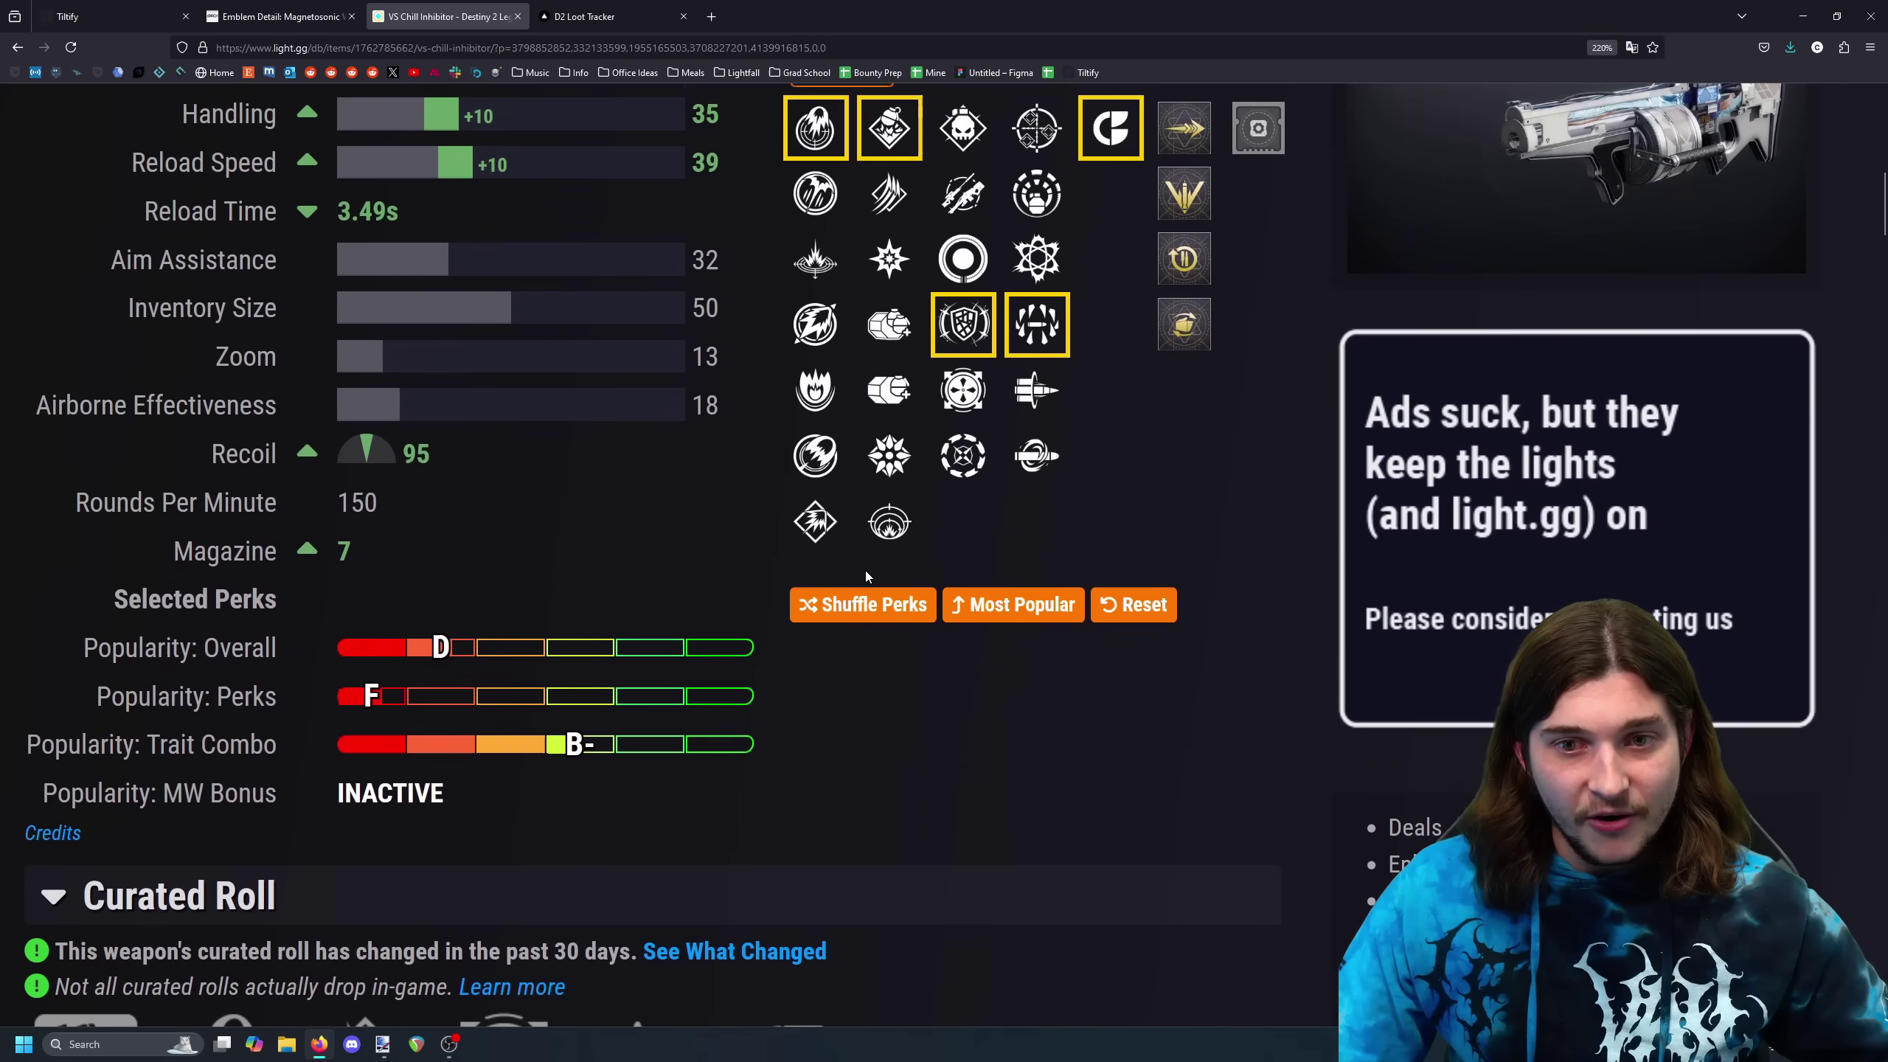
scroll(864, 569, up, 2)
scroll(915, 483, down, 2)
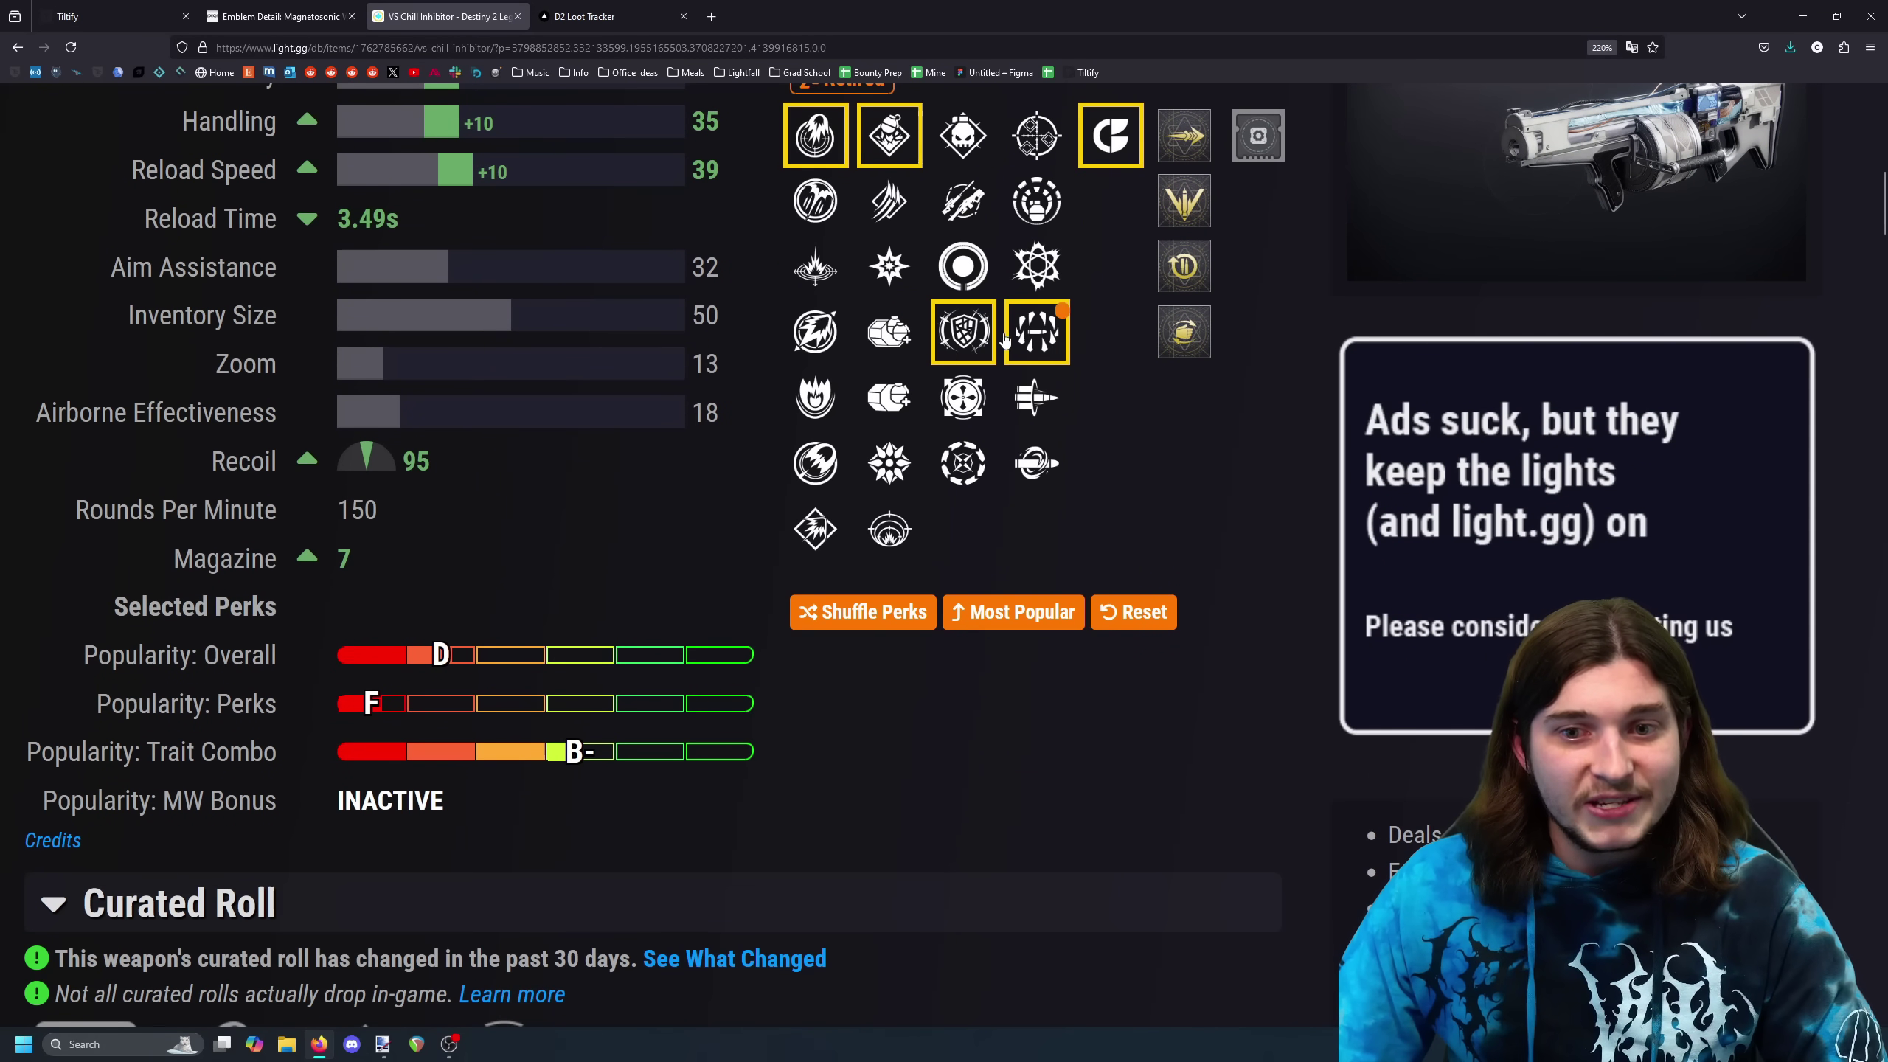
mouse_move(997, 343)
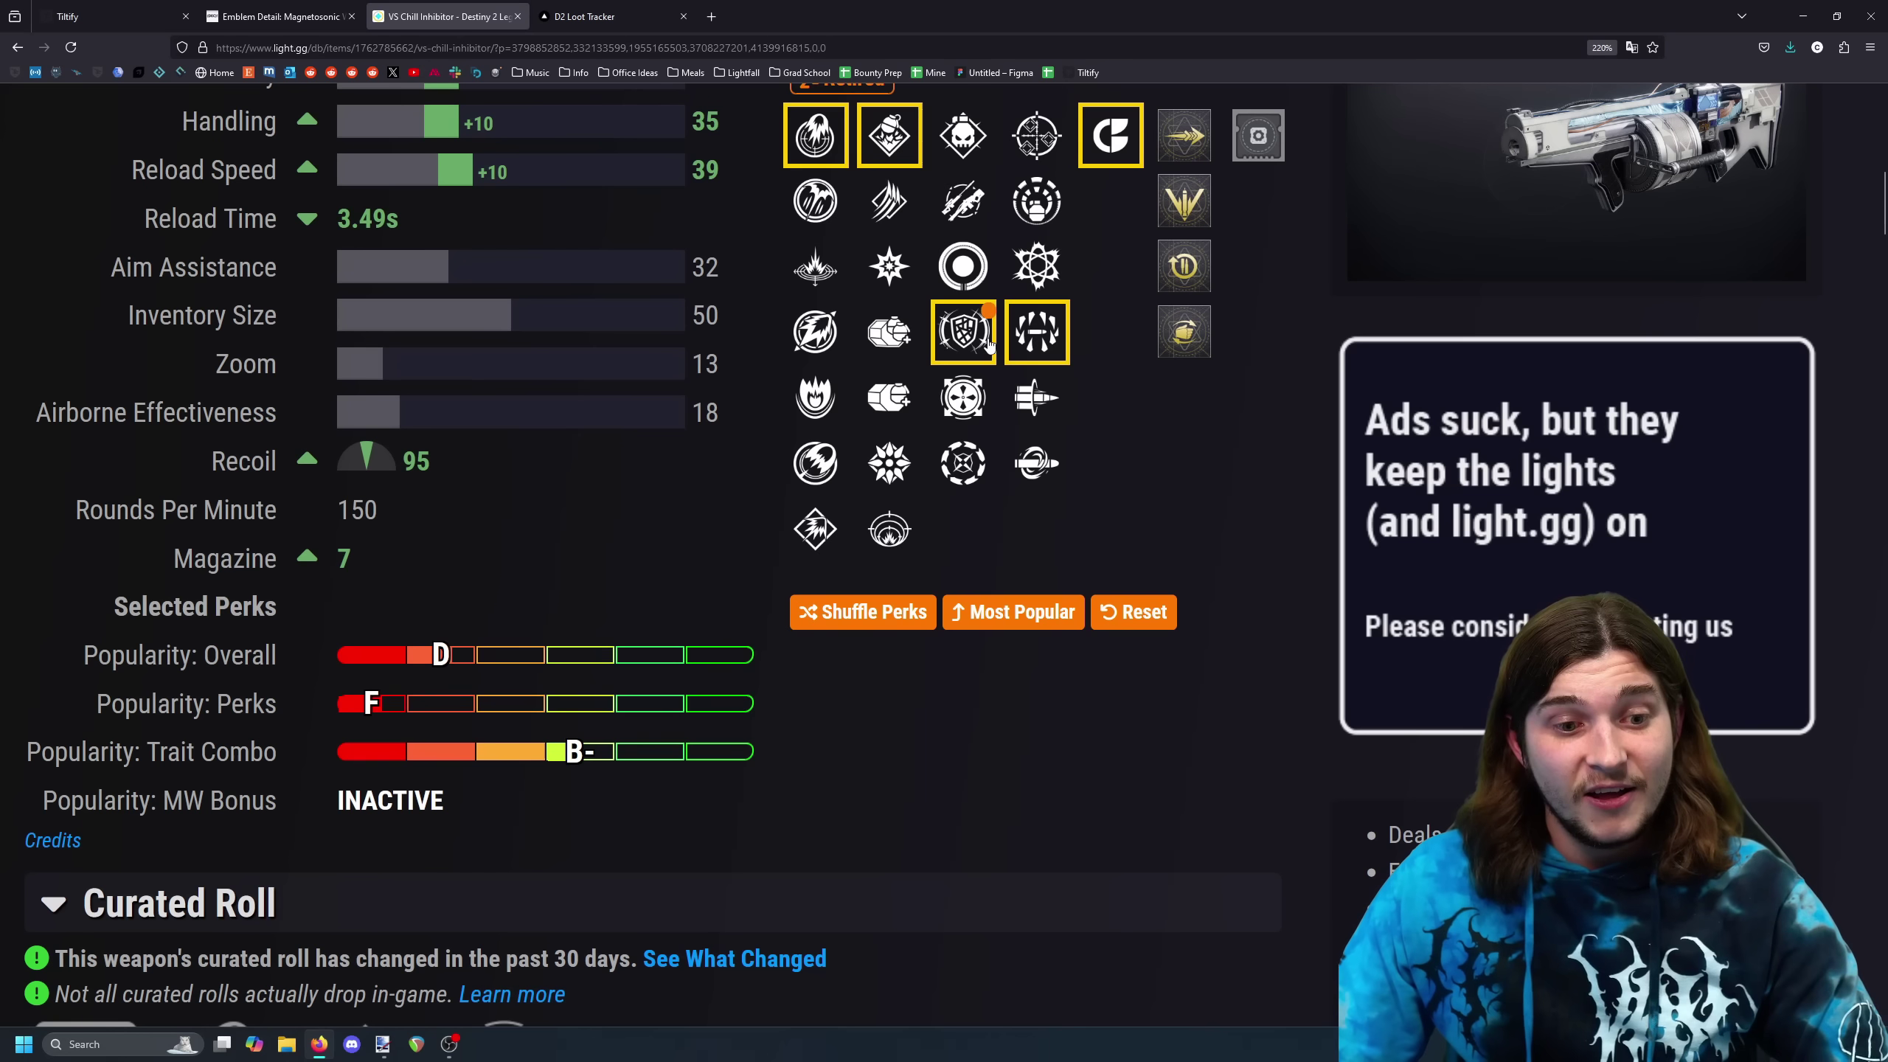
key(alt+Left)
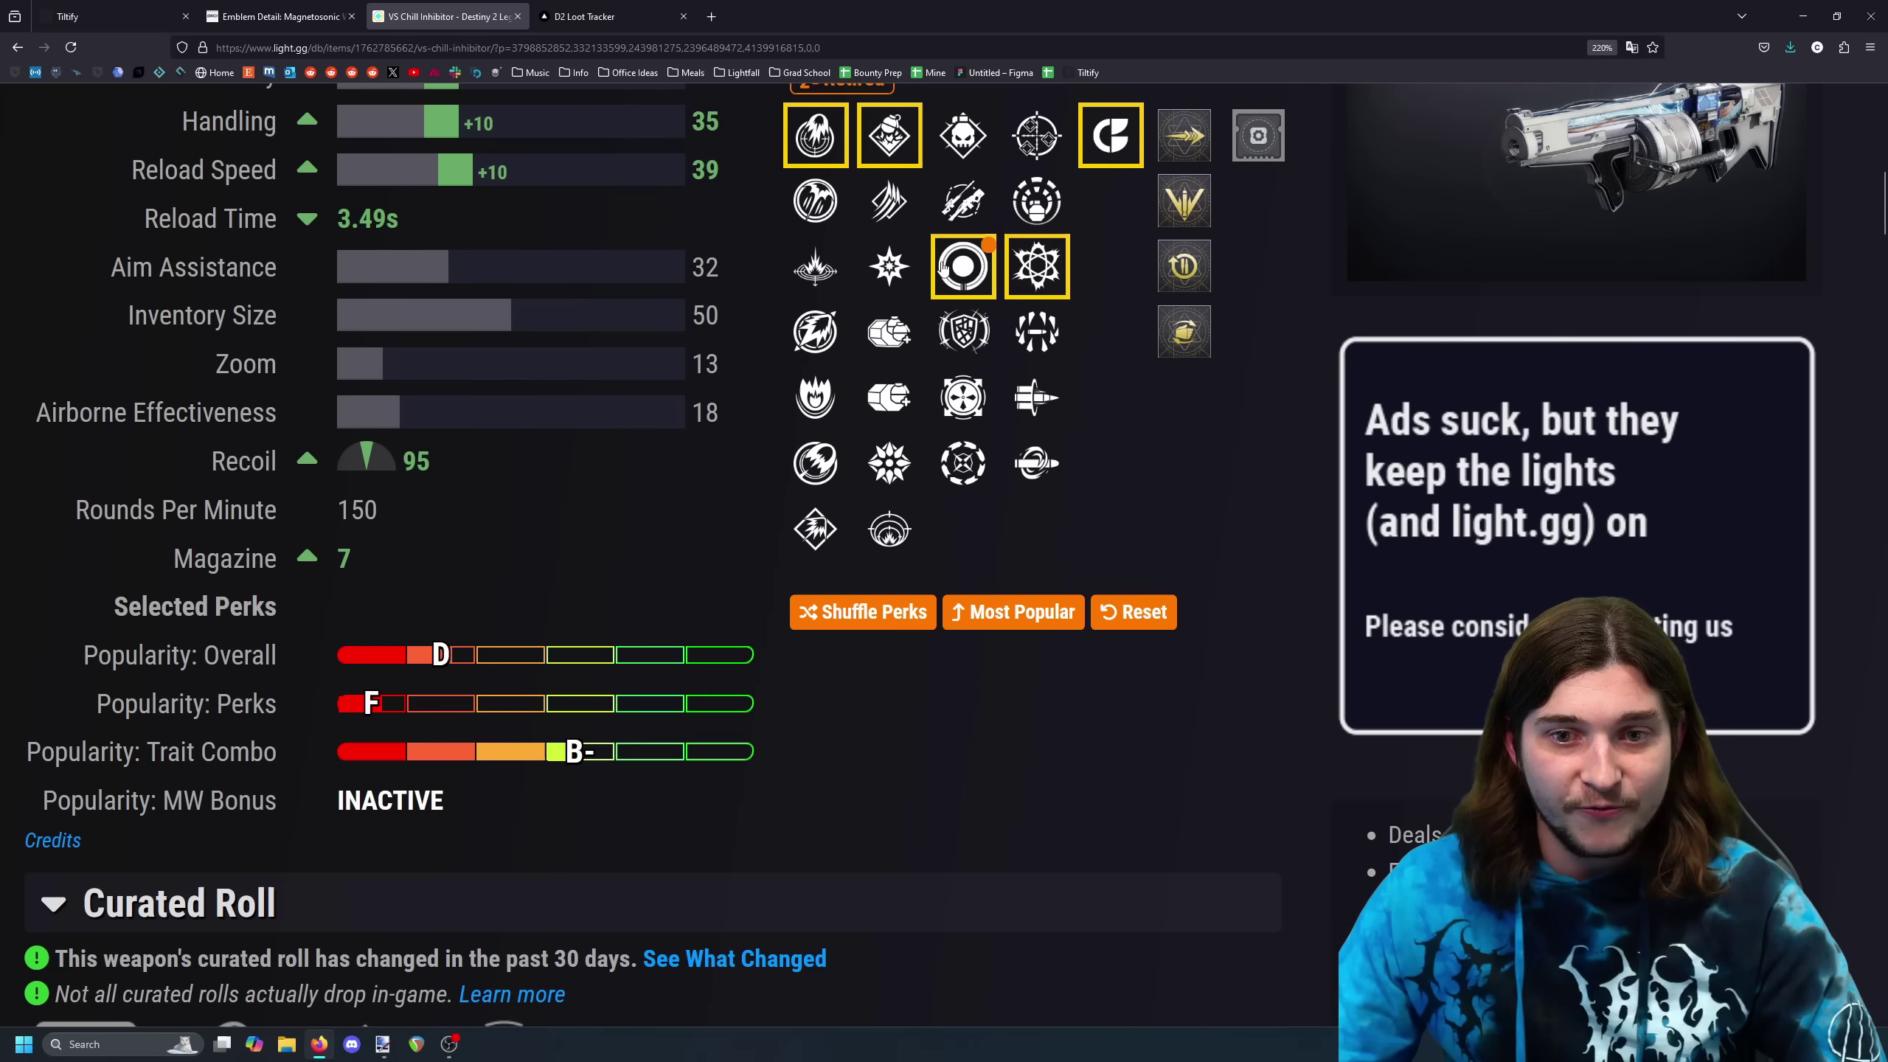
mouse_move(958, 299)
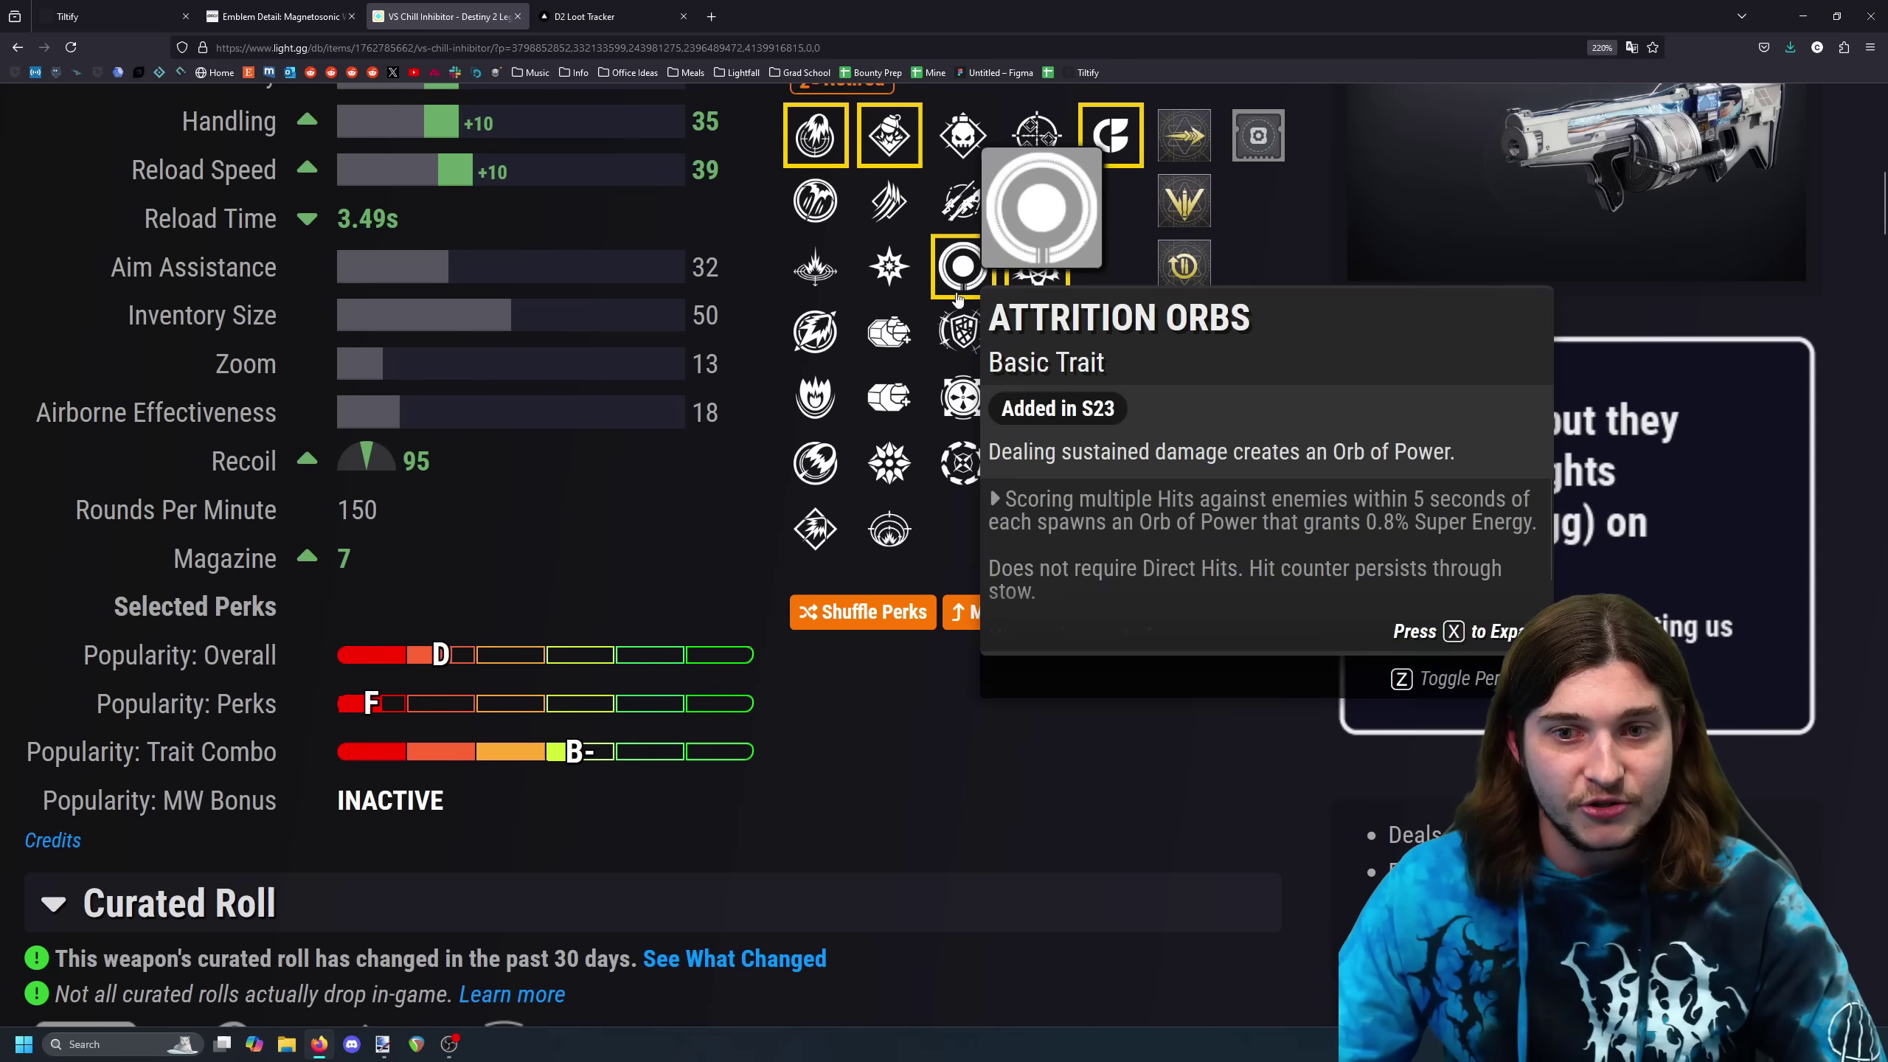
mouse_move(1055, 277)
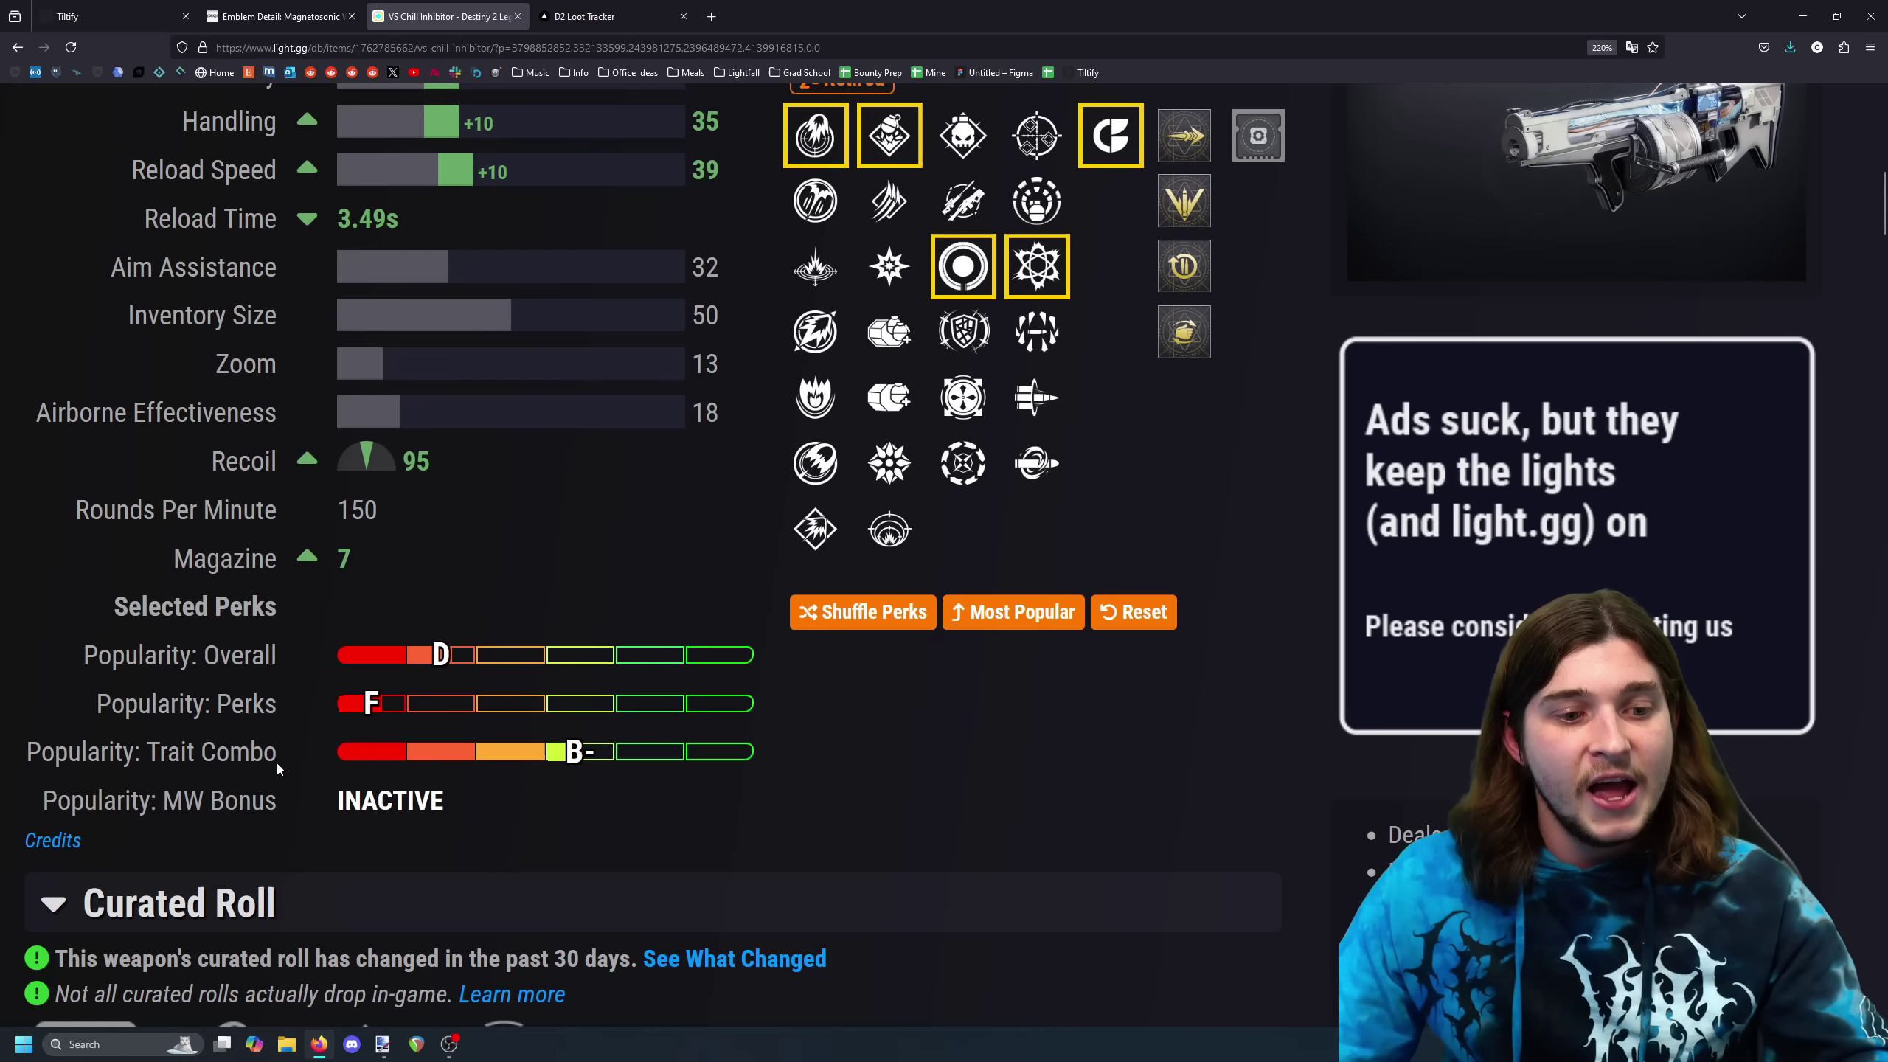
Highlight the Popularity: Trait Combo rating and examine the roll percentages of the first entries under Popular Trait Combos
drag(29, 753, 296, 762)
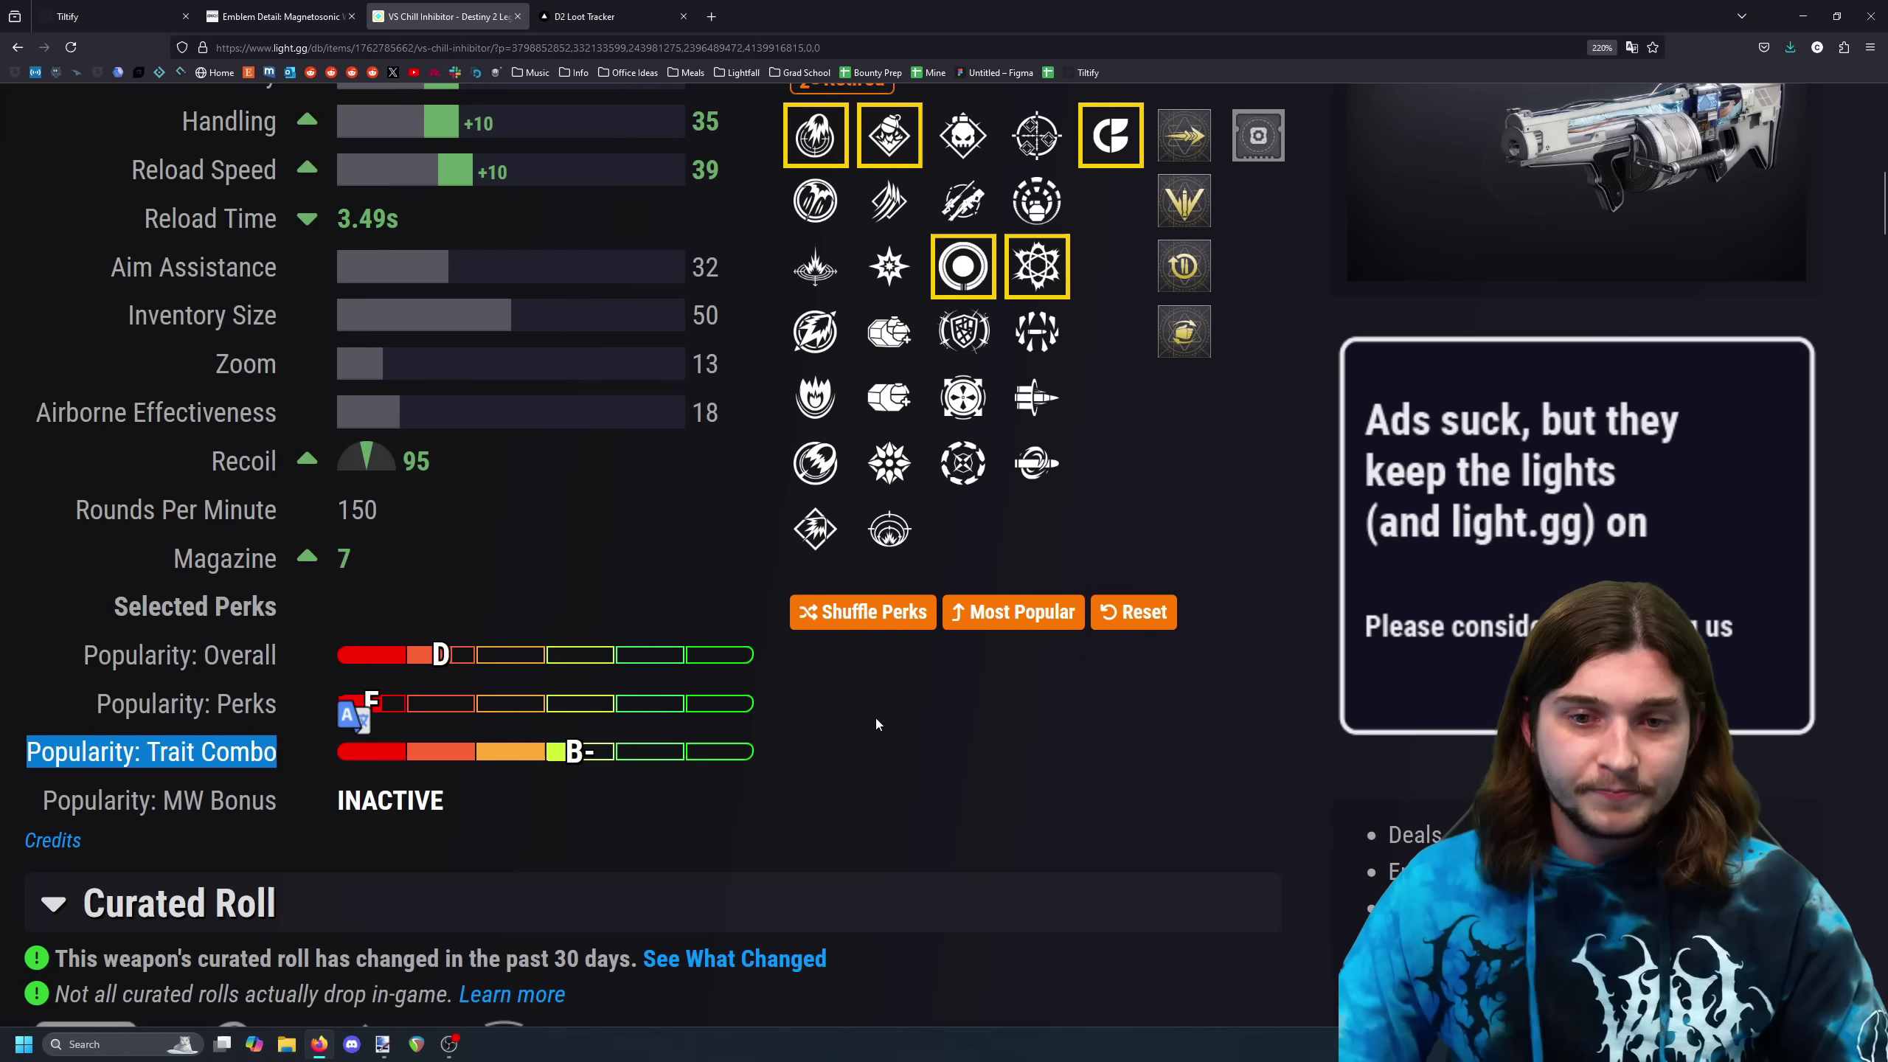
scroll(885, 734, down, 15)
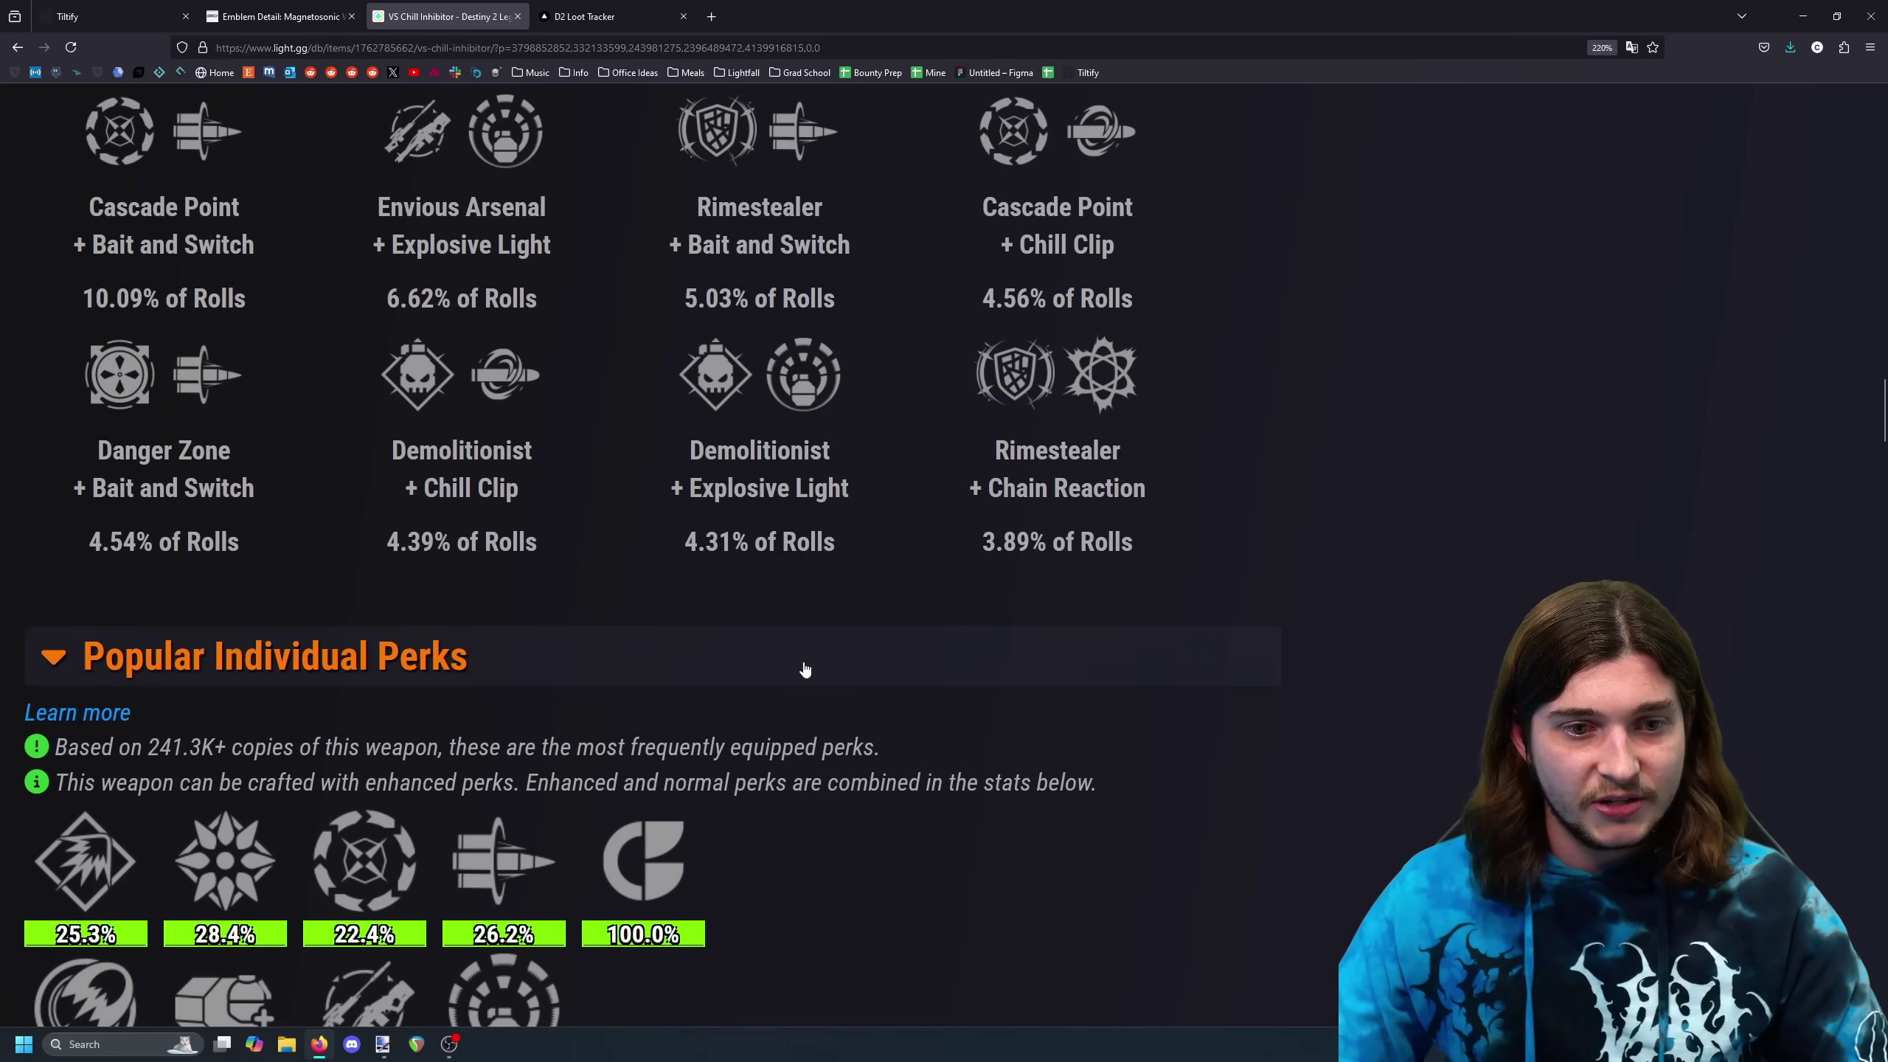
drag(280, 477, 74, 473)
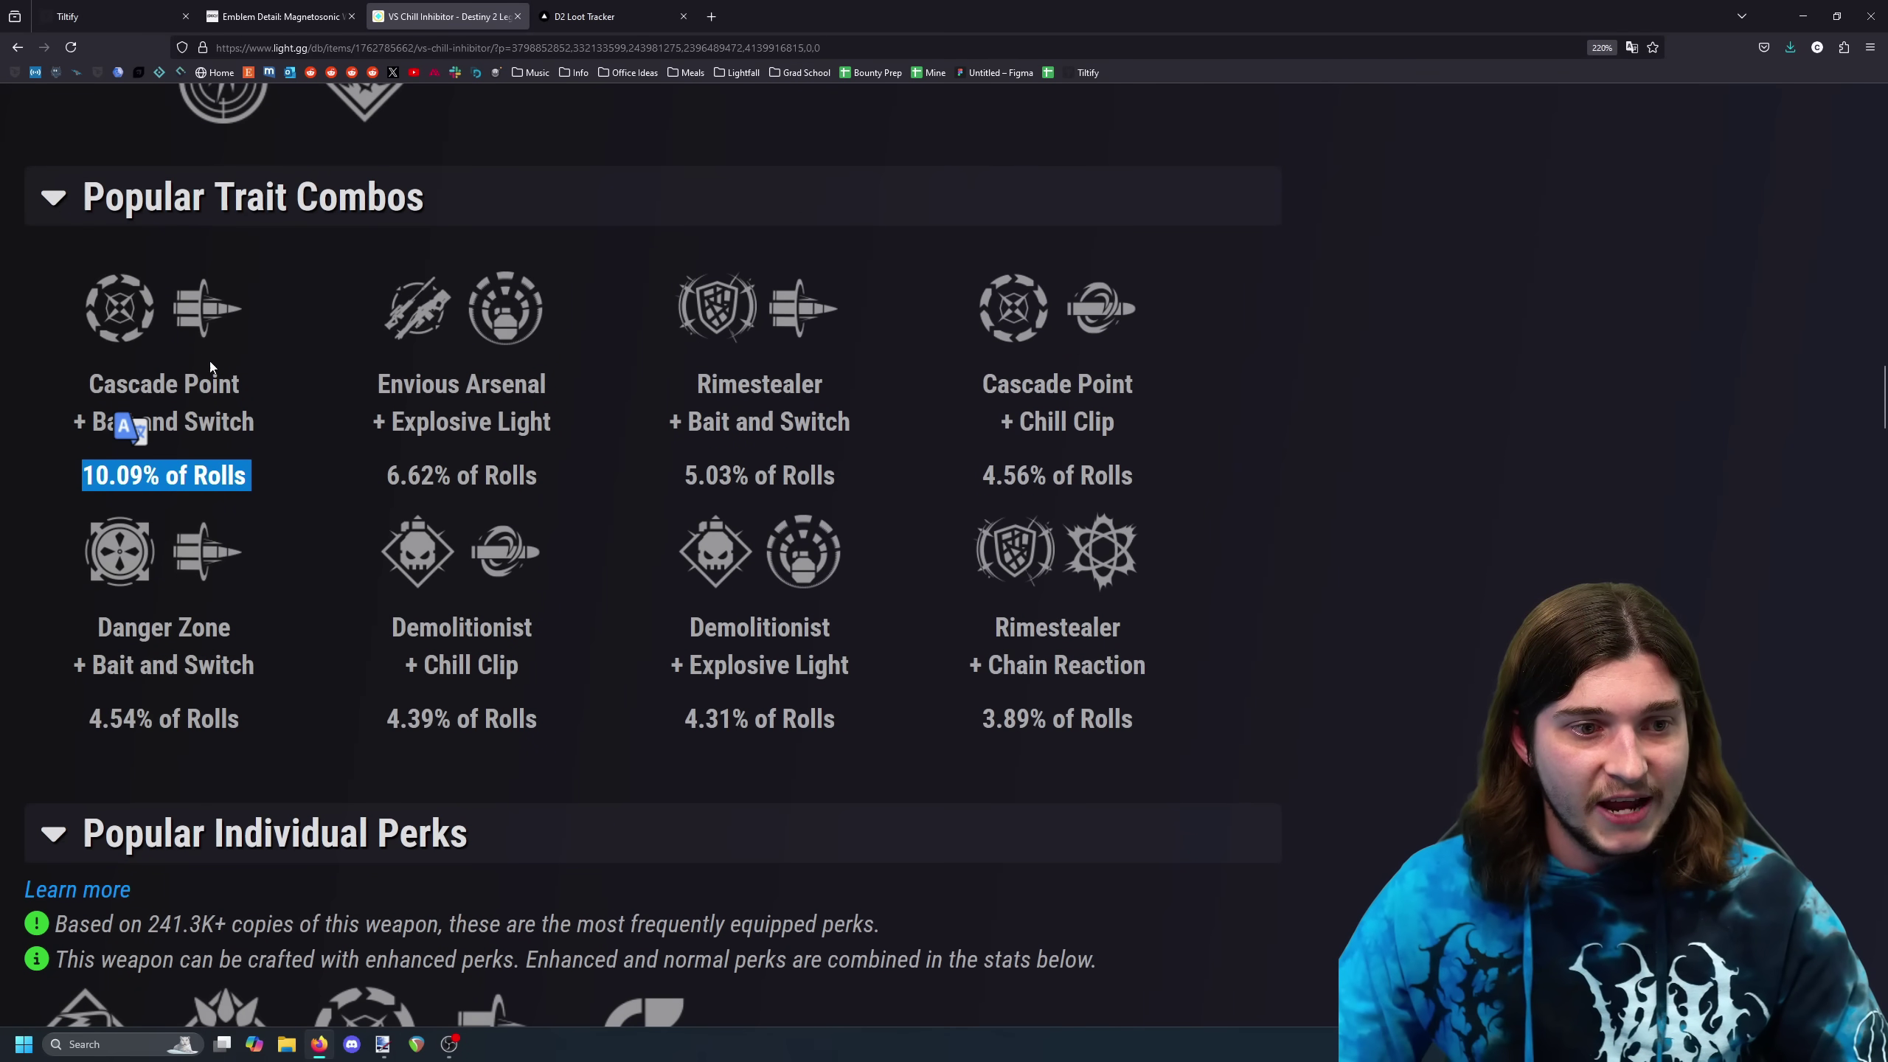
click(121, 375)
drag(567, 498, 438, 476)
Return to the perk playground and select the Rimestealer trait
scroll(1144, 643, up, 15)
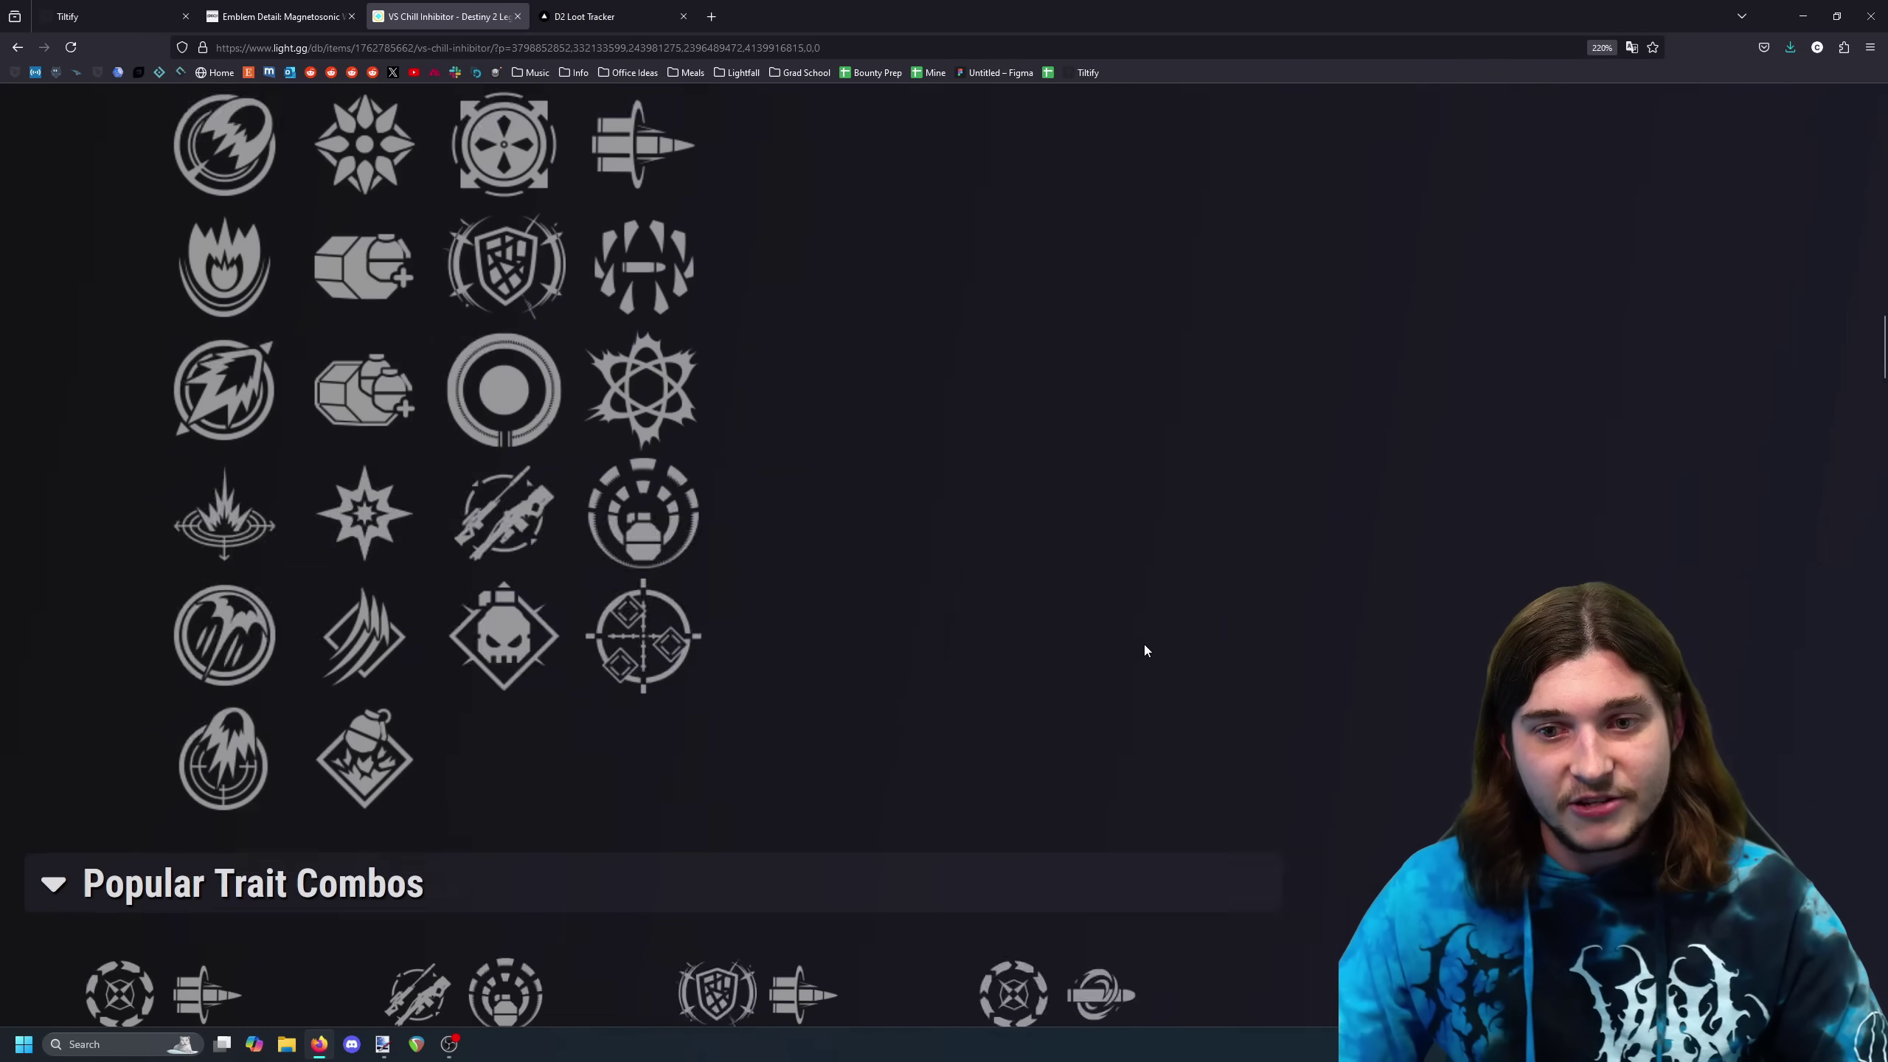
scroll(1168, 685, up, 3)
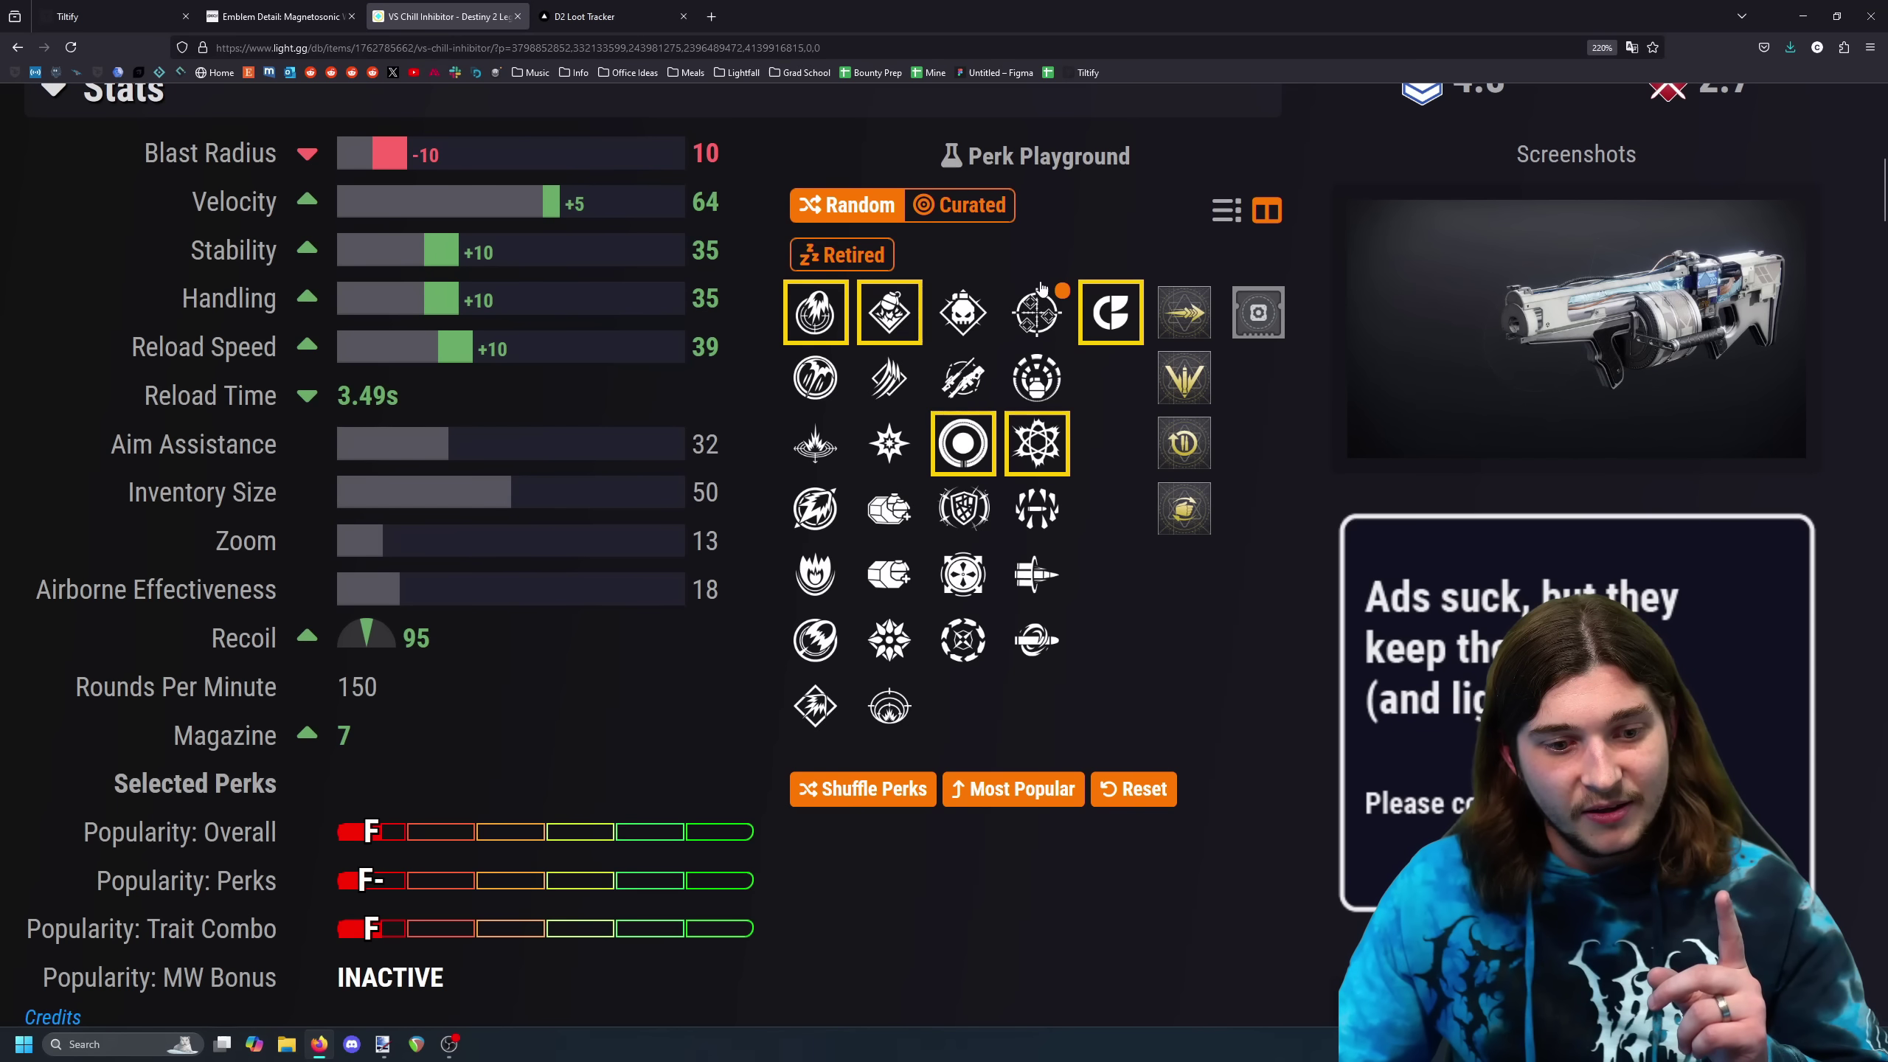
click(963, 508)
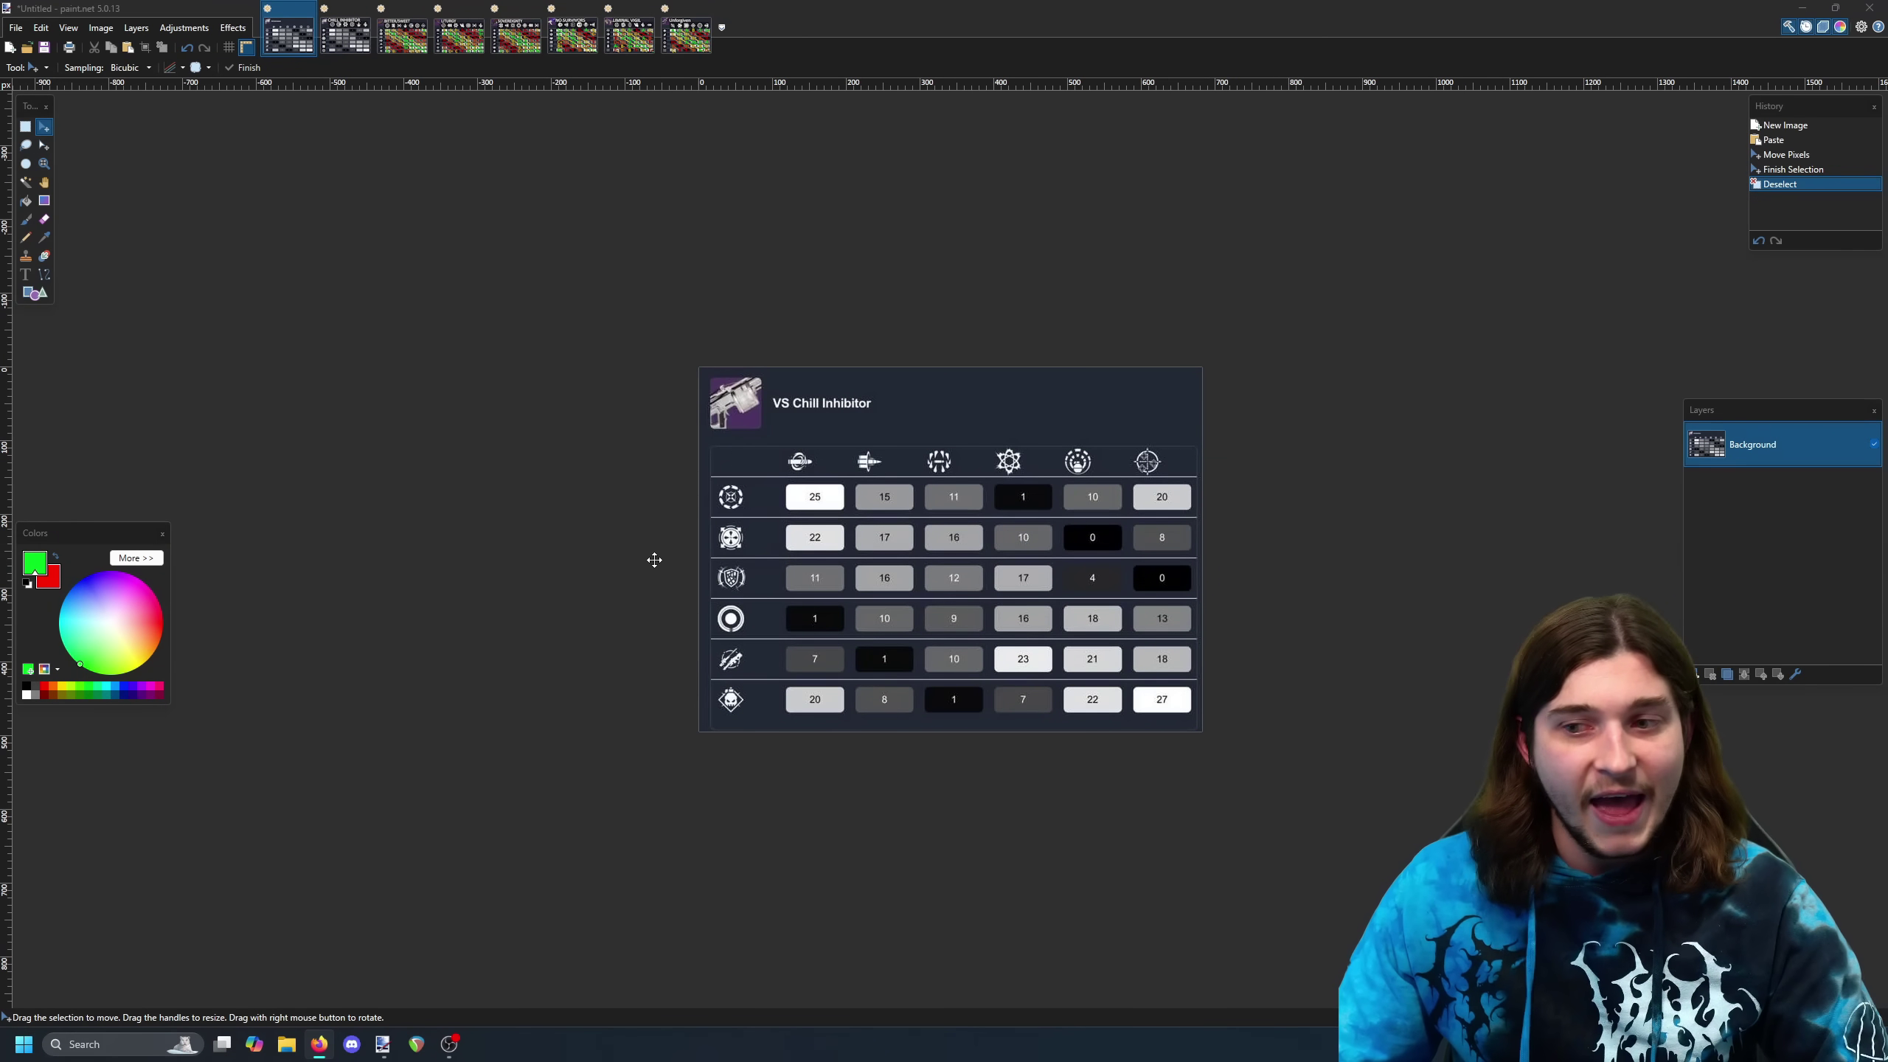
In paint.net, enlarge the VS Chill Inhibitor roll chart and switch to the second open image with the reordered perk icons
scroll(1204, 658, up, 2)
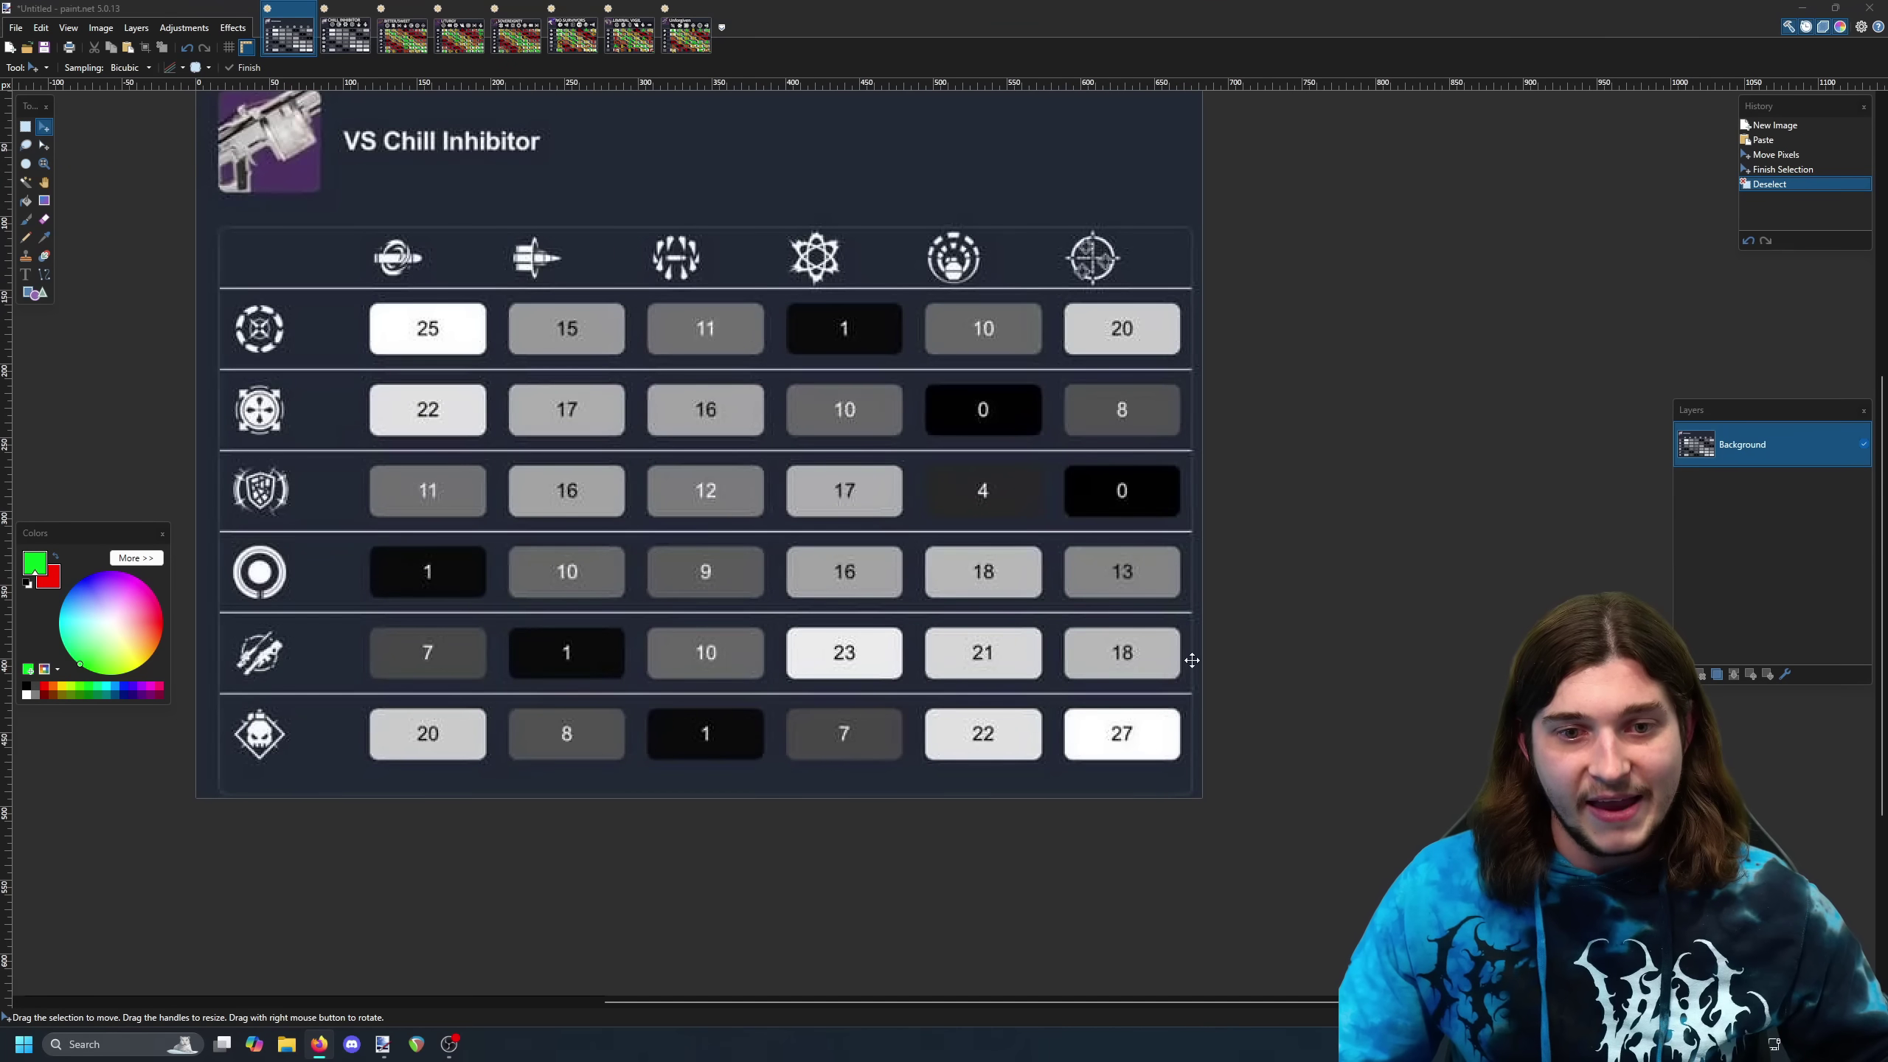
scroll(1189, 625, left, 3)
scroll(1286, 611, up, 1)
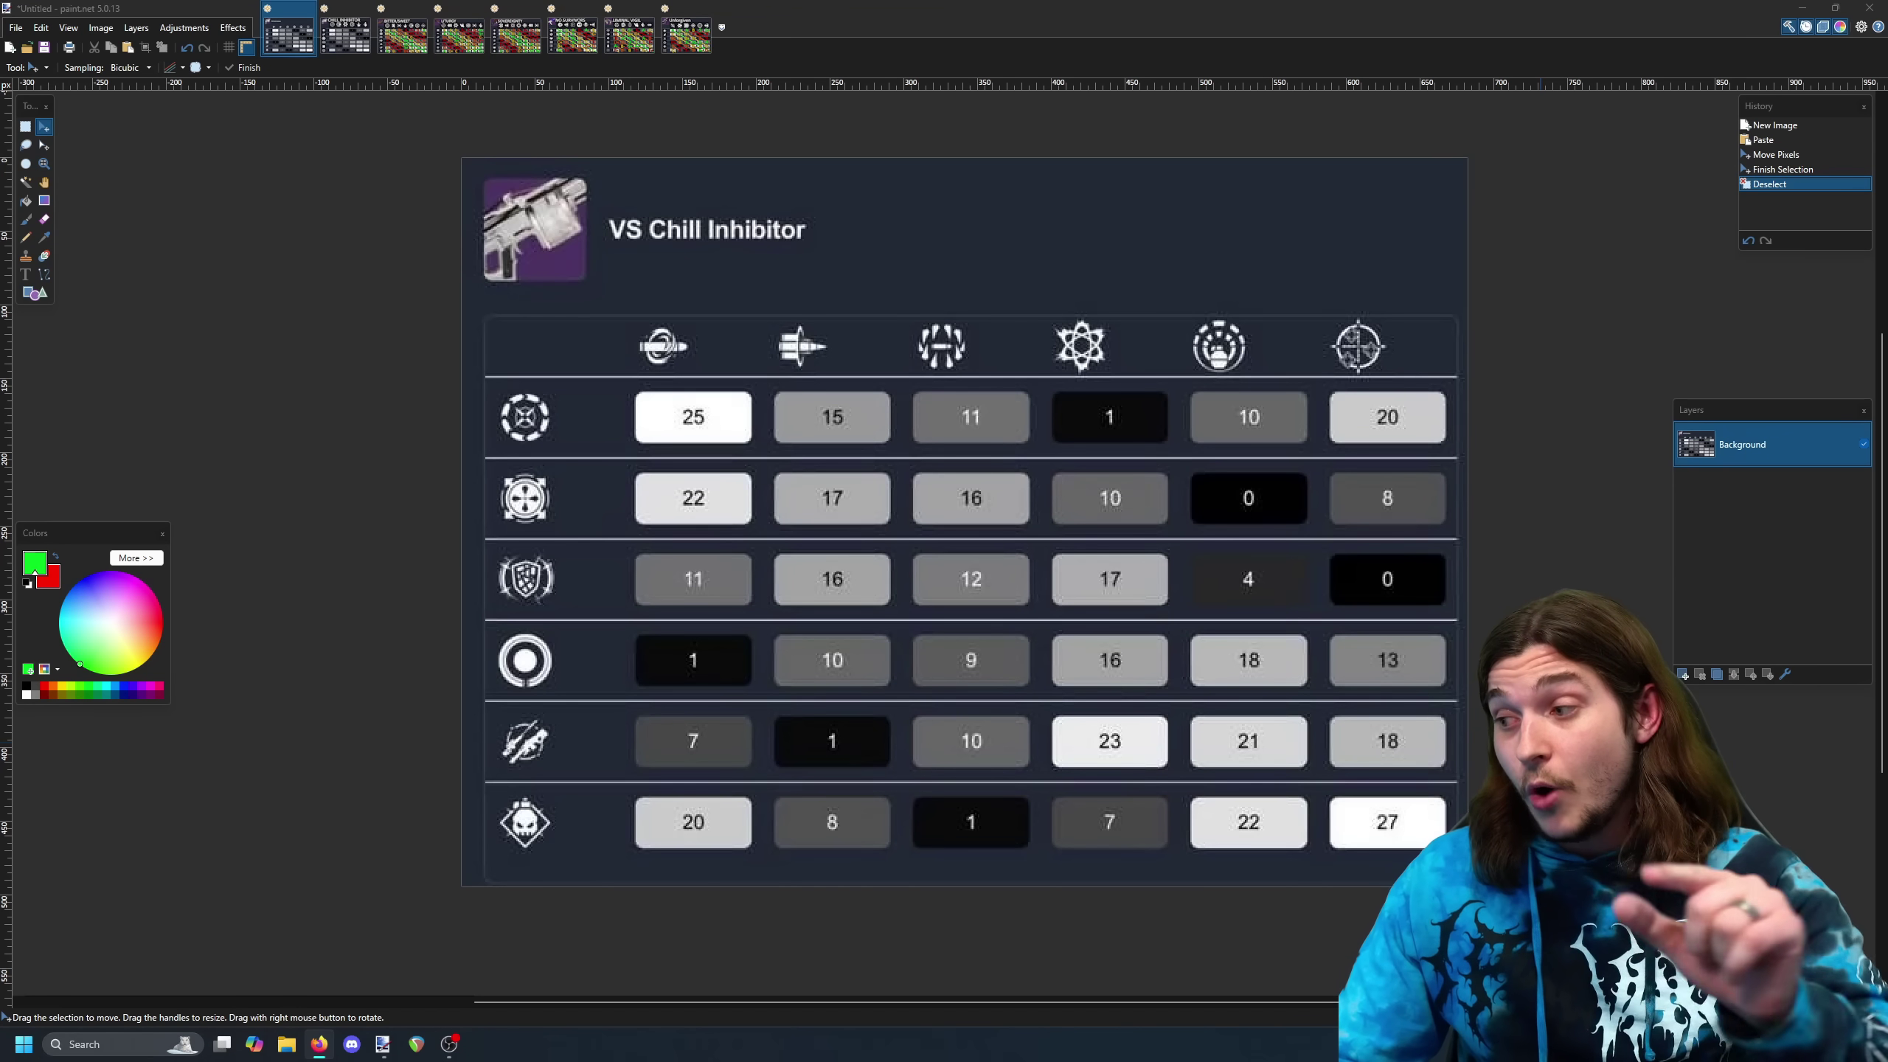
key(ctrl+Tab)
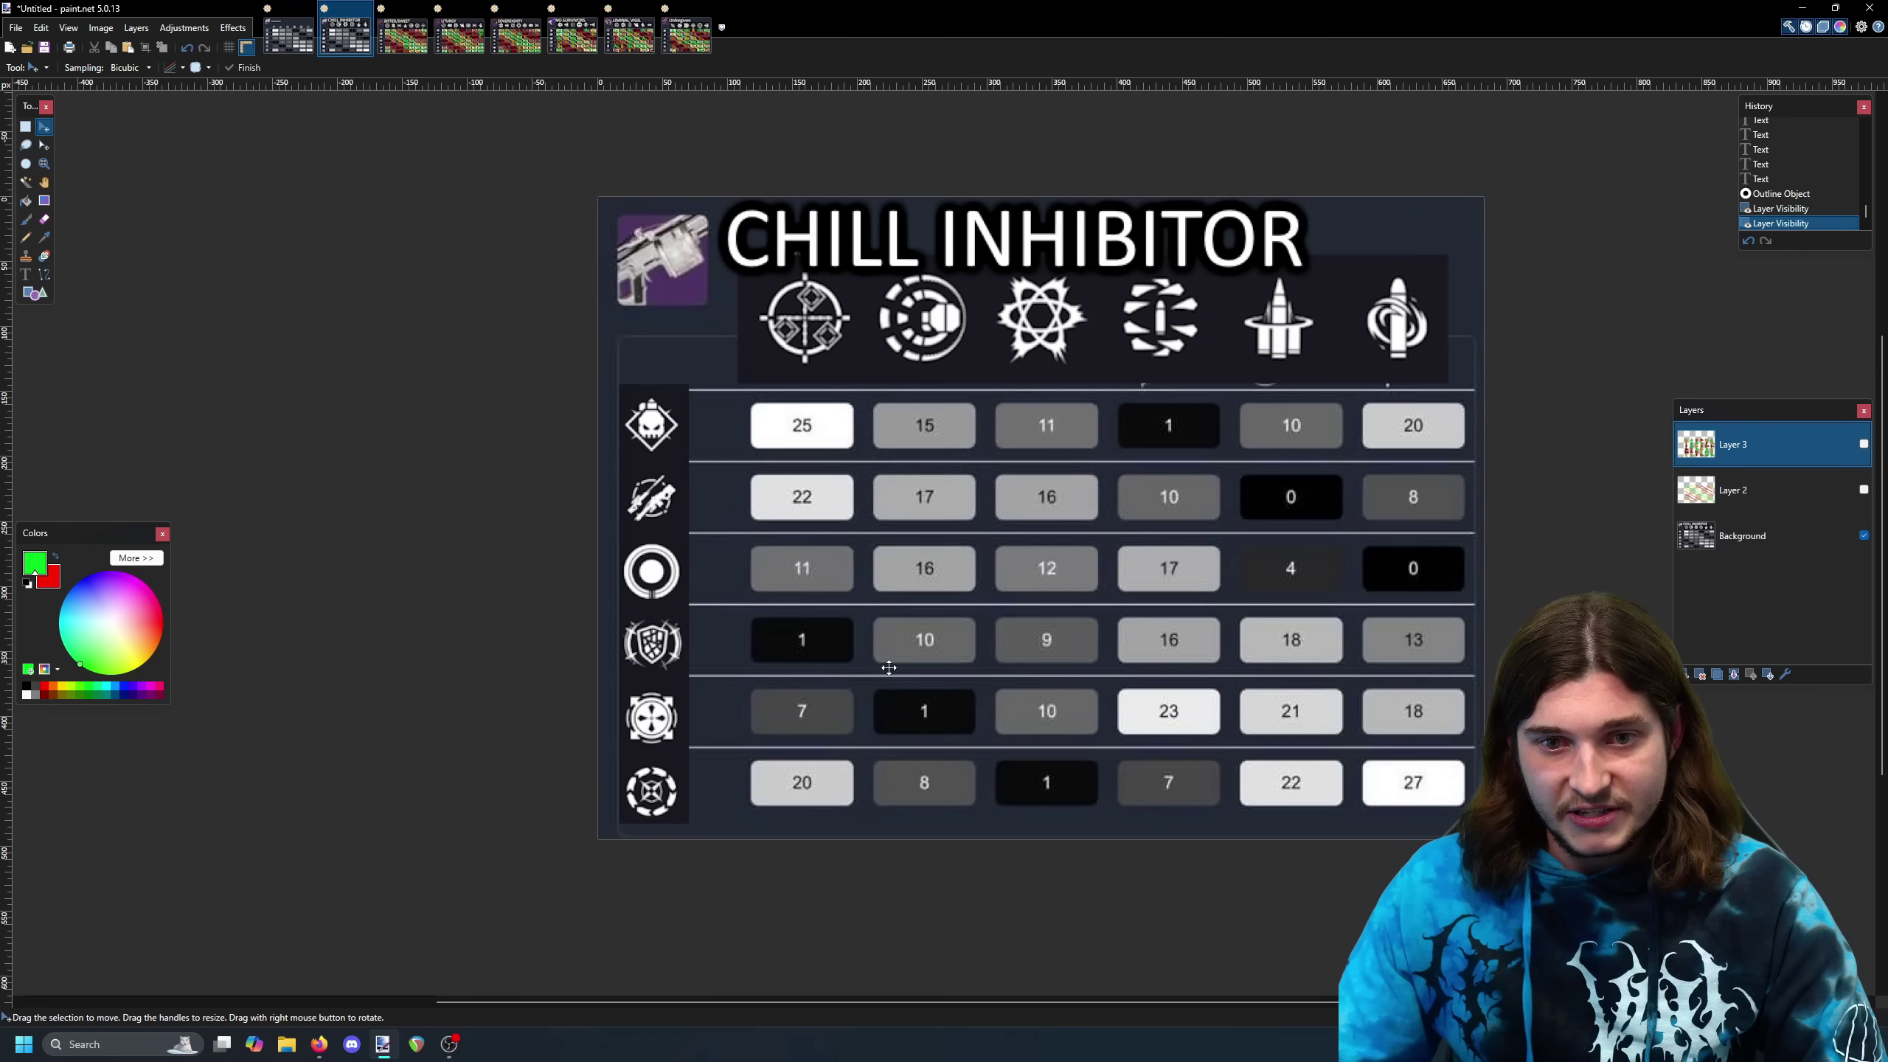
Show Layer 2 with the coloured diagonal lines over the CHILL INHIBITOR chart
click(1863, 489)
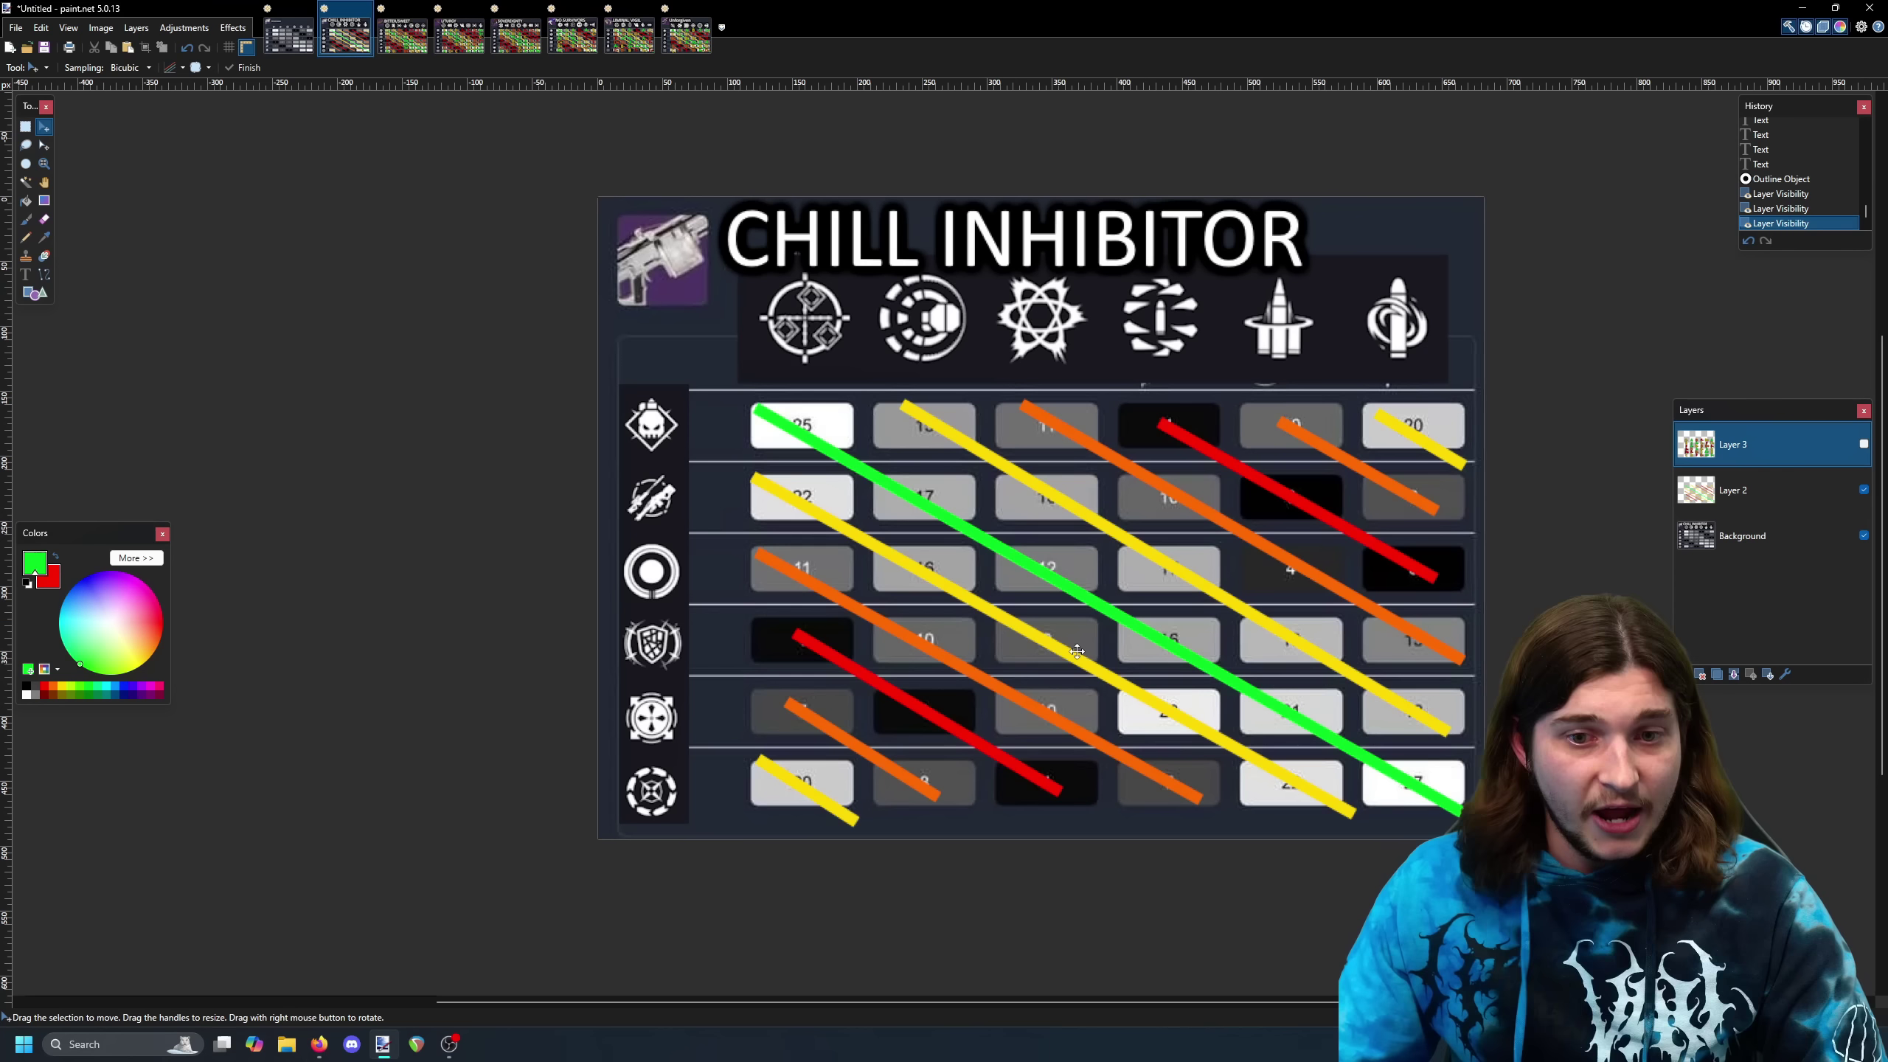
drag(994, 1000, 1121, 1004)
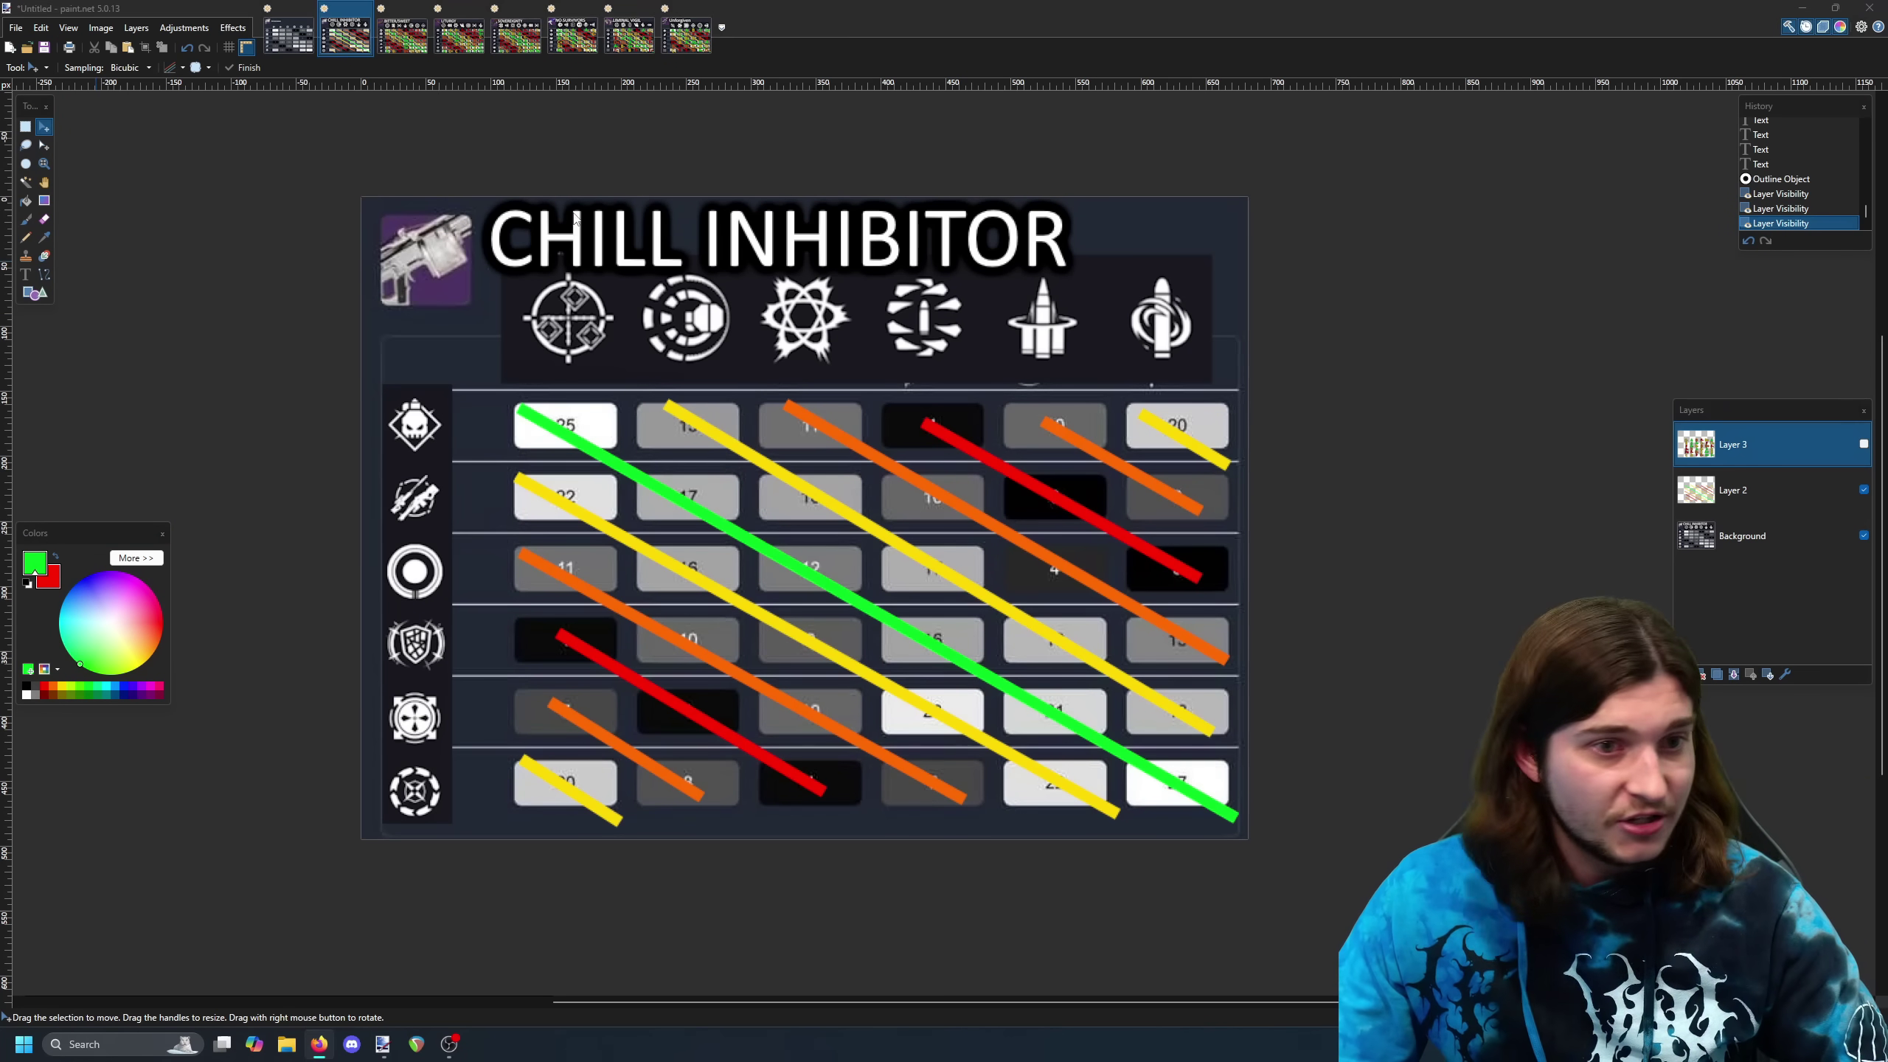
Switch to the VS Chill Inhibitor page in the browser and select the One For All trait in the perk playground
key(alt+Tab)
scroll(962, 299, down, 5)
click(1037, 298)
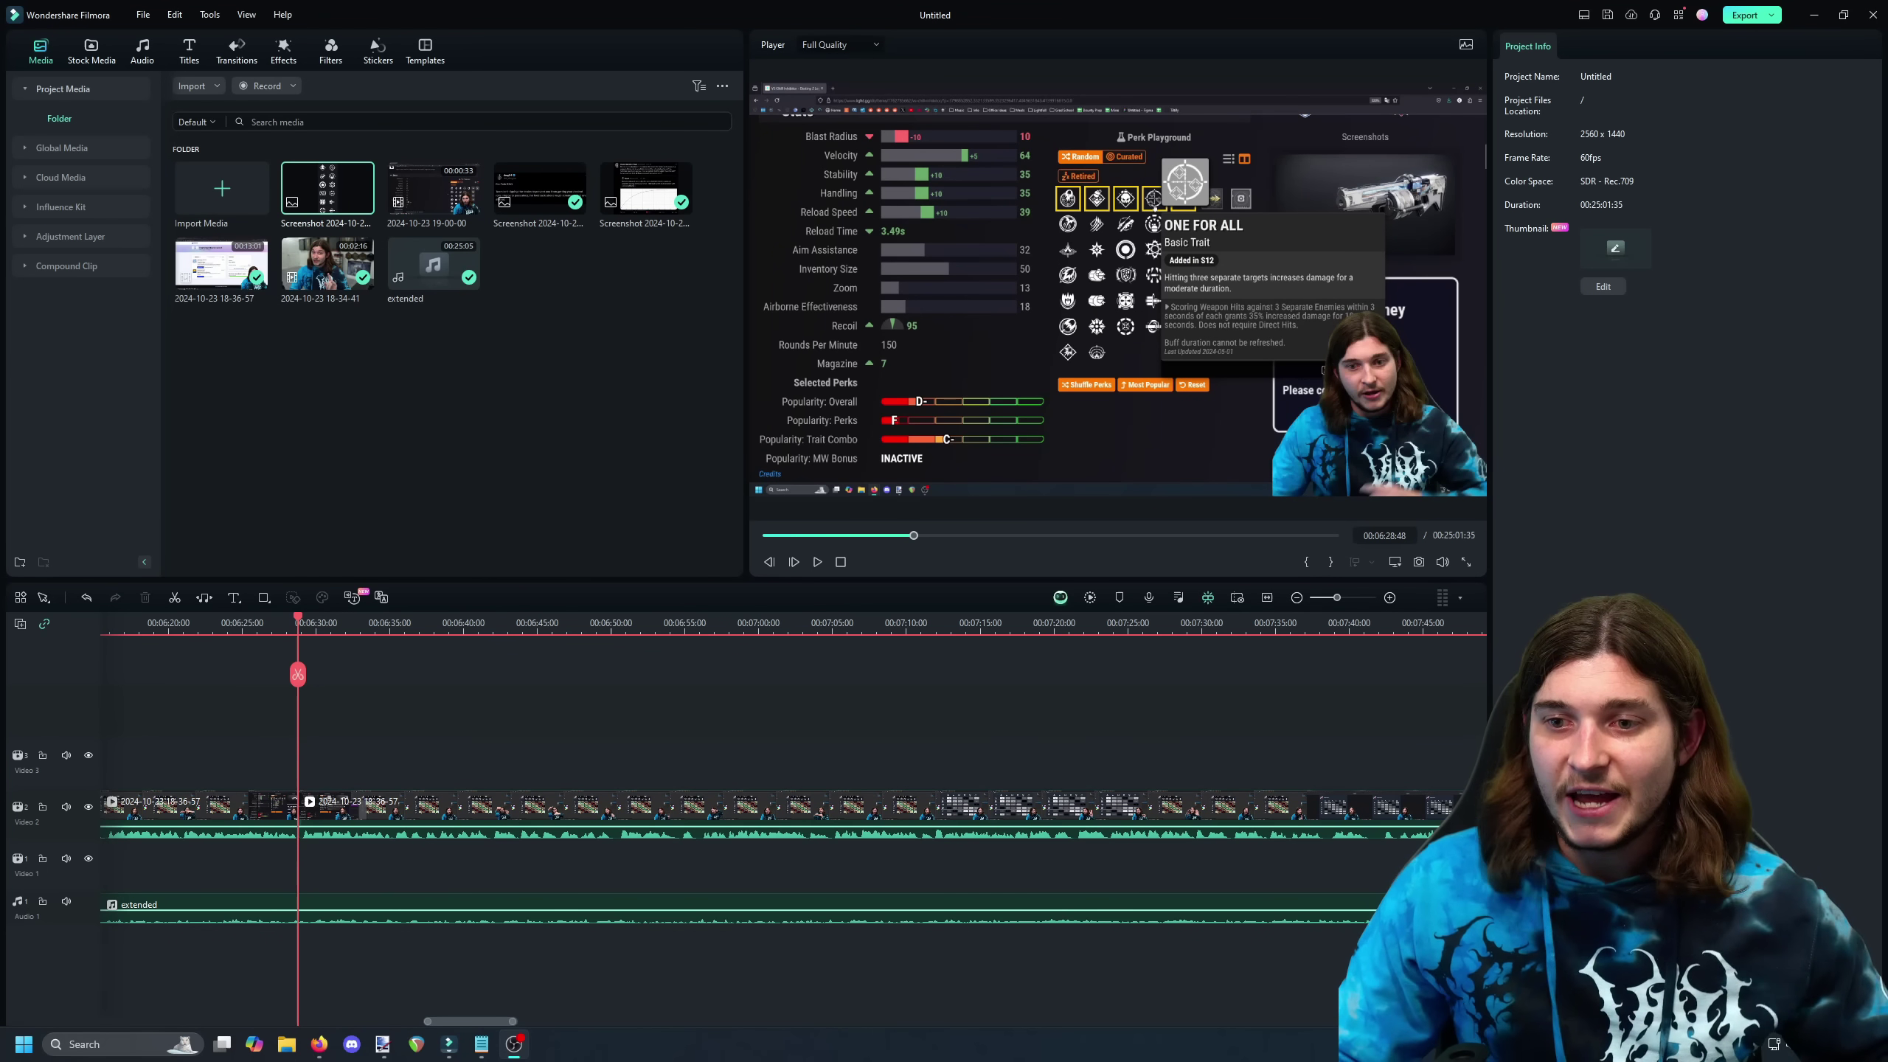
Return to the weapon page from Filmora, set its zoom to 230%, and select the first third-column trait and the last fourth-column trait
key(alt+Tab)
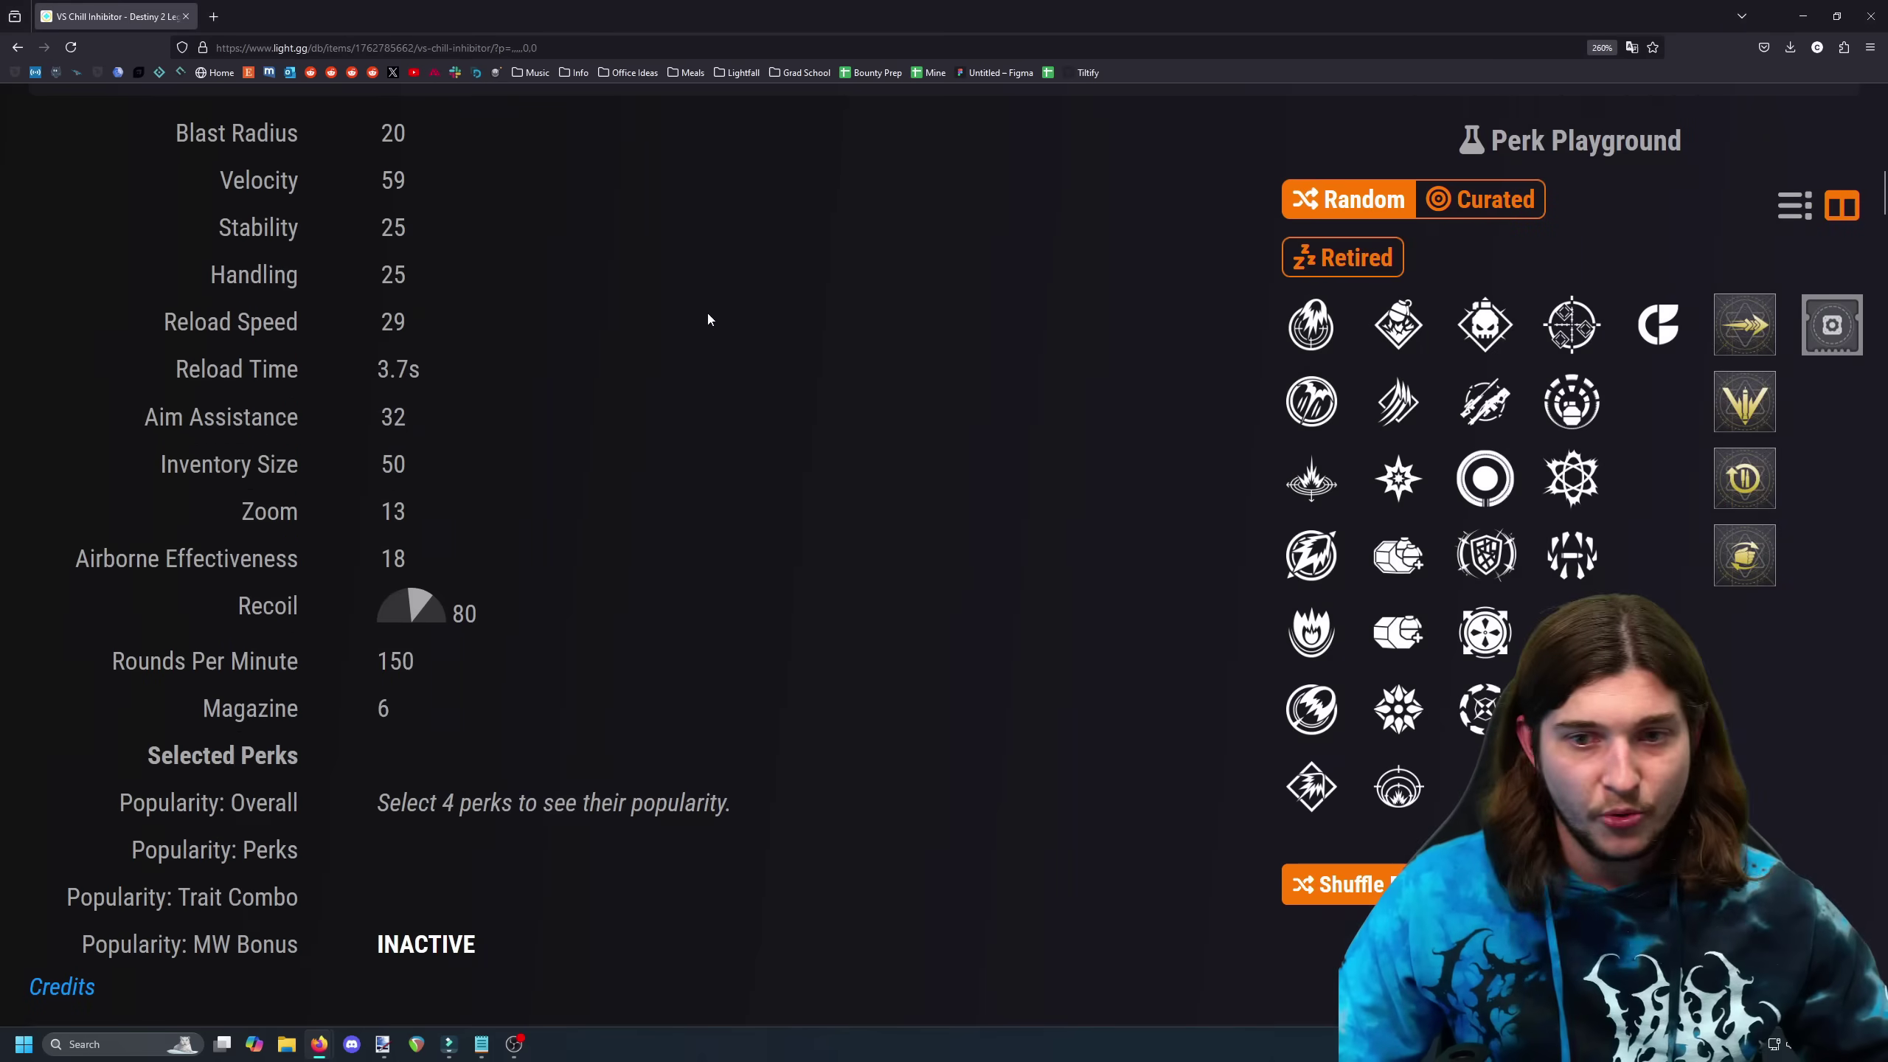
key(ctrl+minus)
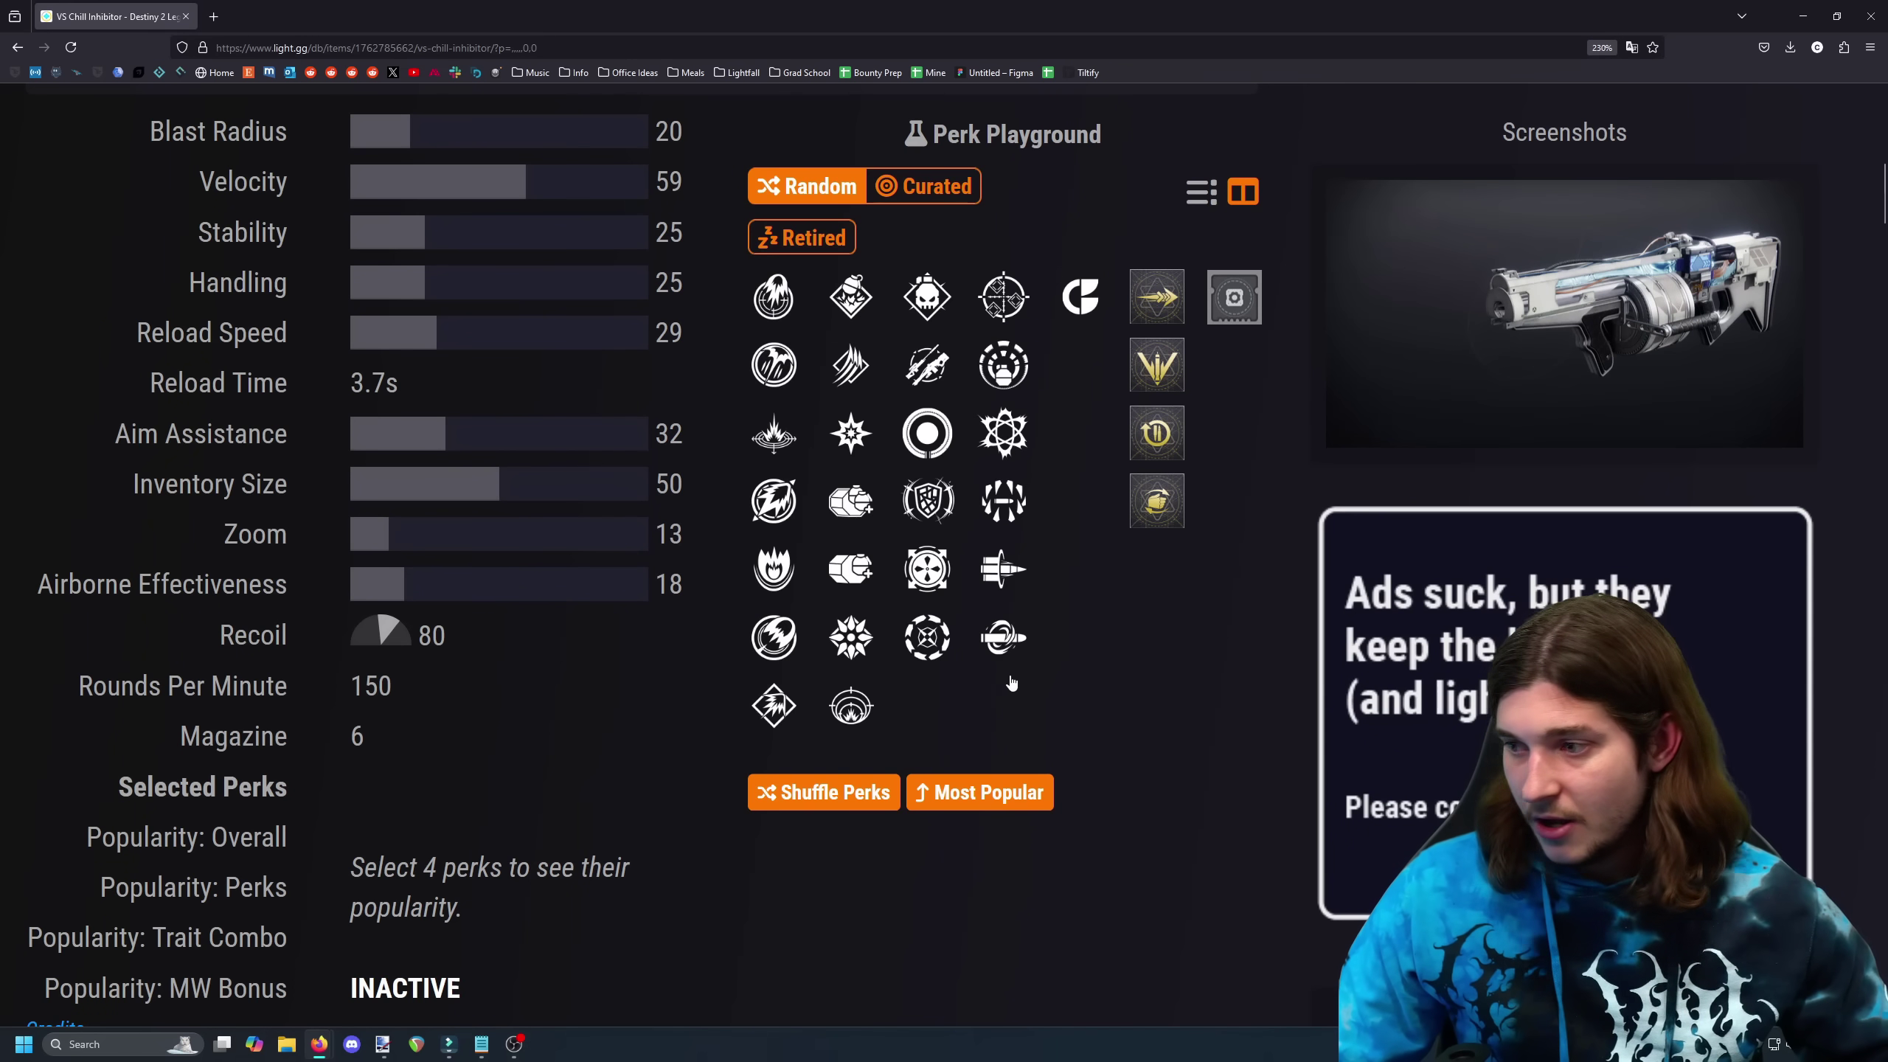
click(934, 313)
click(1022, 631)
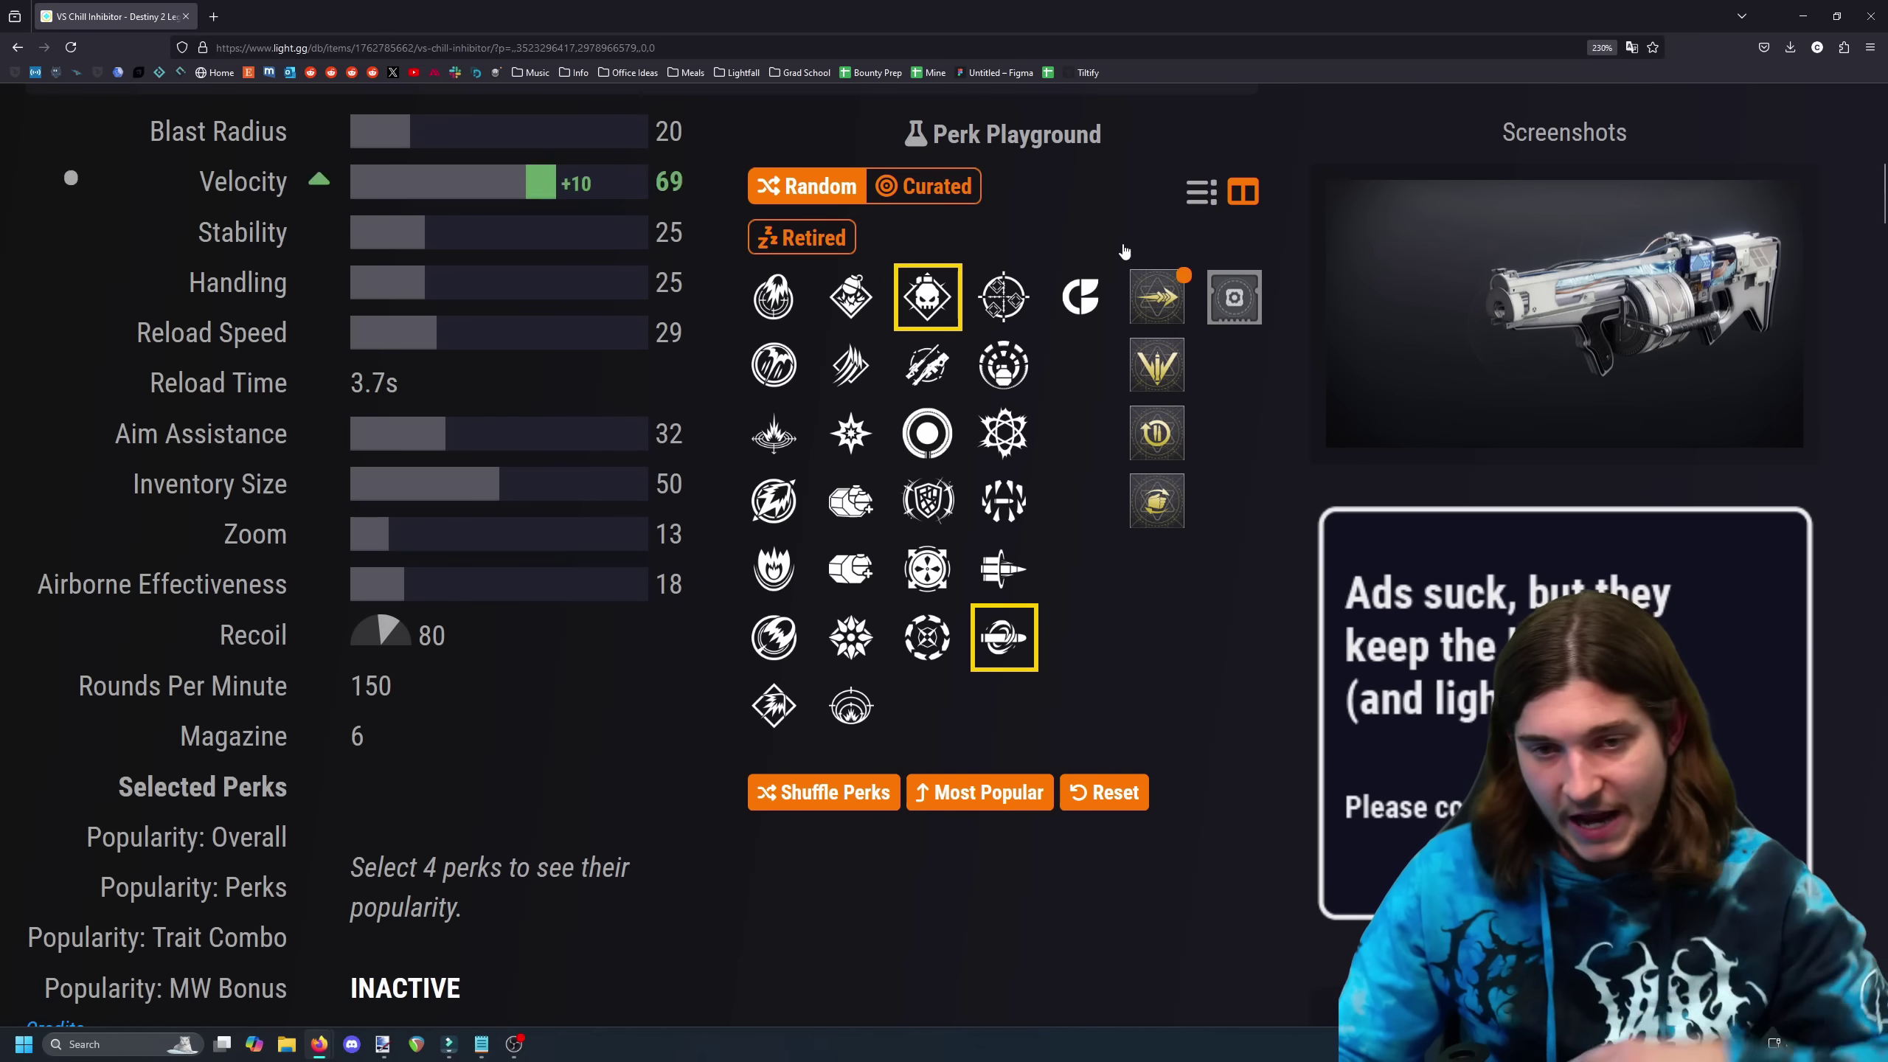
Select the trait directly below One For All in the fourth column of the perk playground
mouse_move(926, 292)
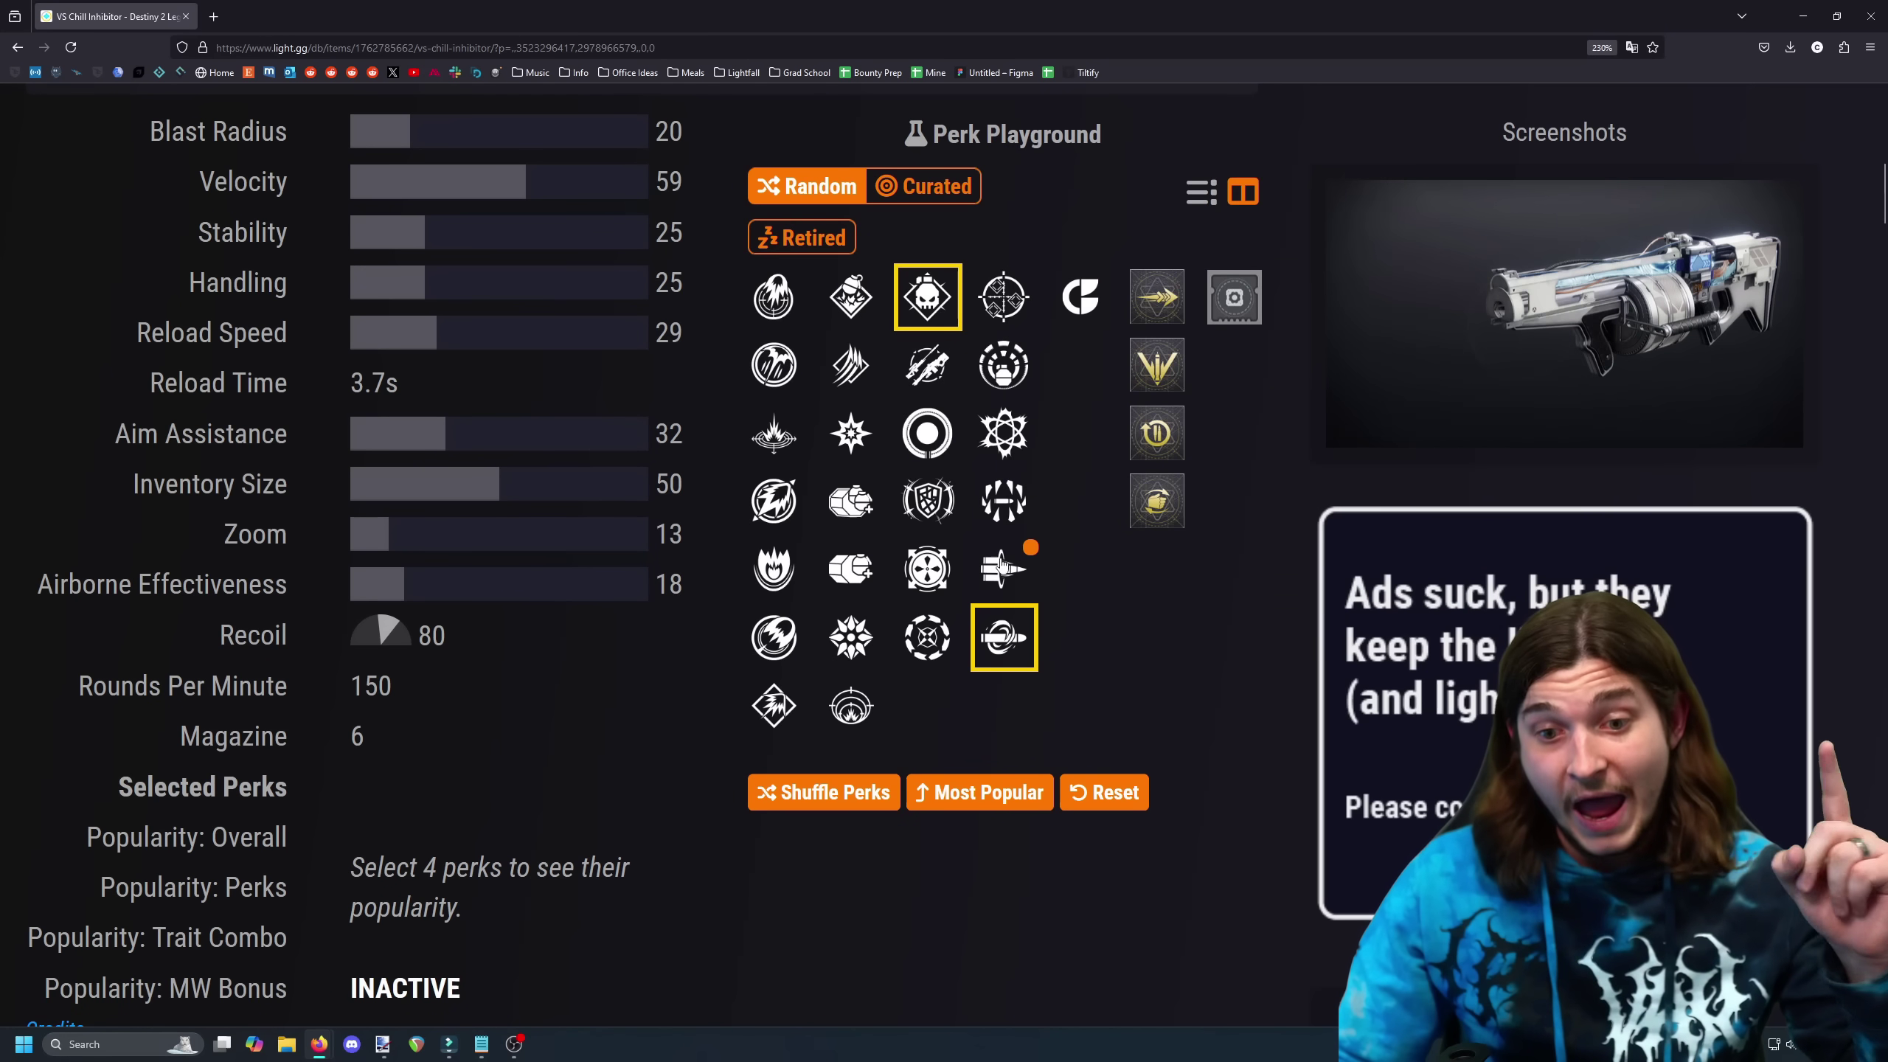
mouse_move(1003, 569)
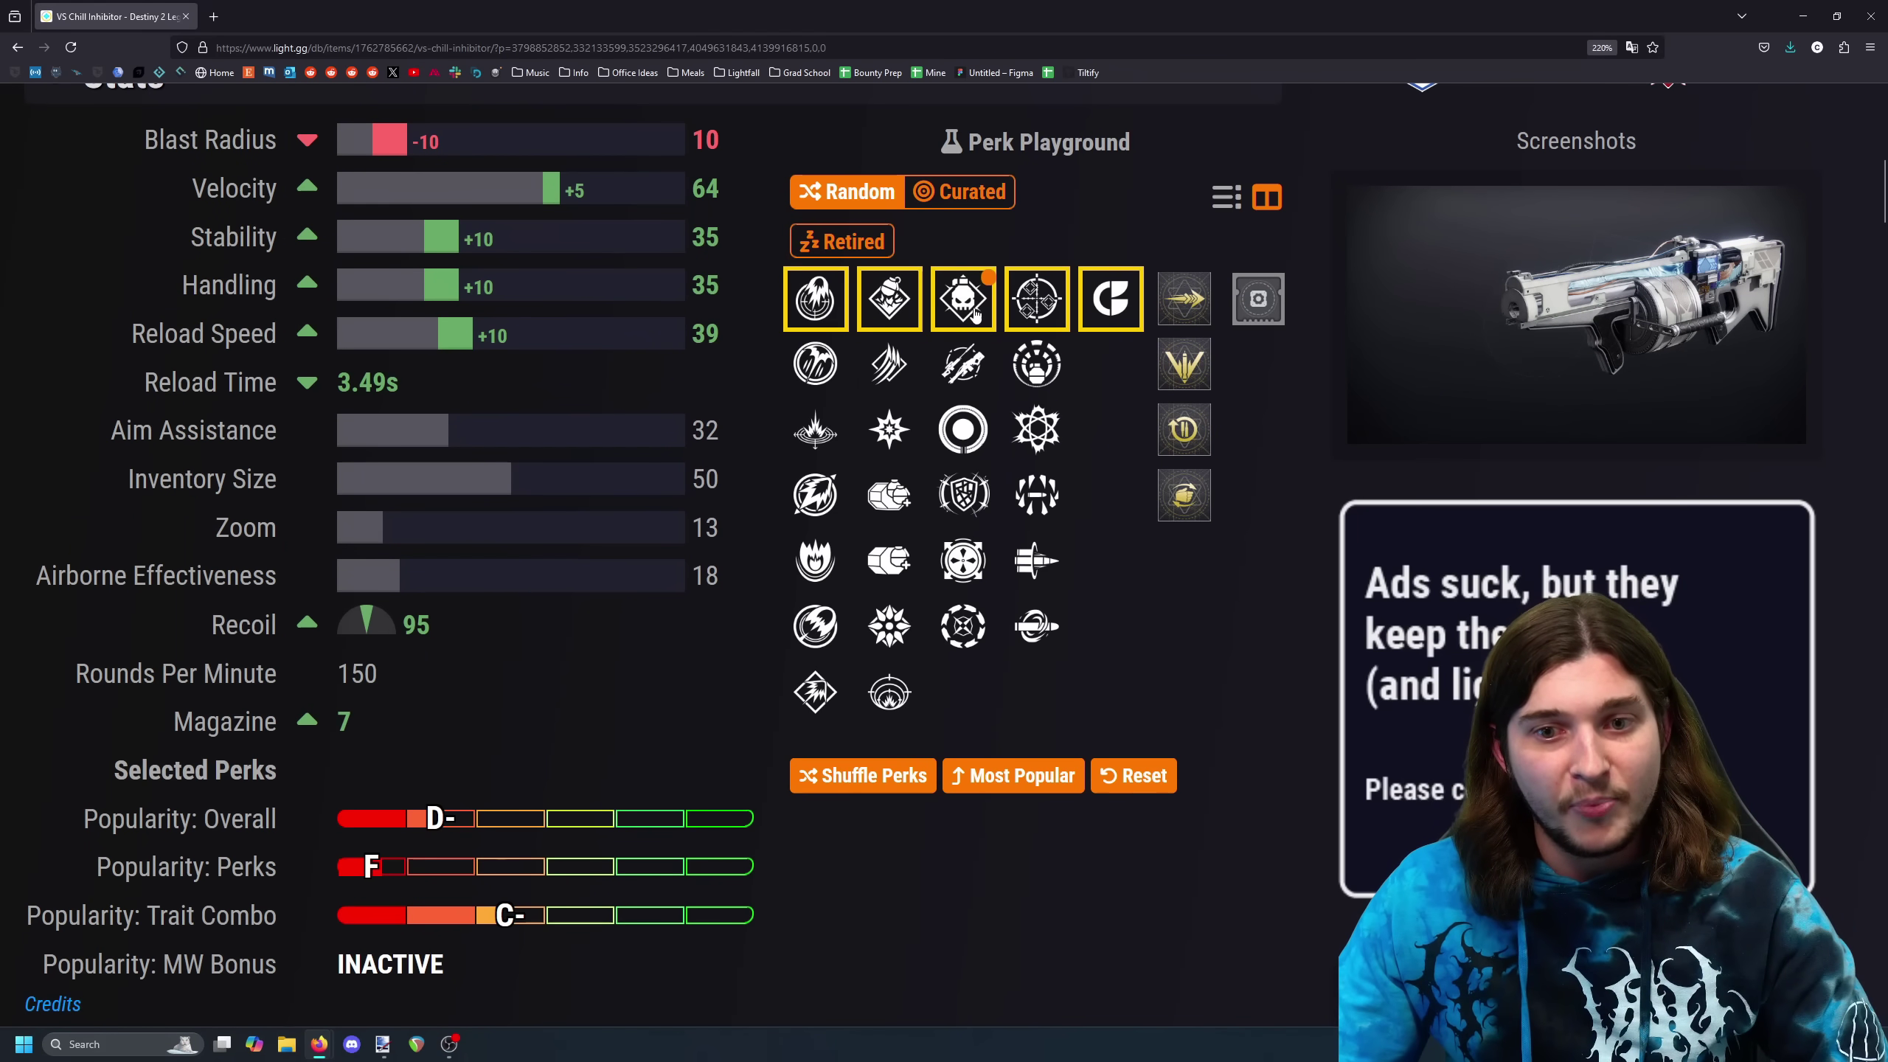
click(1037, 363)
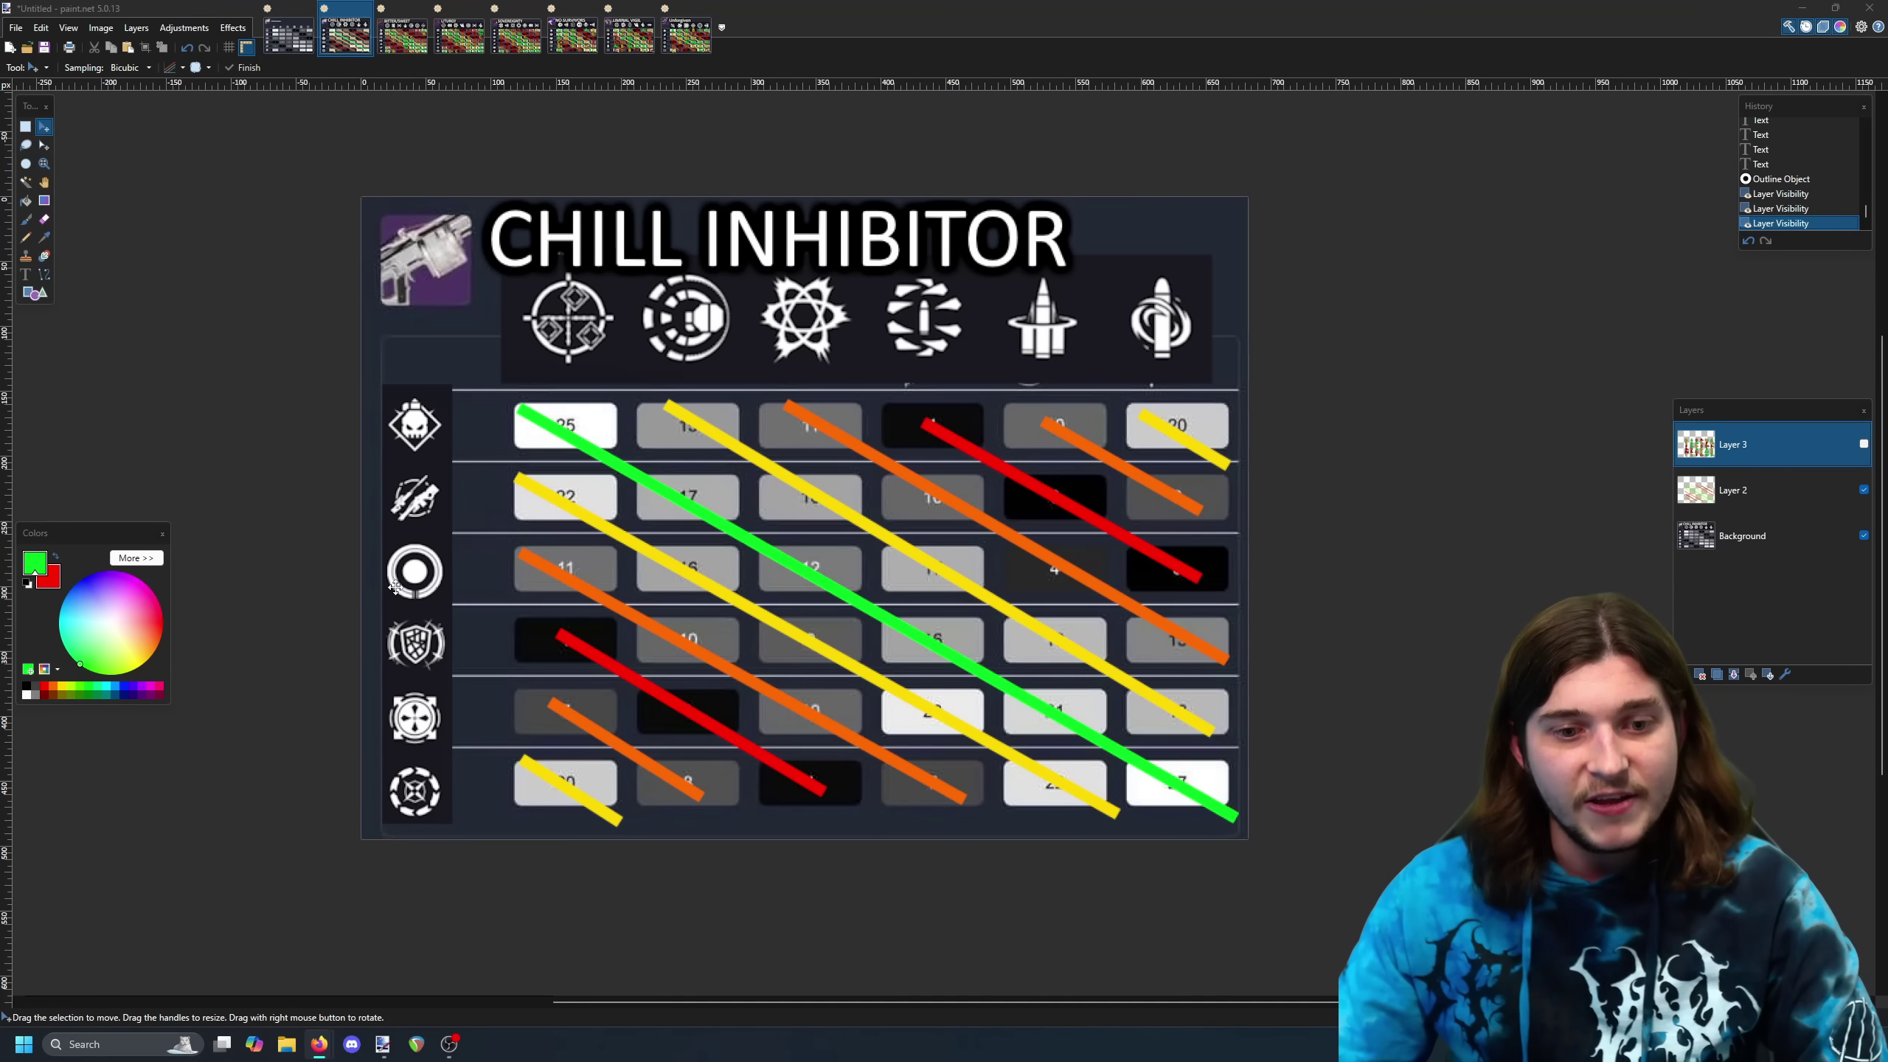
In paint.net, compare the low-count cells of the original VS Chill Inhibitor chart with the red diagonals of the reordered chart
click(289, 35)
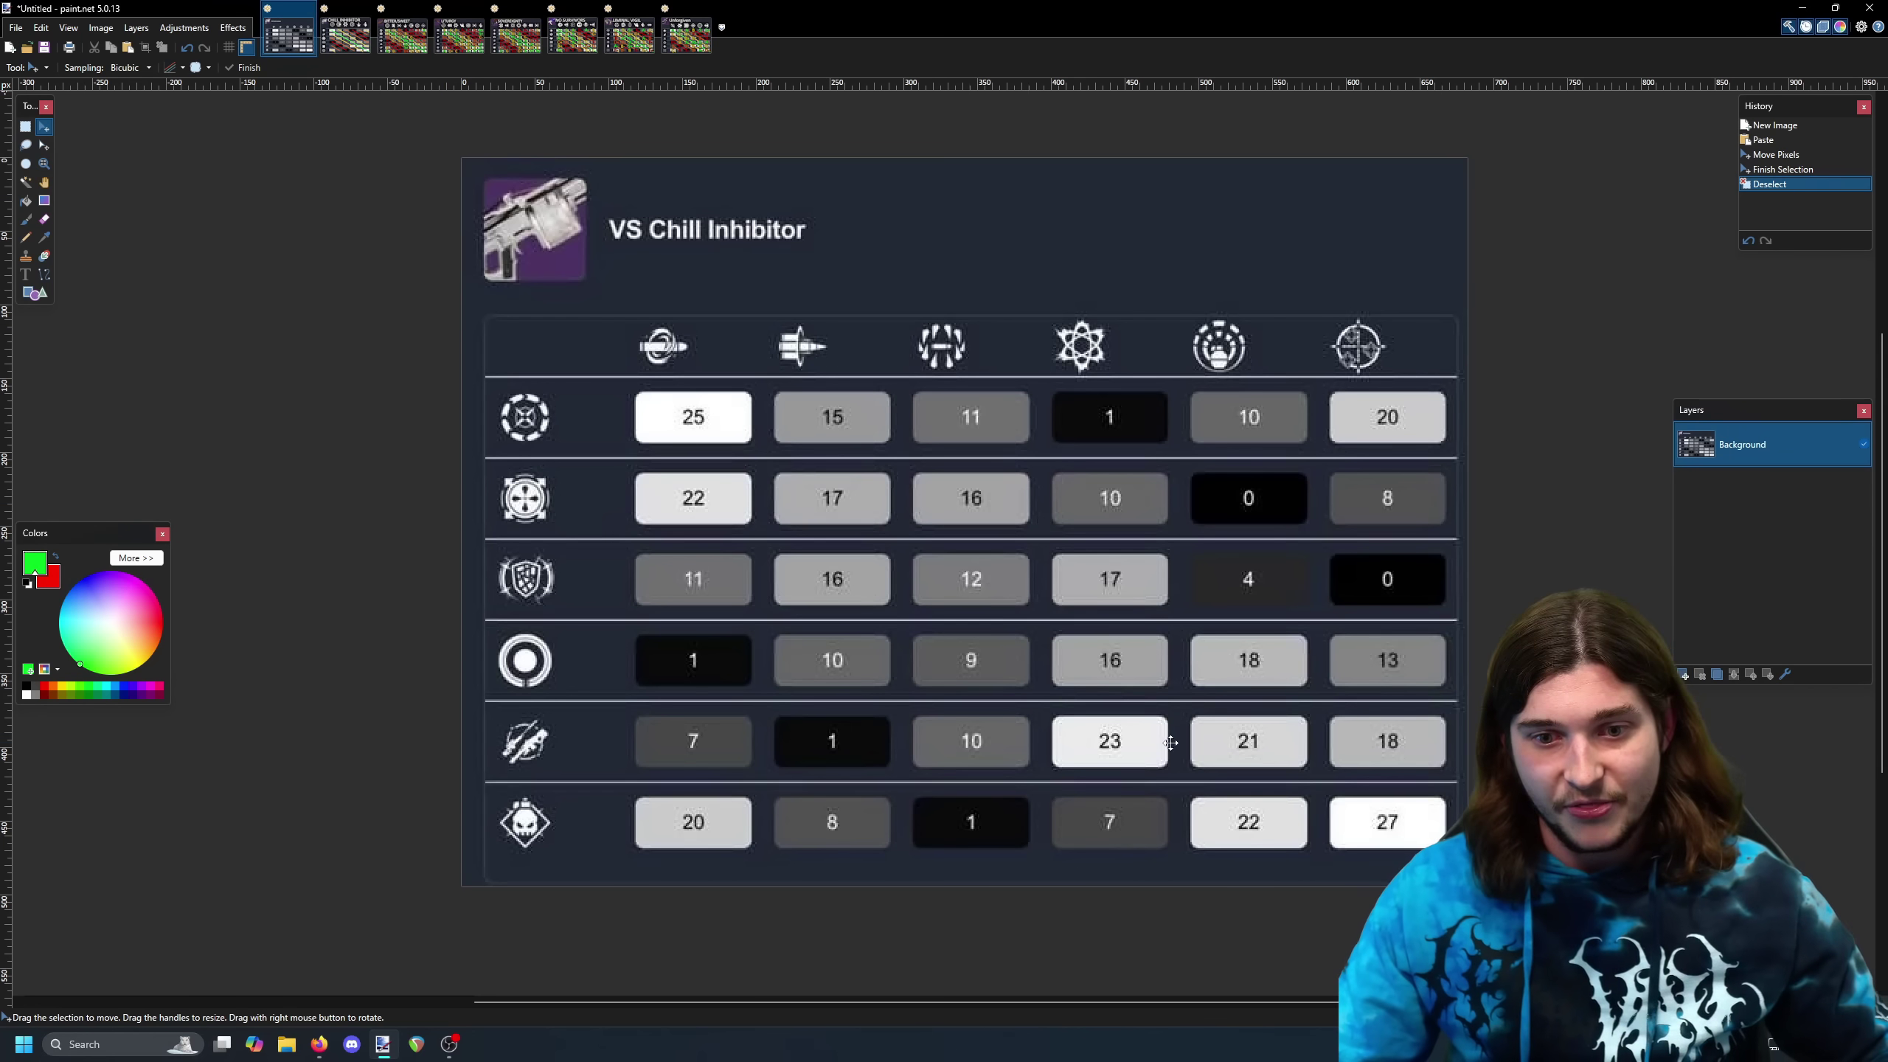
scroll(1163, 721, up, 3)
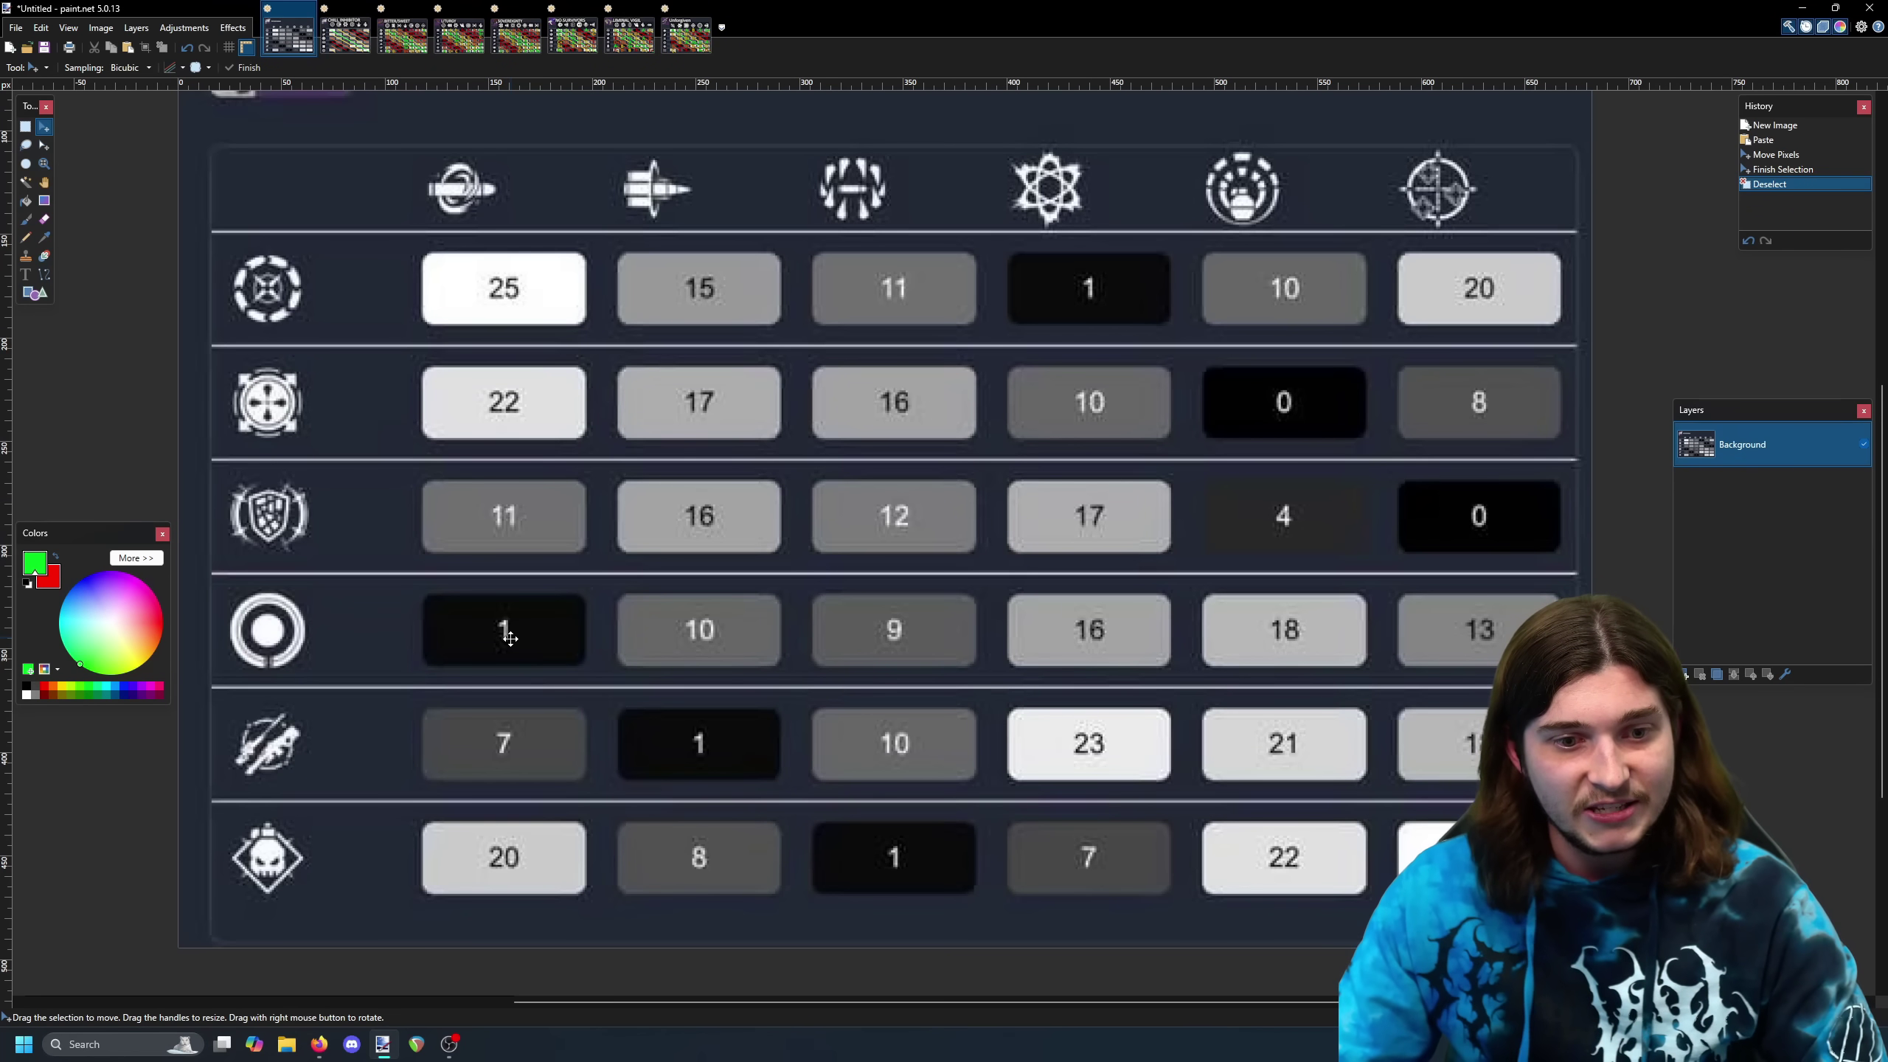
click(344, 35)
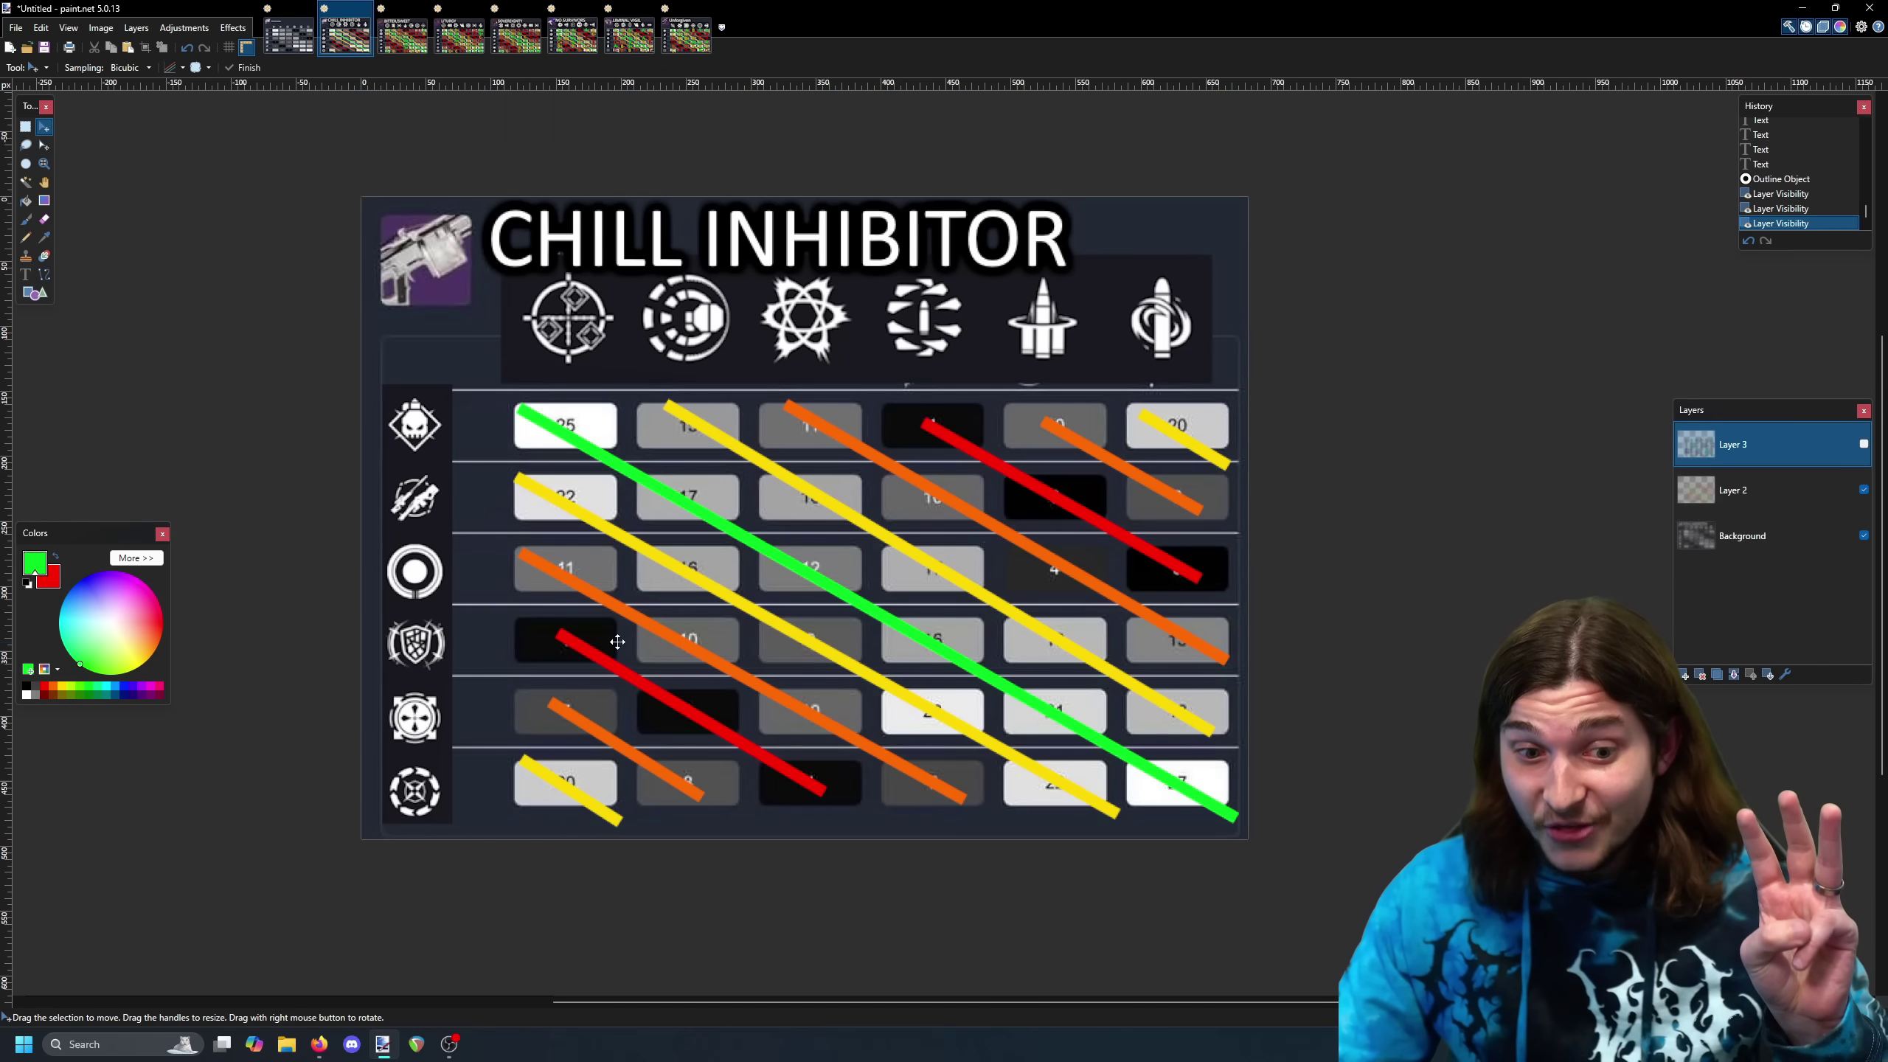
click(303, 39)
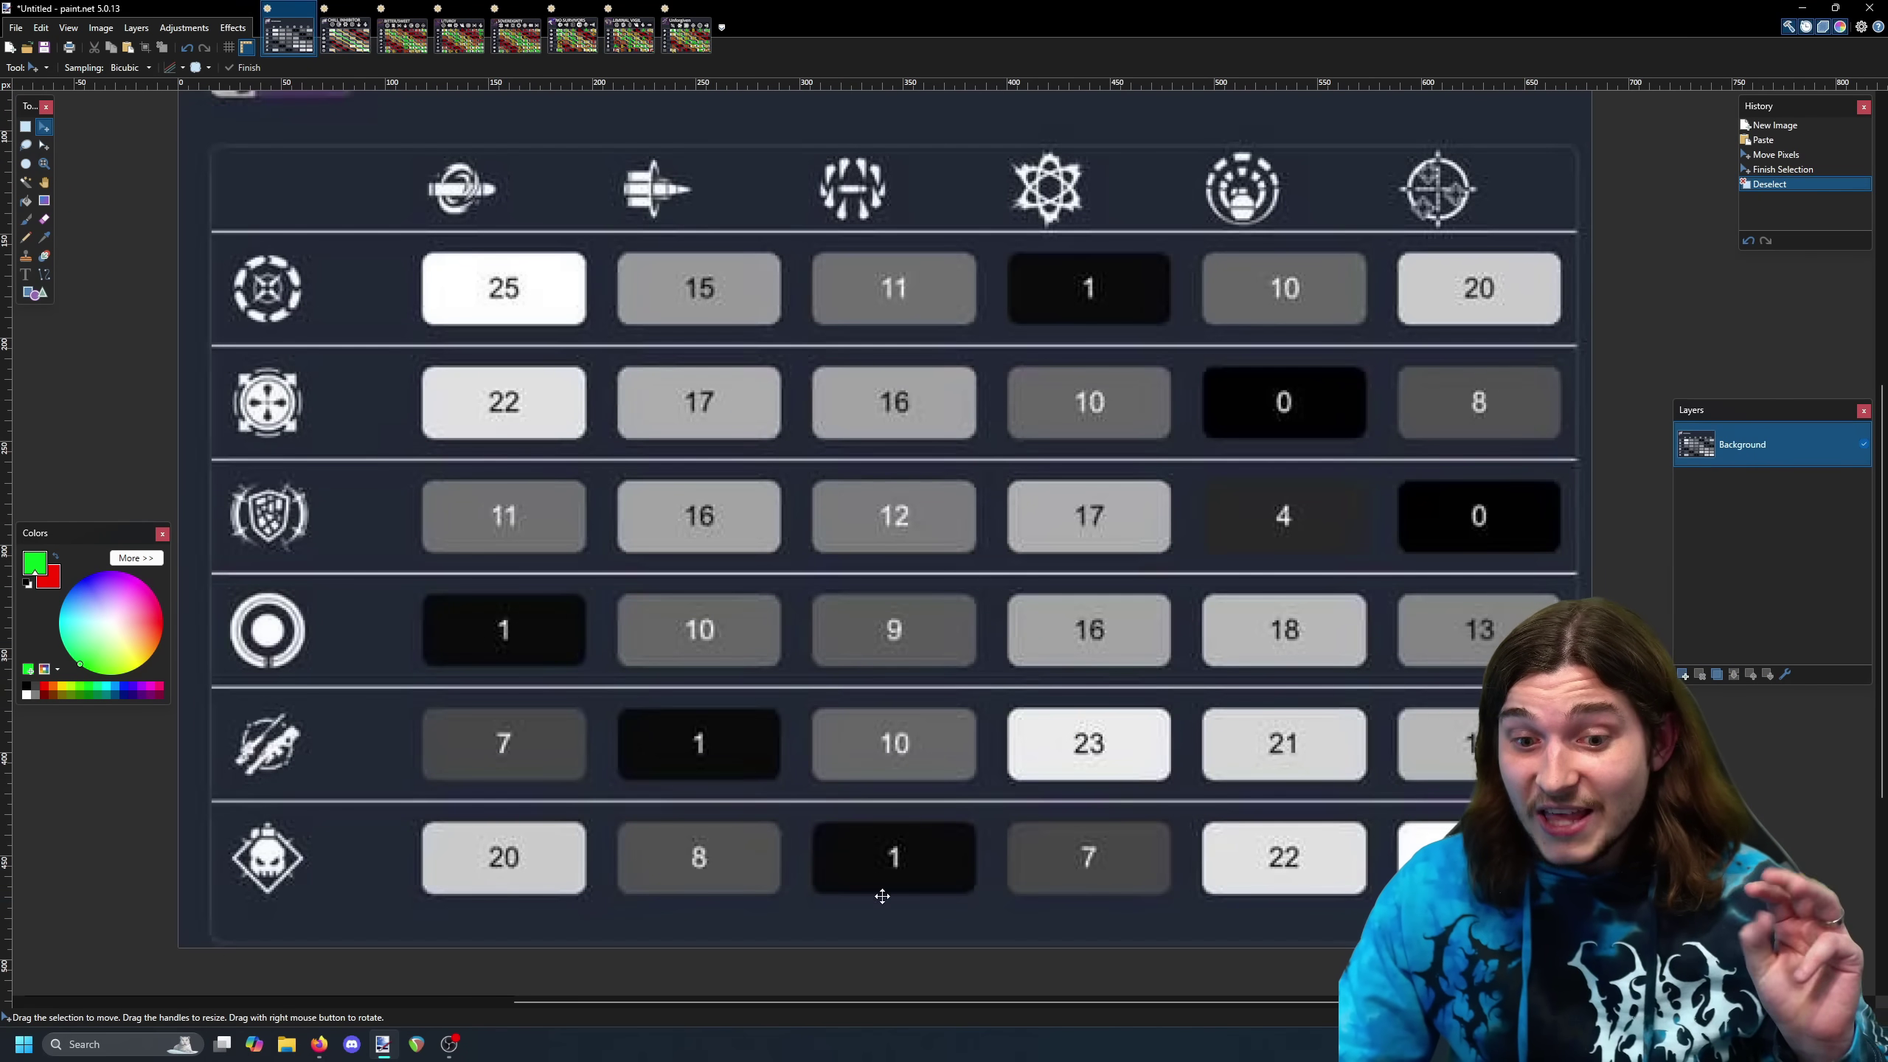
click(345, 57)
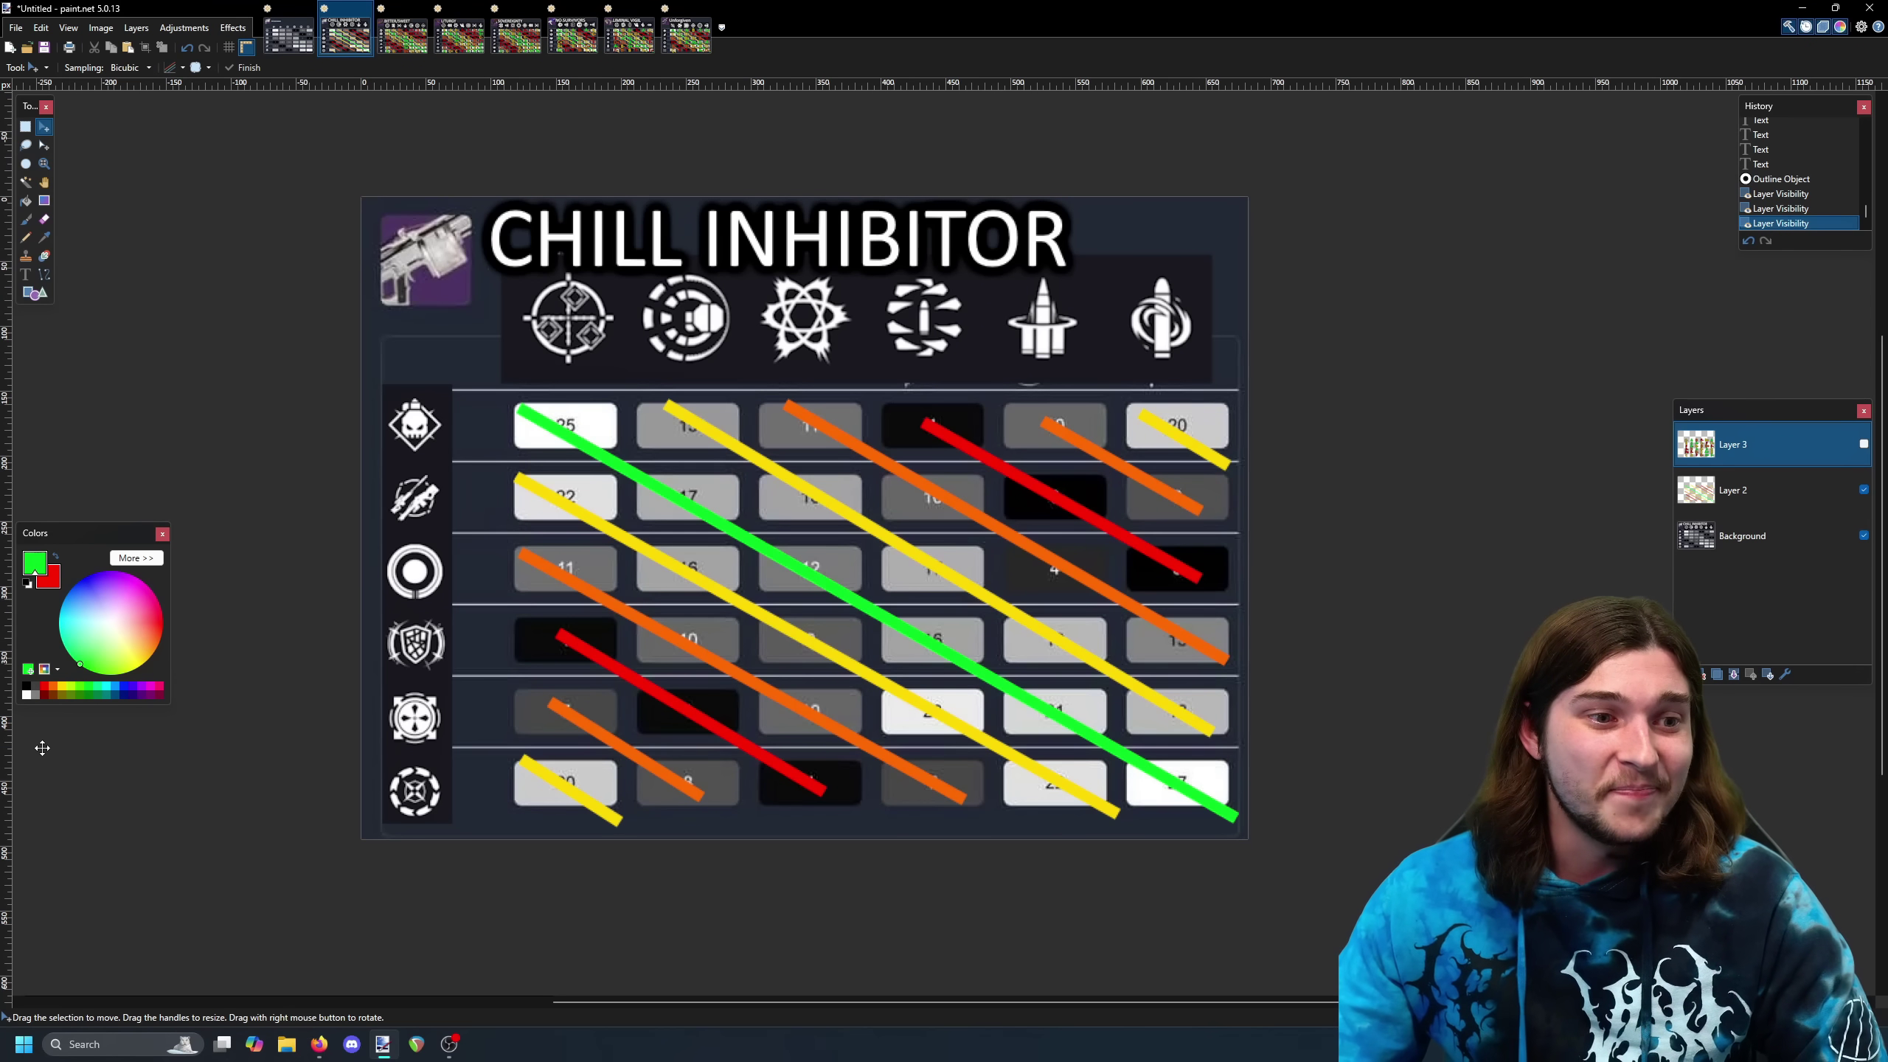
key(alt+Tab)
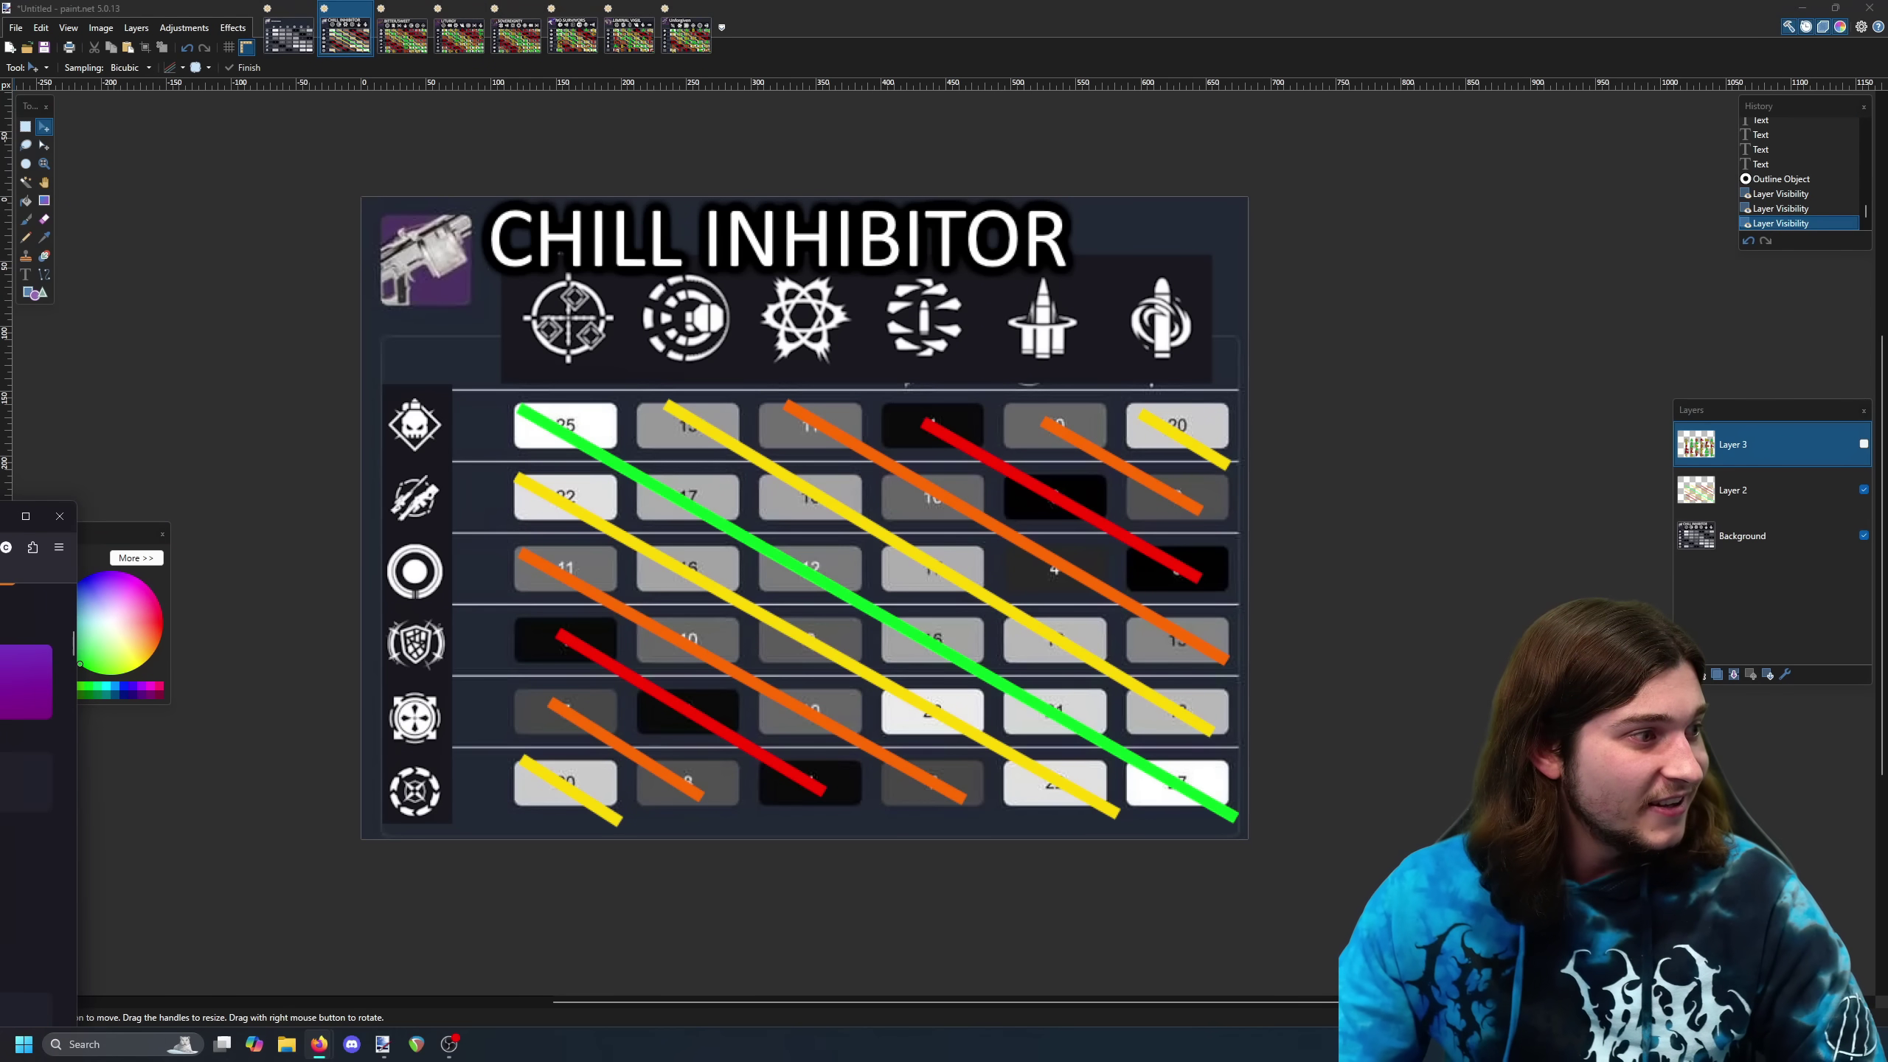
key(alt+Tab)
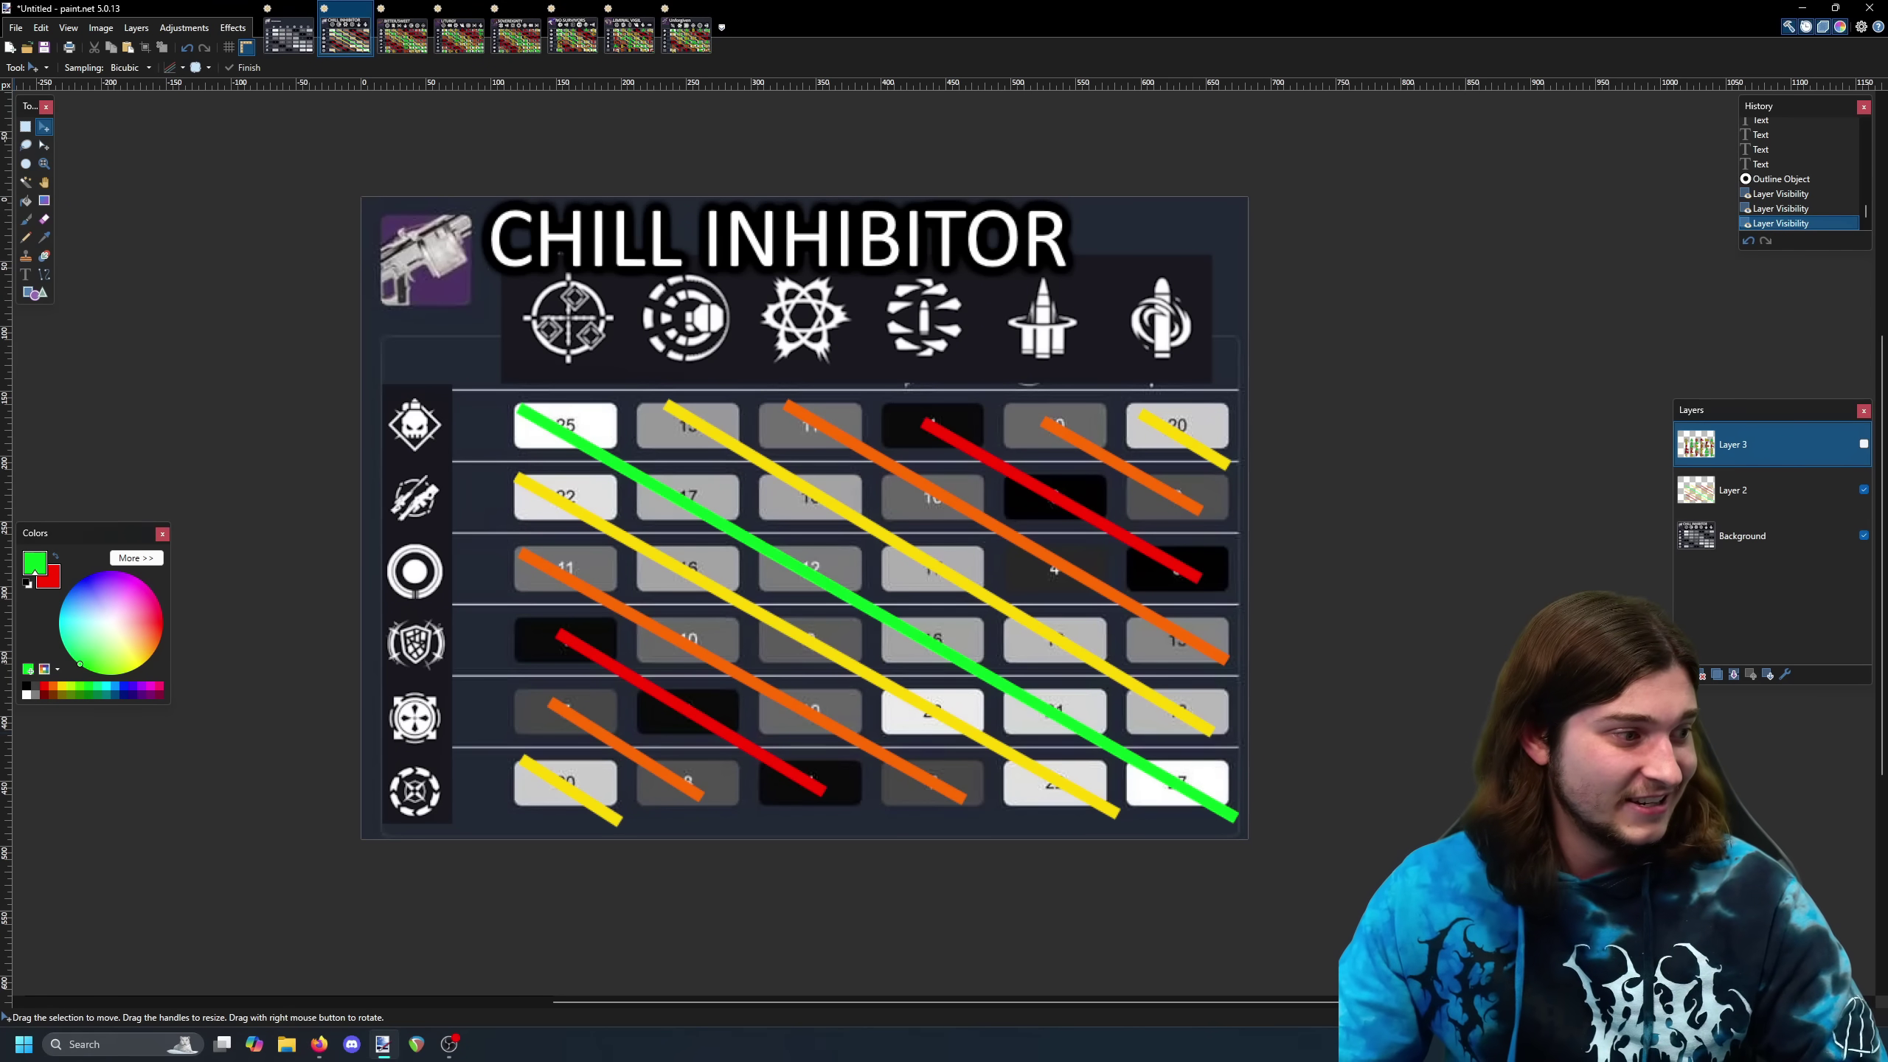
key(alt+Tab)
scroll(1004, 448, up, 3)
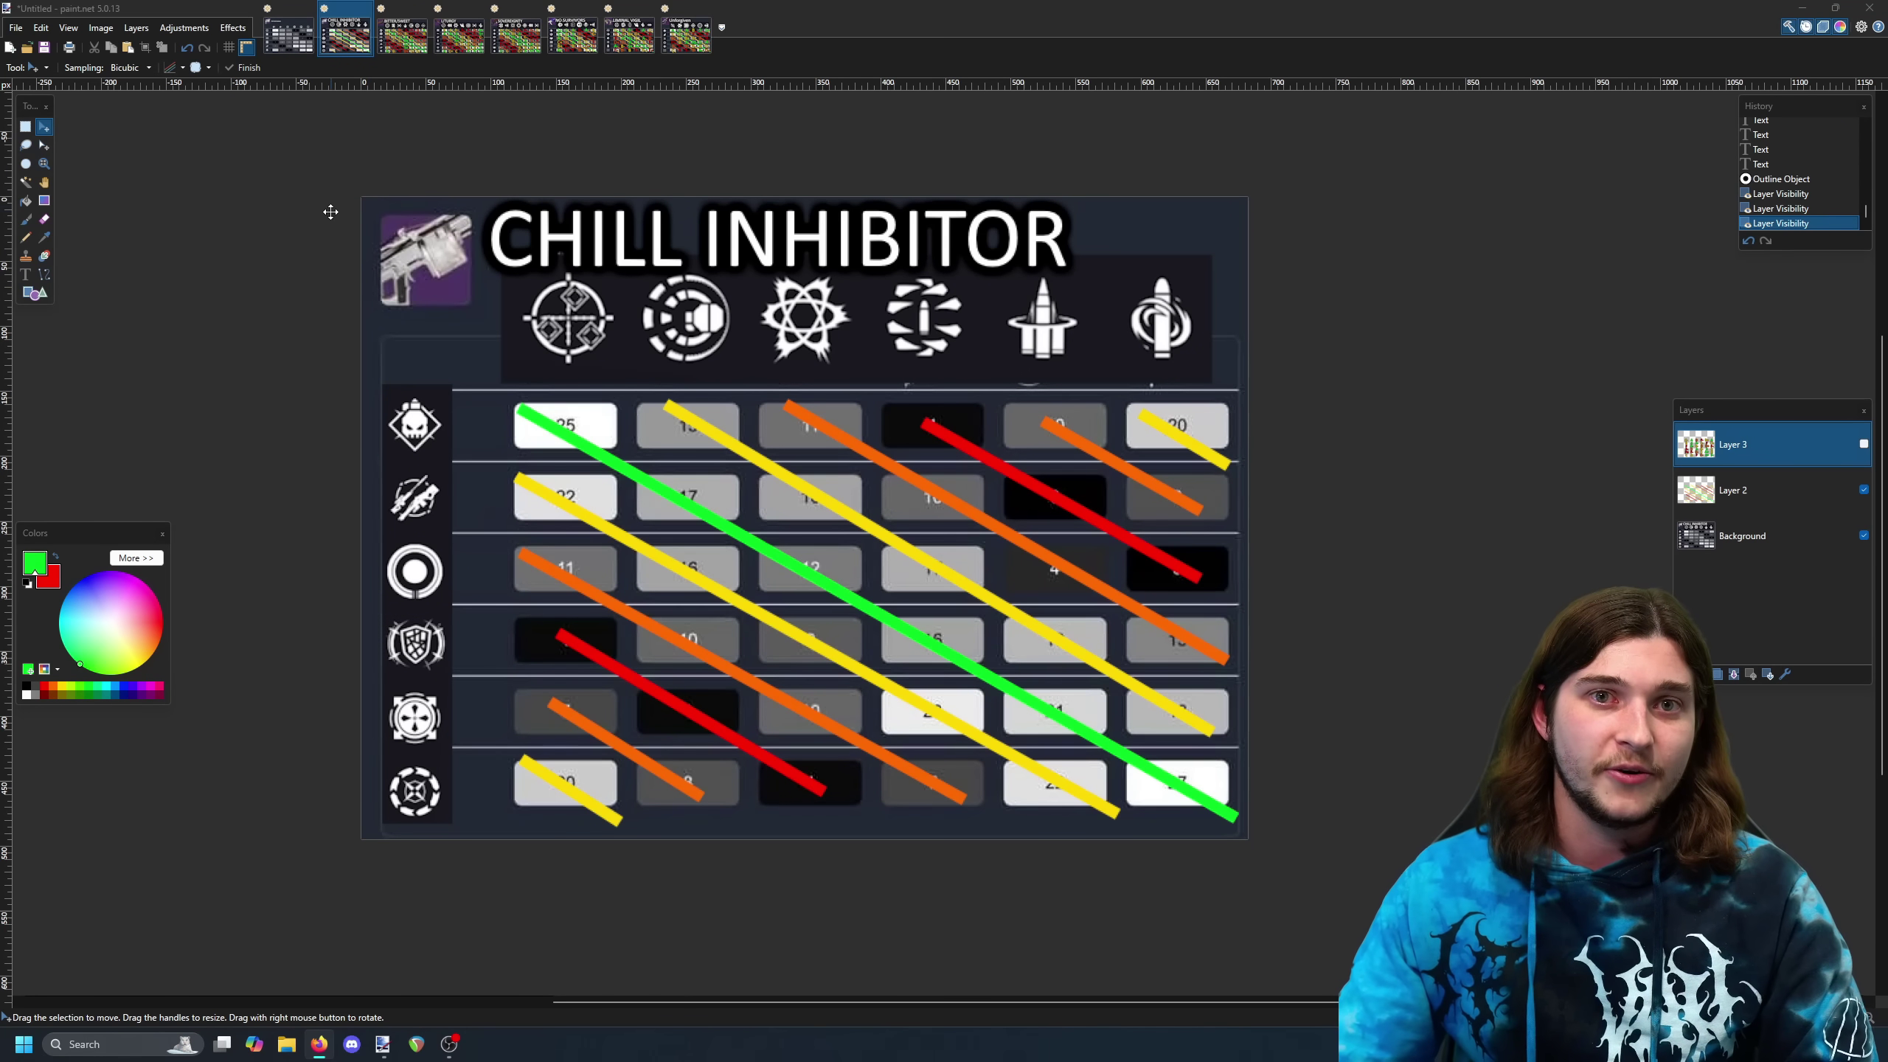
Select the whole CHILL INHIBITOR image and show Layer 3 with the letter grades
key(F7)
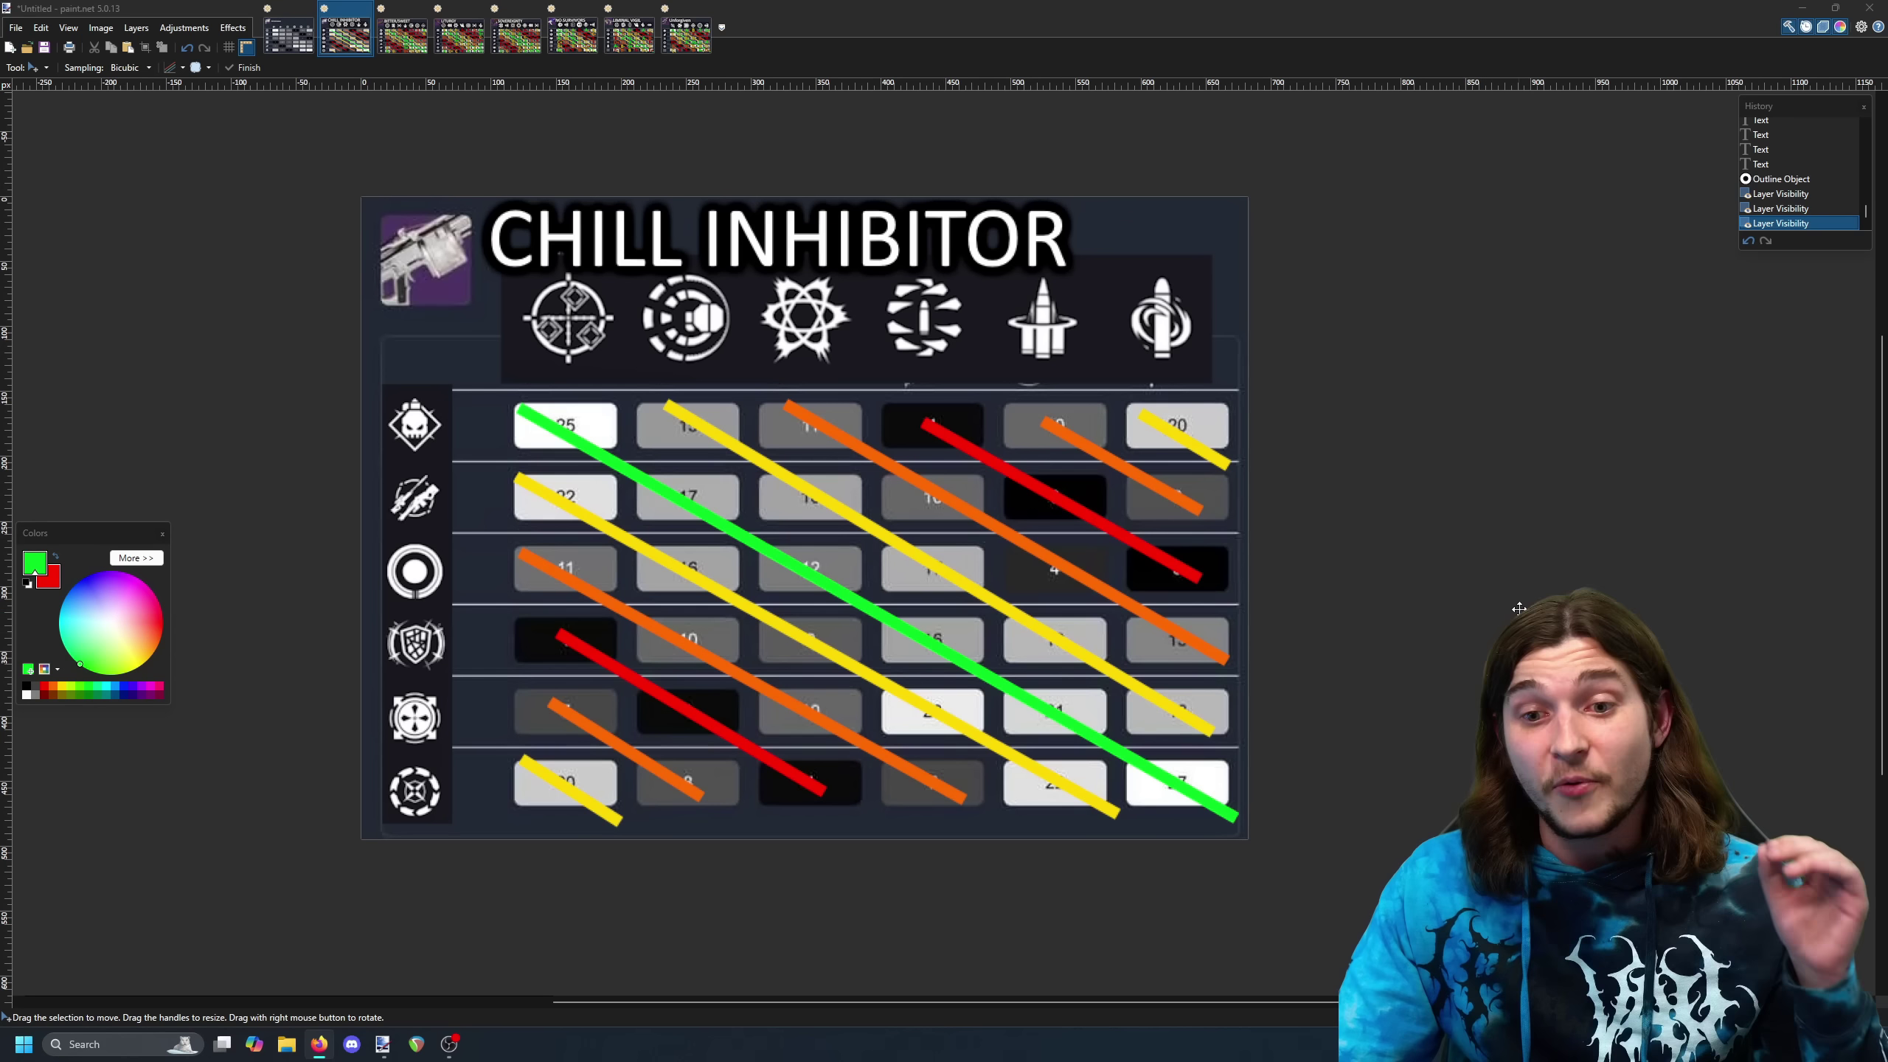
key(F5)
key(F7)
key(ctrl+a)
click(1416, 677)
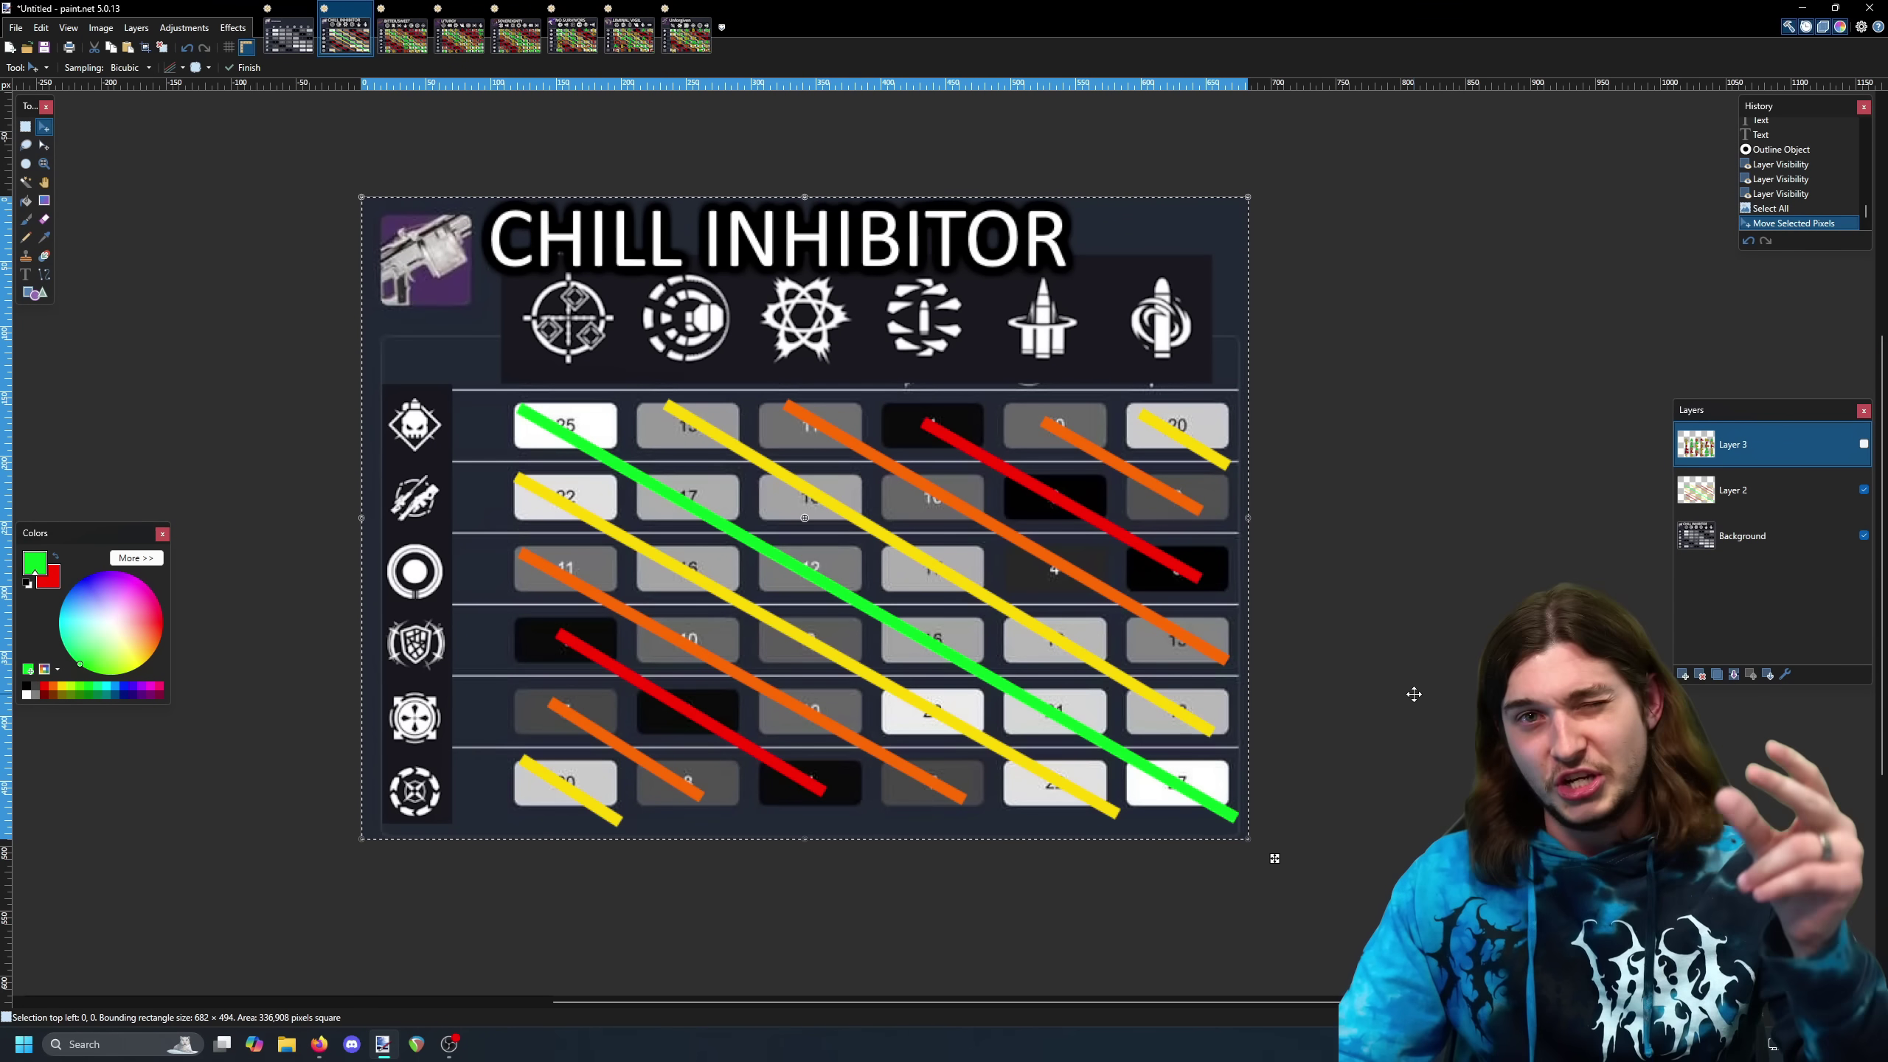
click(1864, 445)
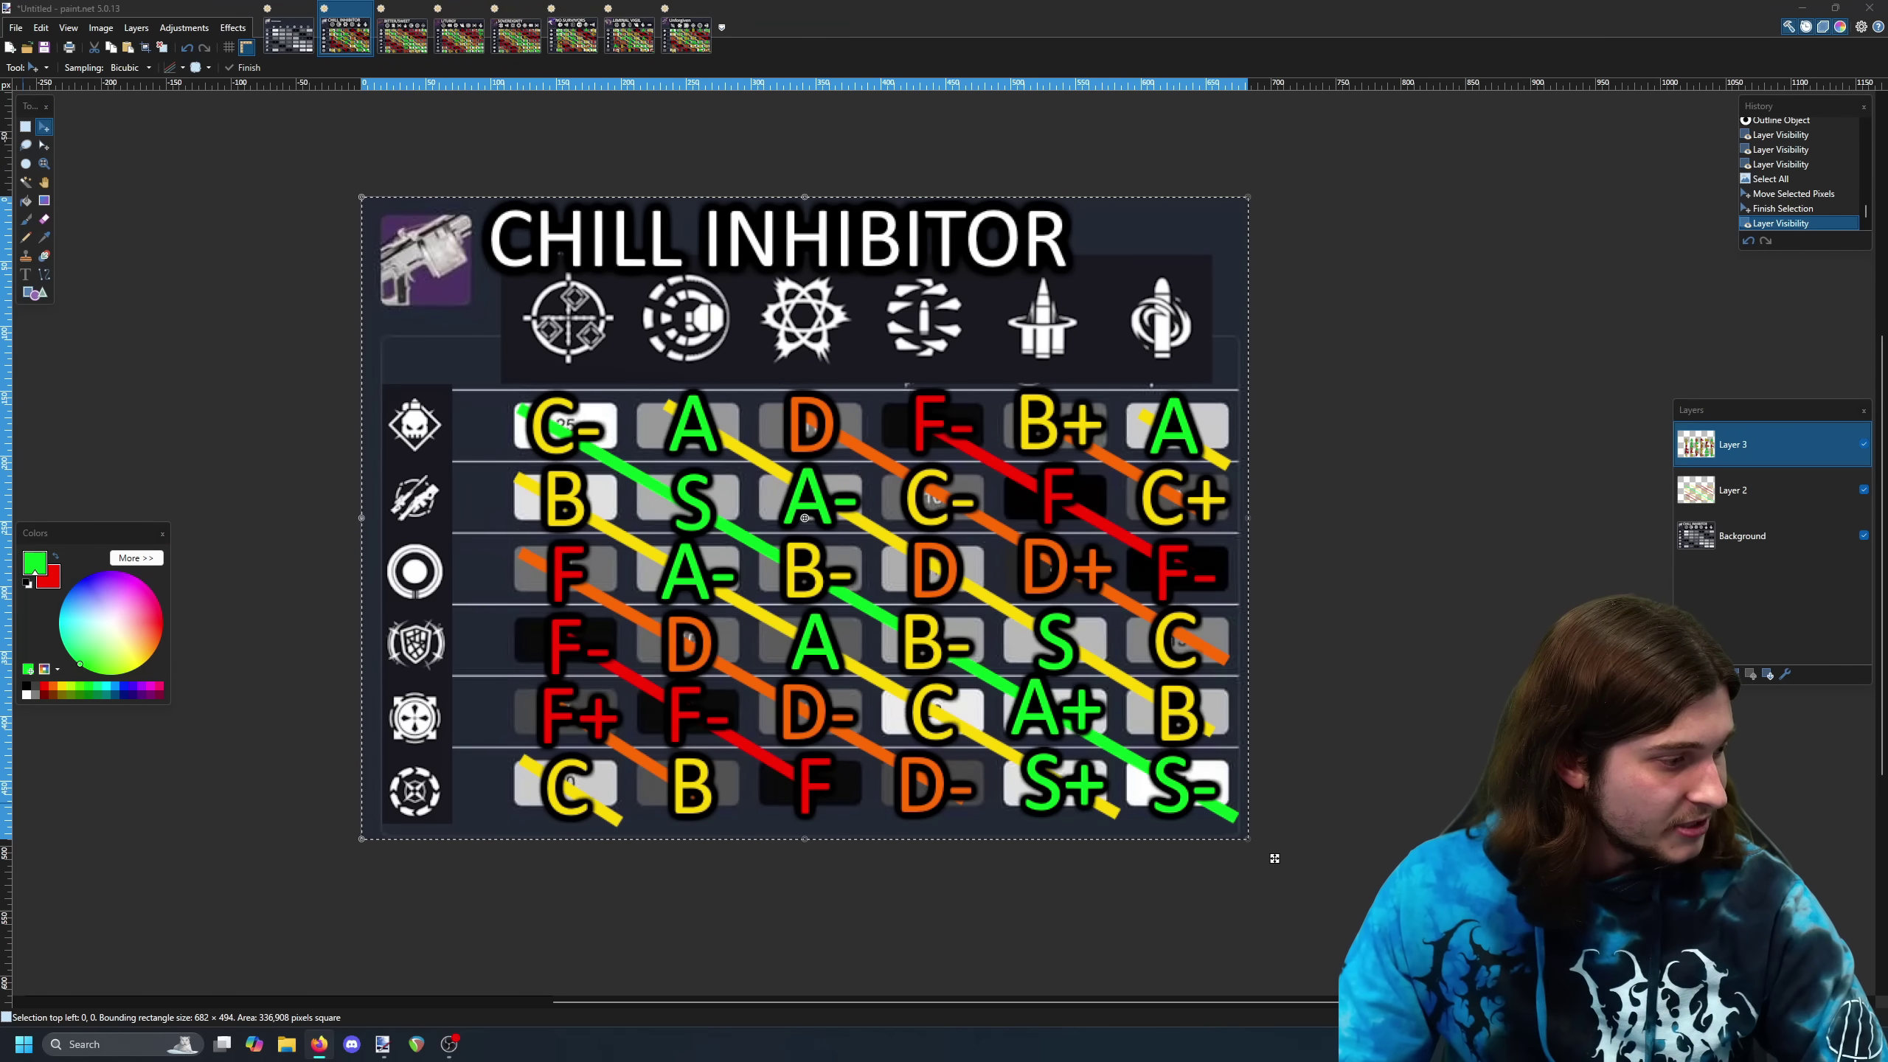
Switch to the weapon page in the browser and try the fourth and sixth third-column traits in the perk playground
key(alt+Tab)
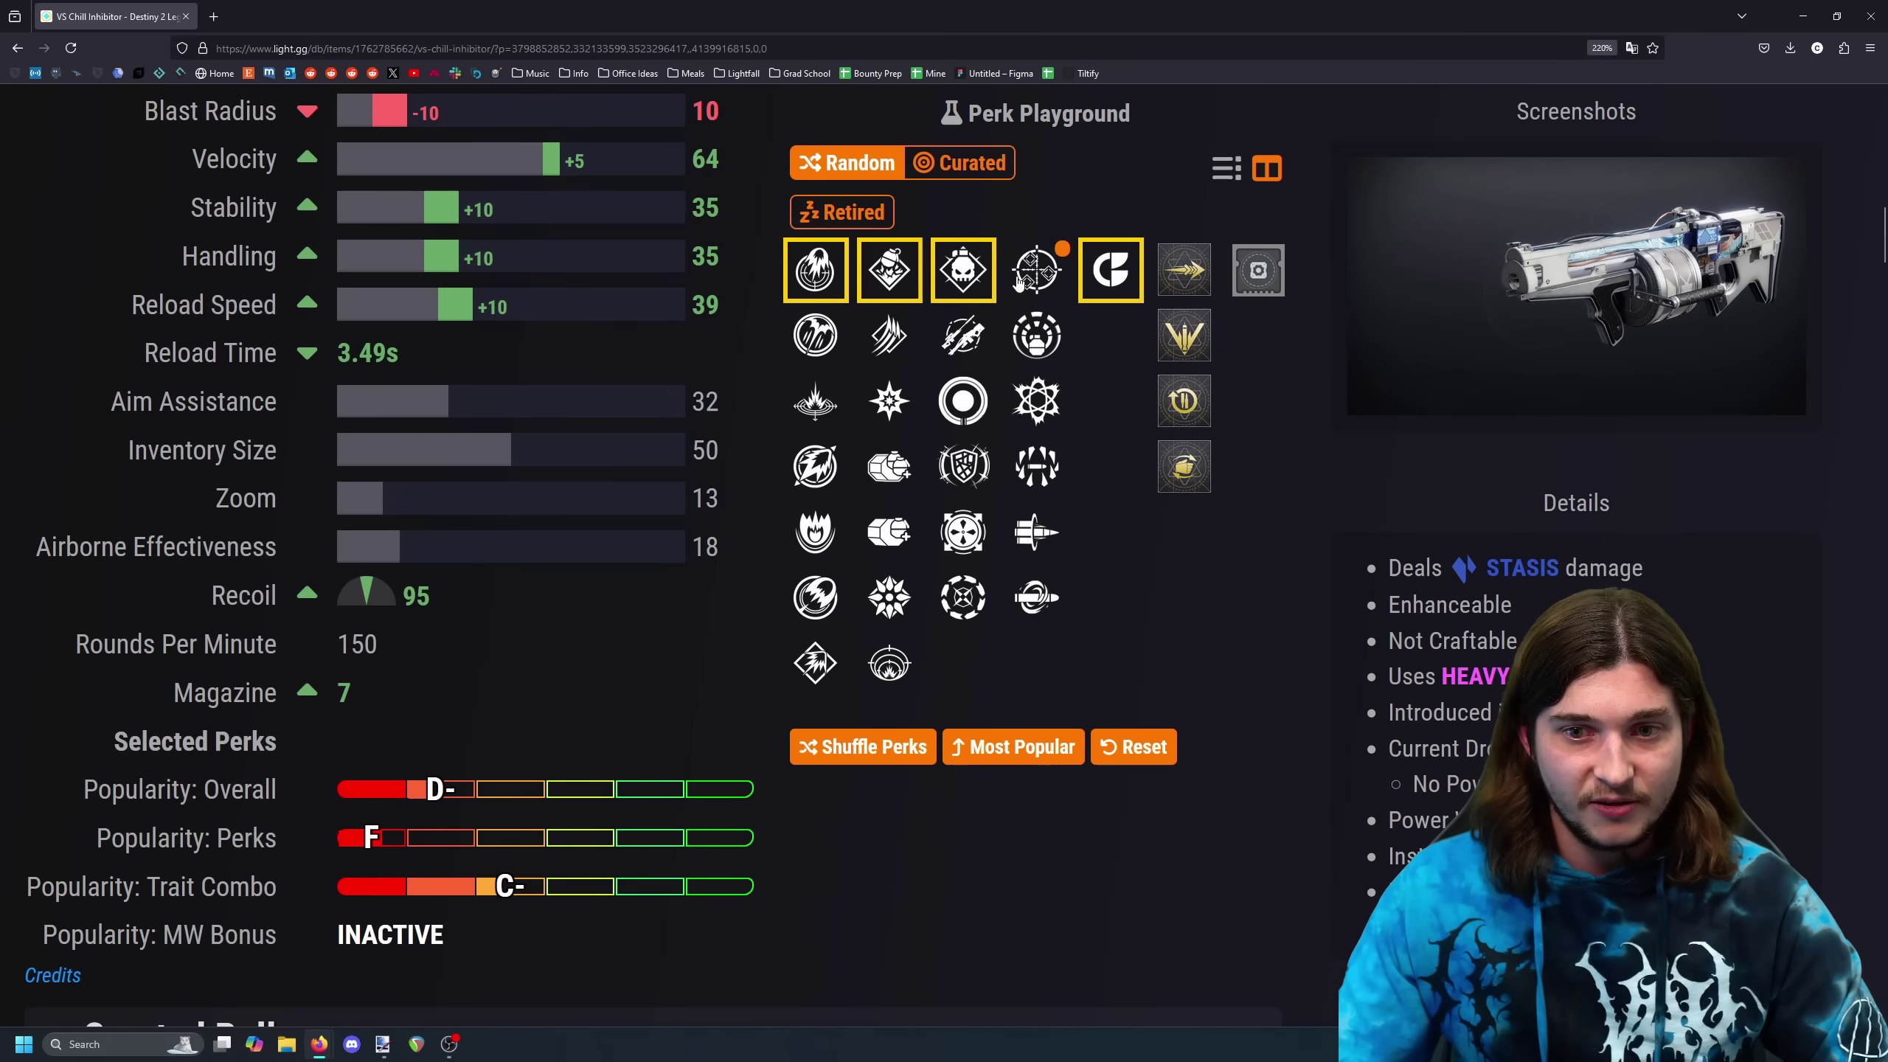
mouse_move(1035, 290)
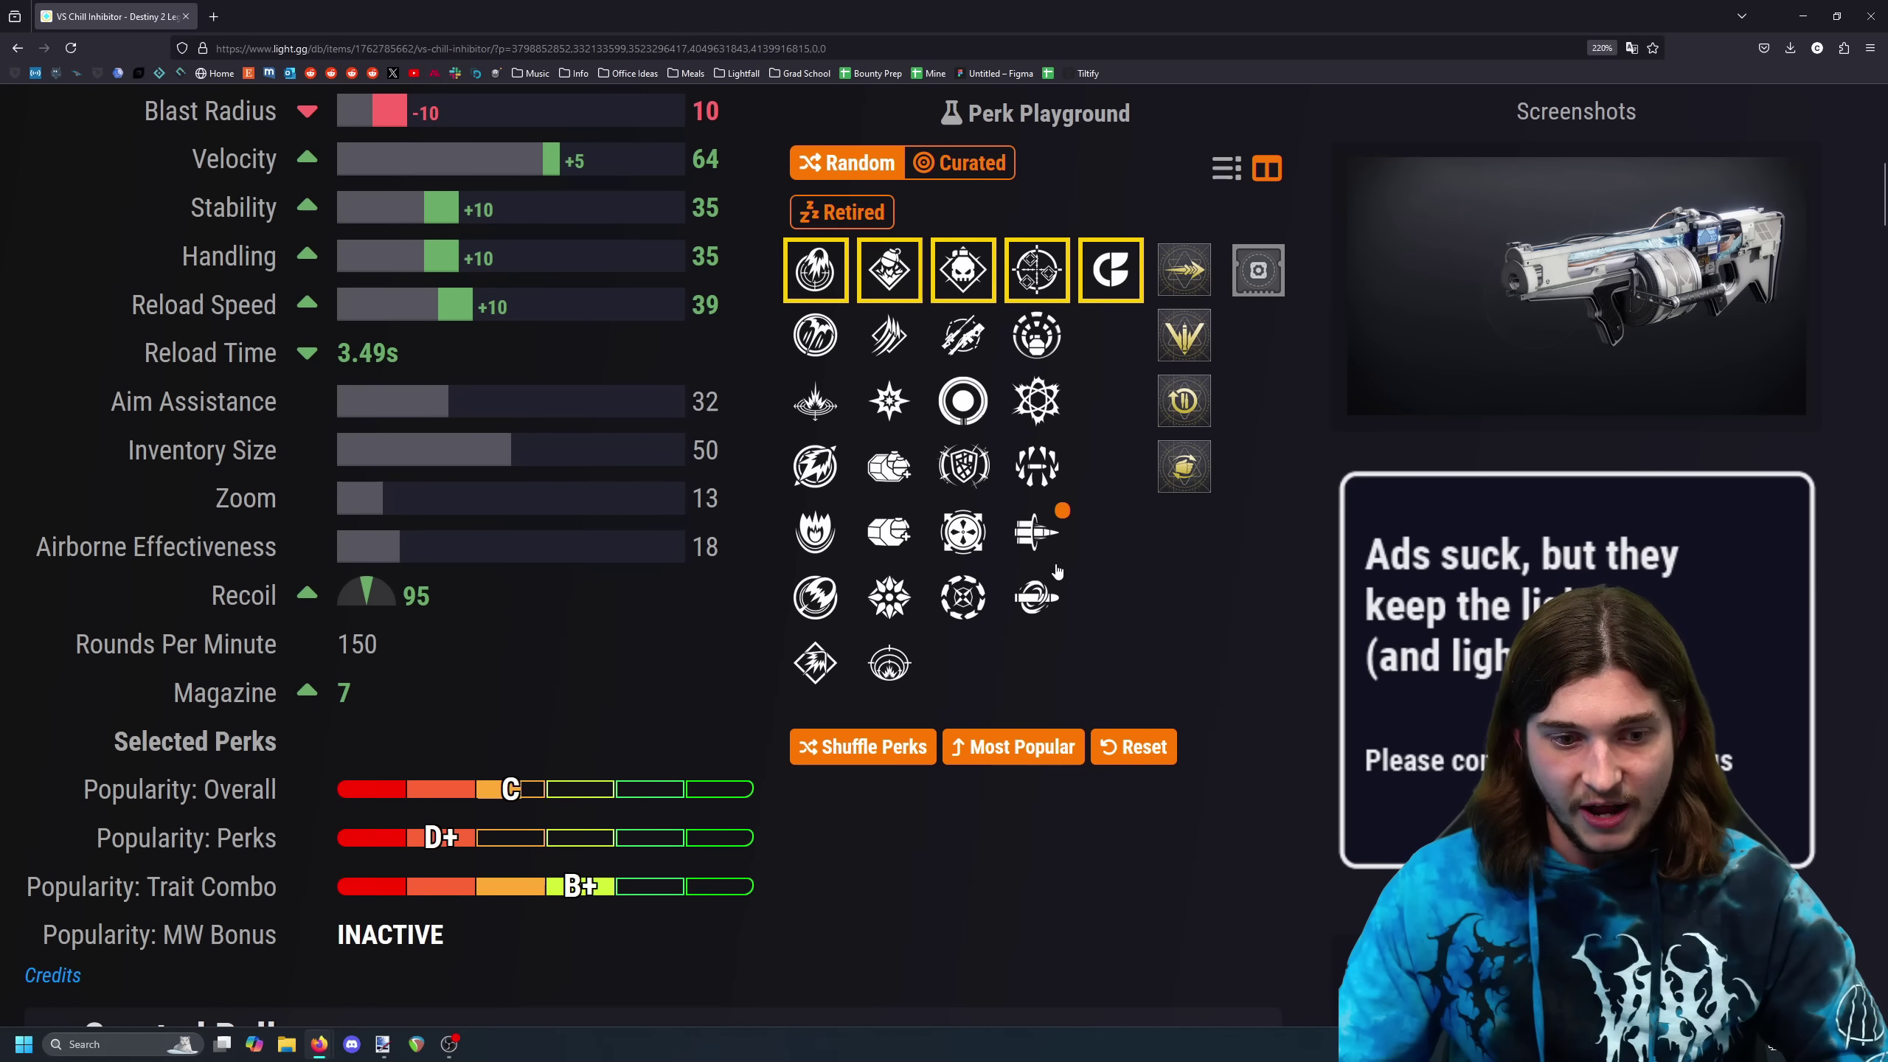
click(963, 464)
click(963, 597)
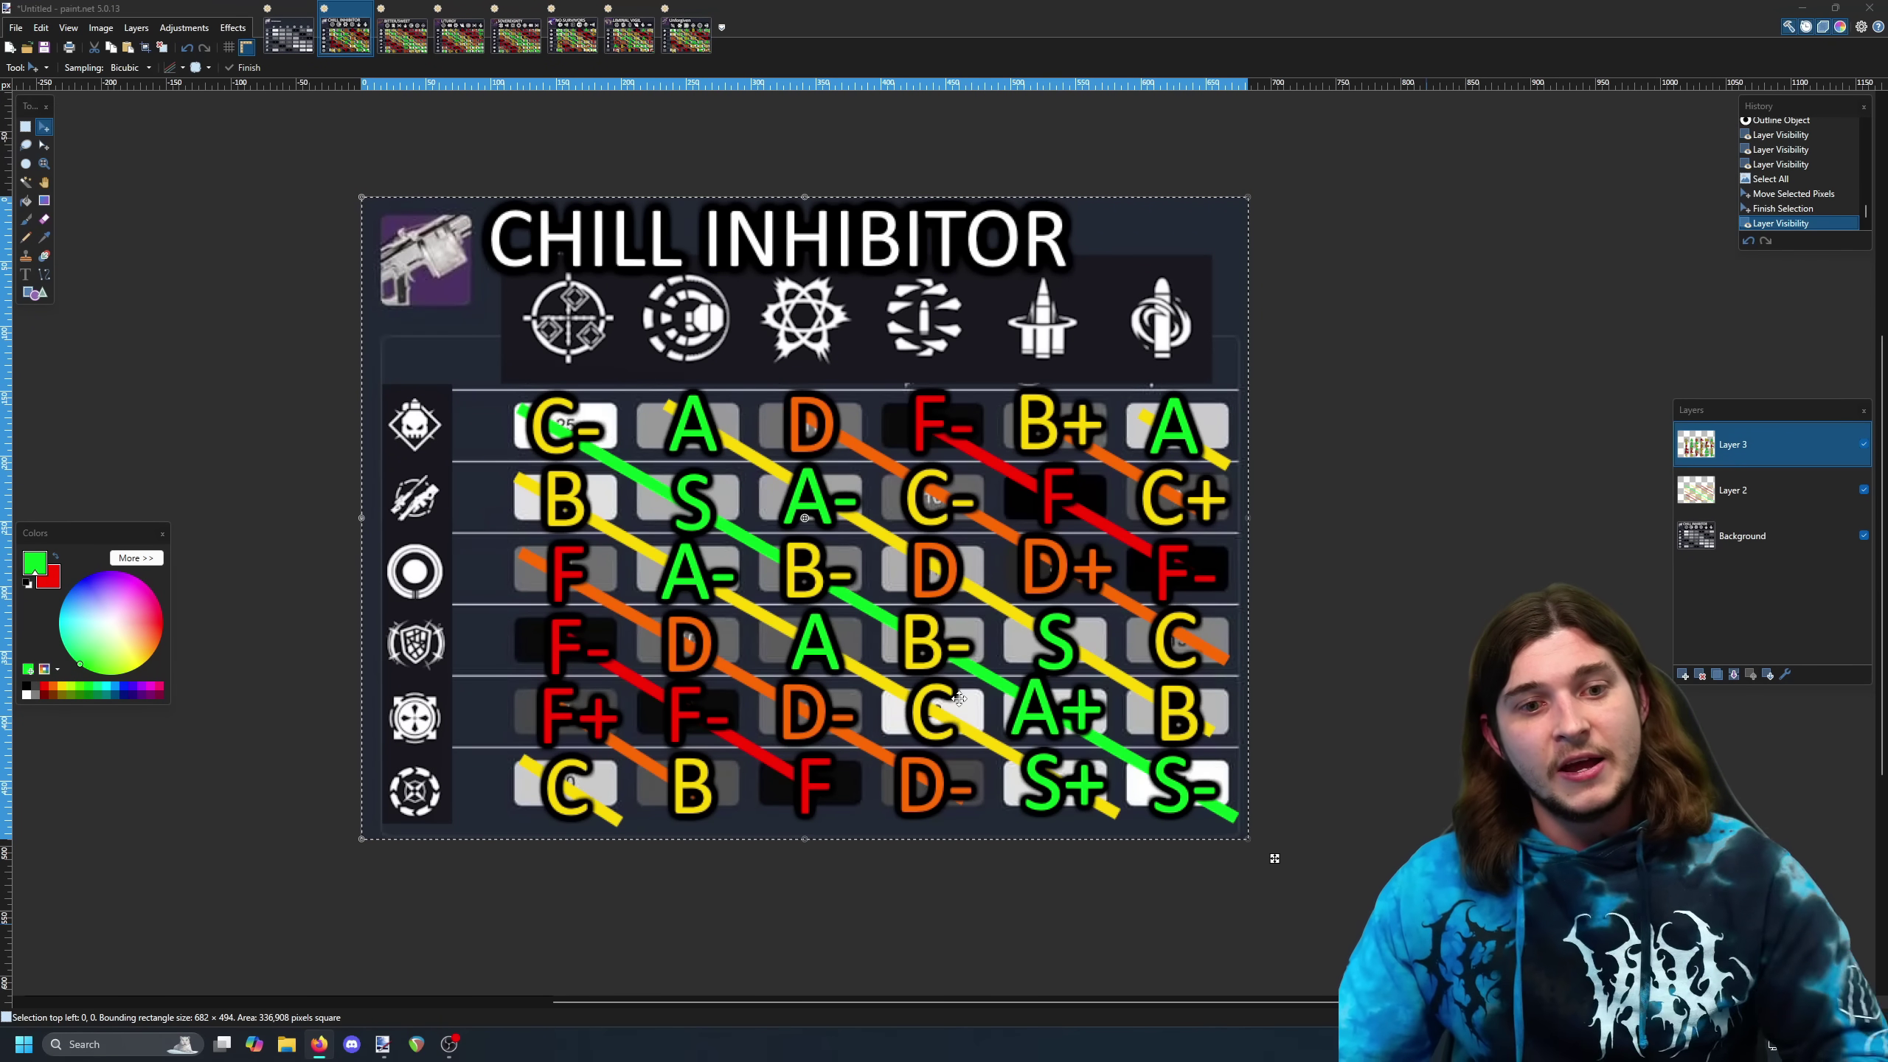
Compare the CHILL INHIBITOR diagonals with the letter grades by hiding Layer 3 and showing it again
scroll(690, 553, up, 1)
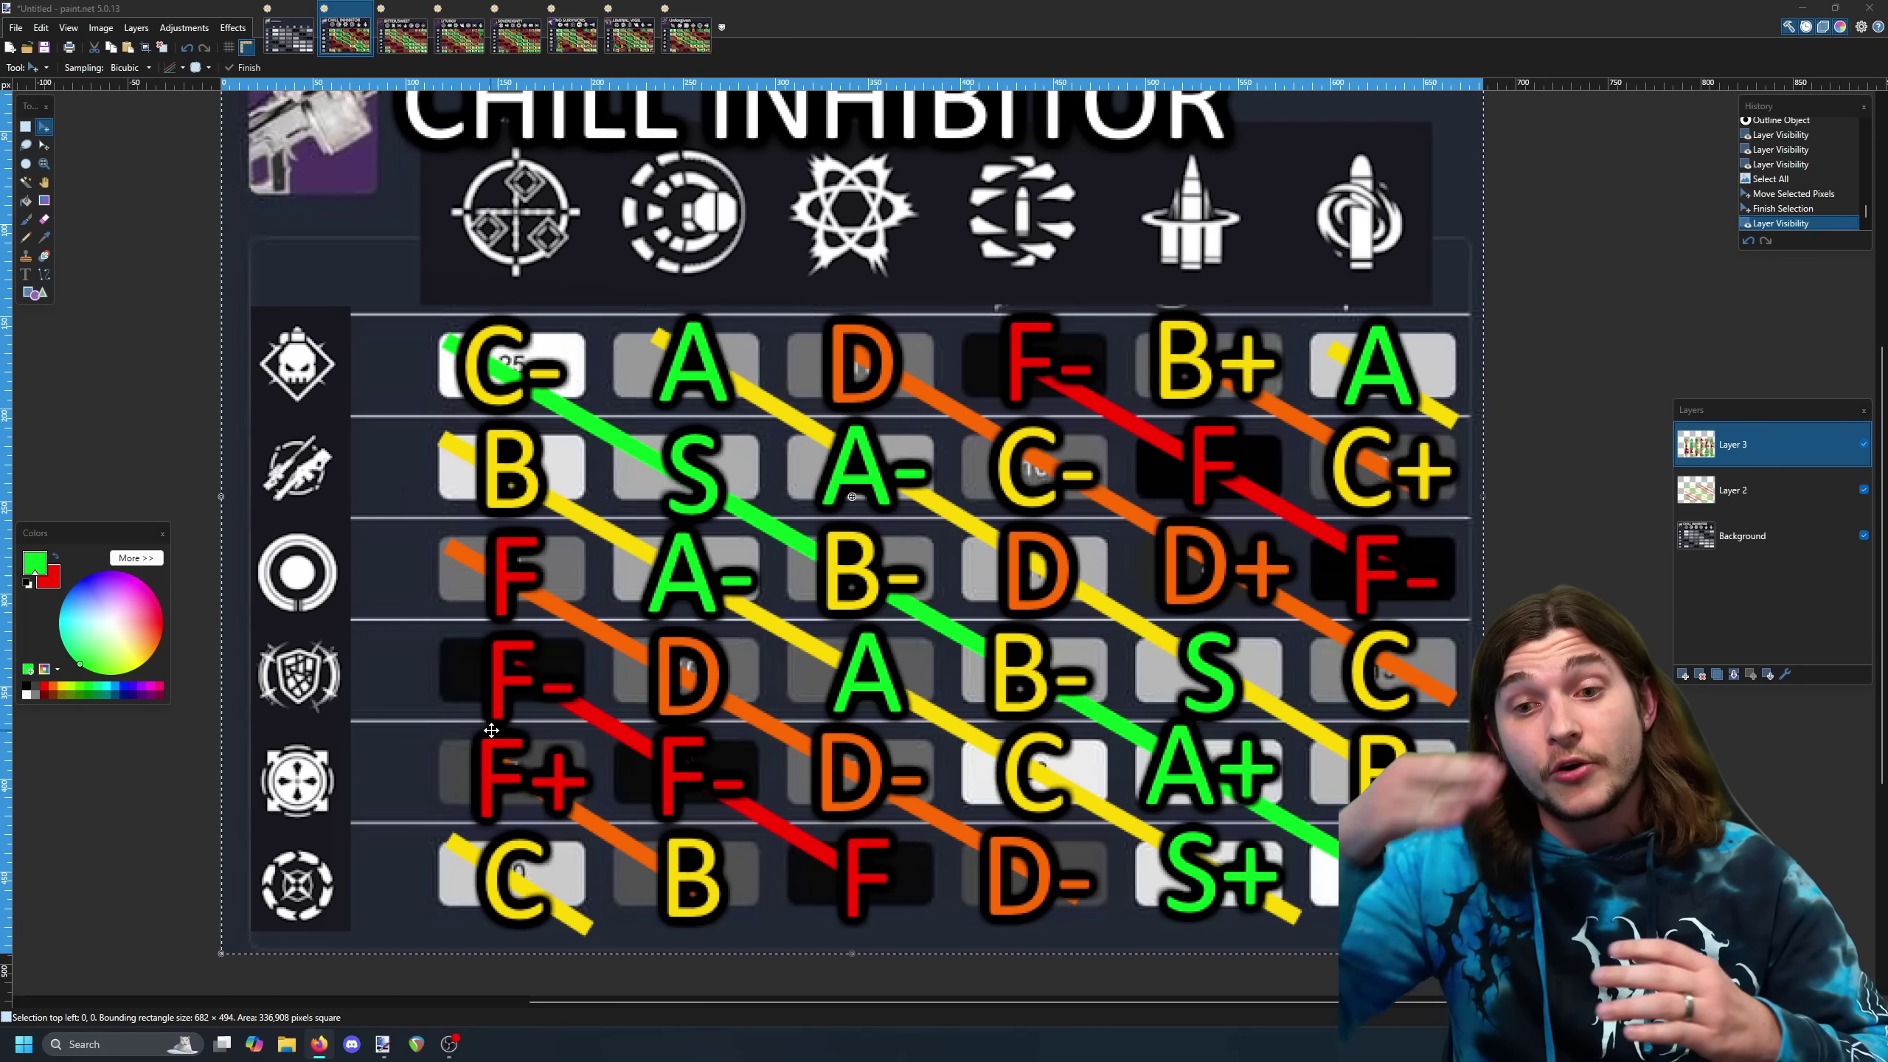
click(1731, 490)
click(1863, 444)
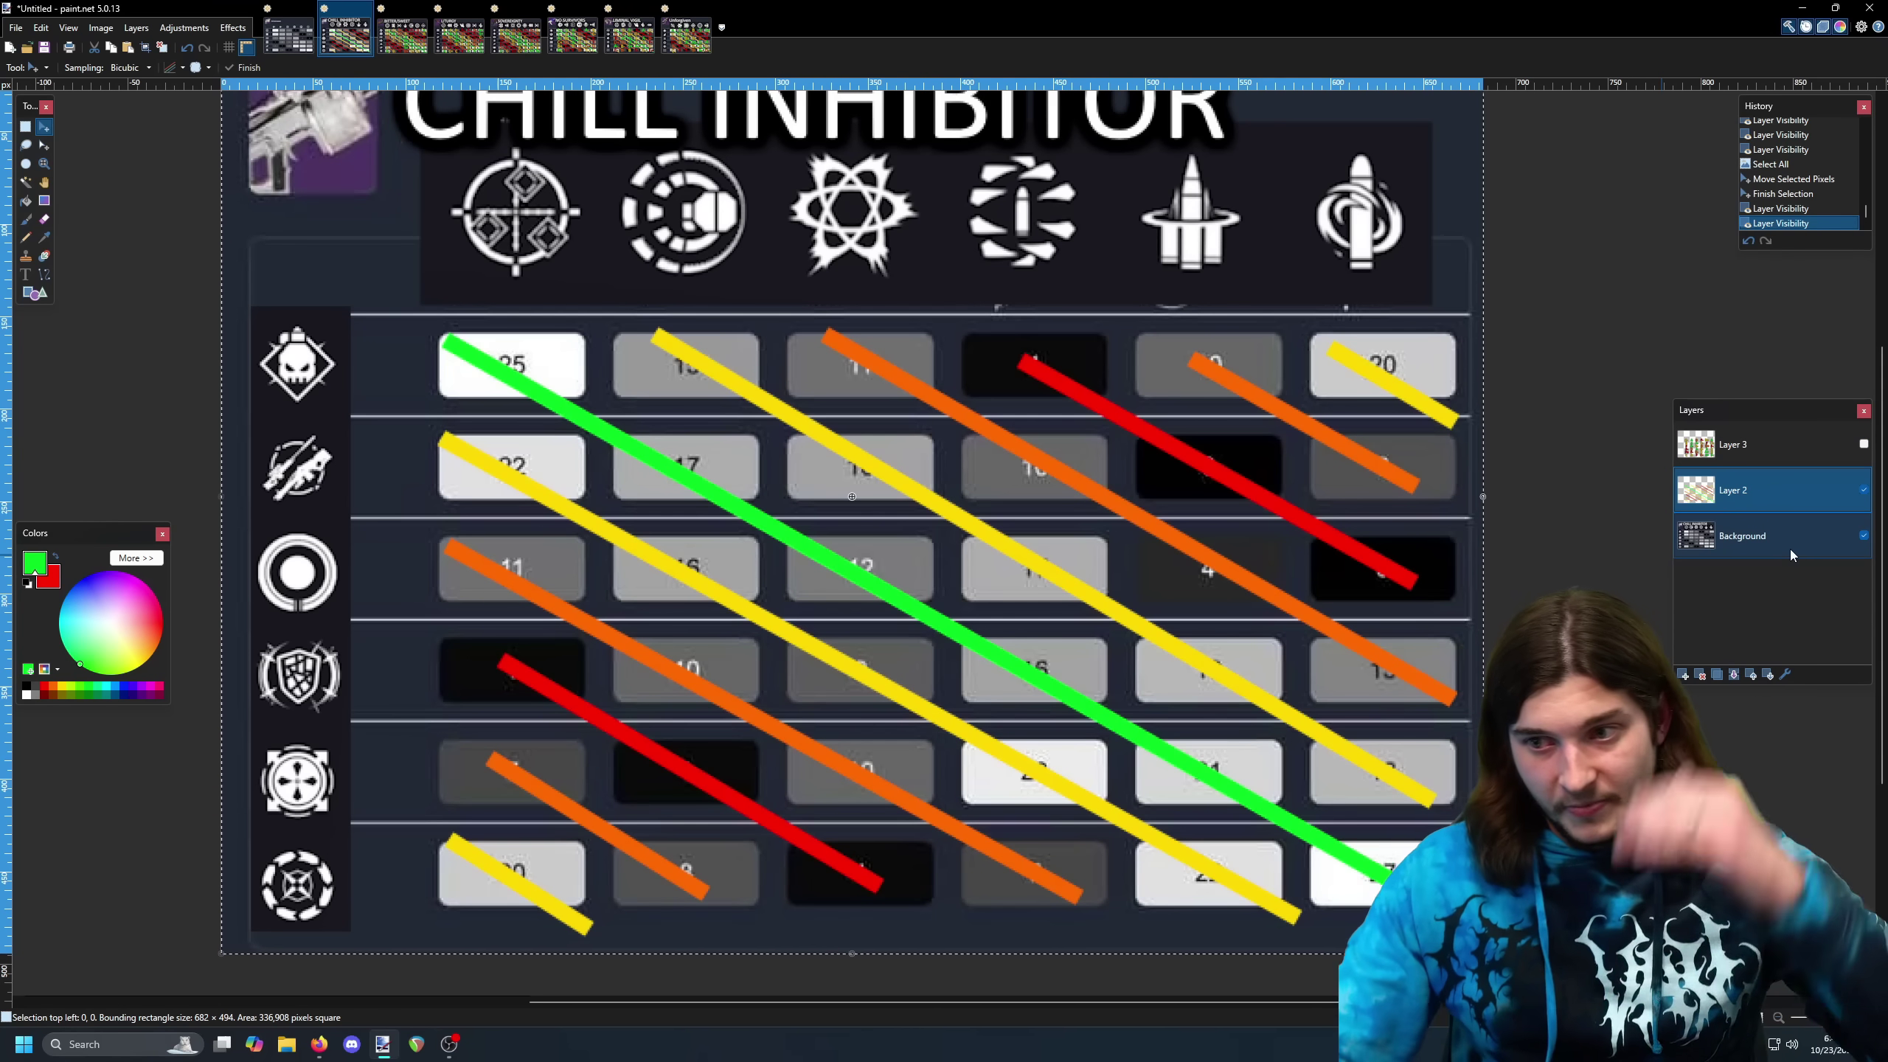
click(1863, 444)
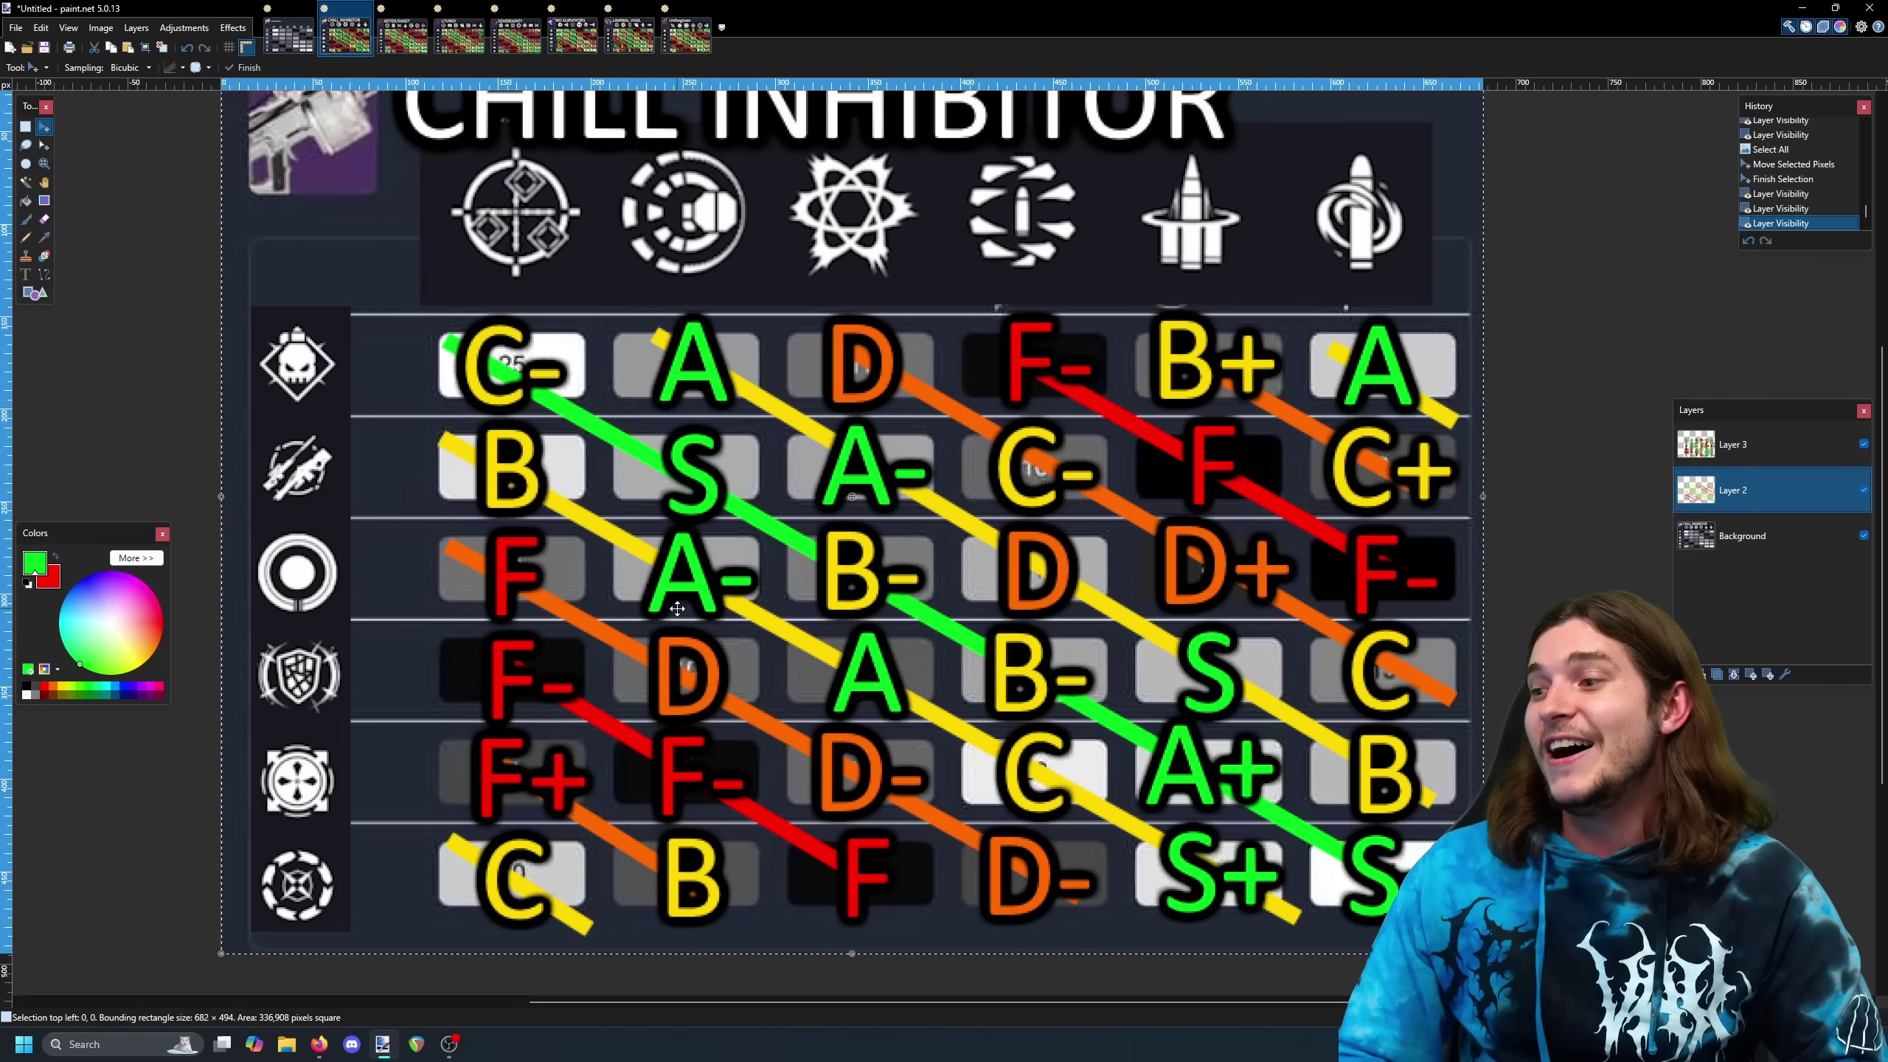
Open the BITTER/SWEET chart and examine its letter grades along the coloured diagonals
click(421, 45)
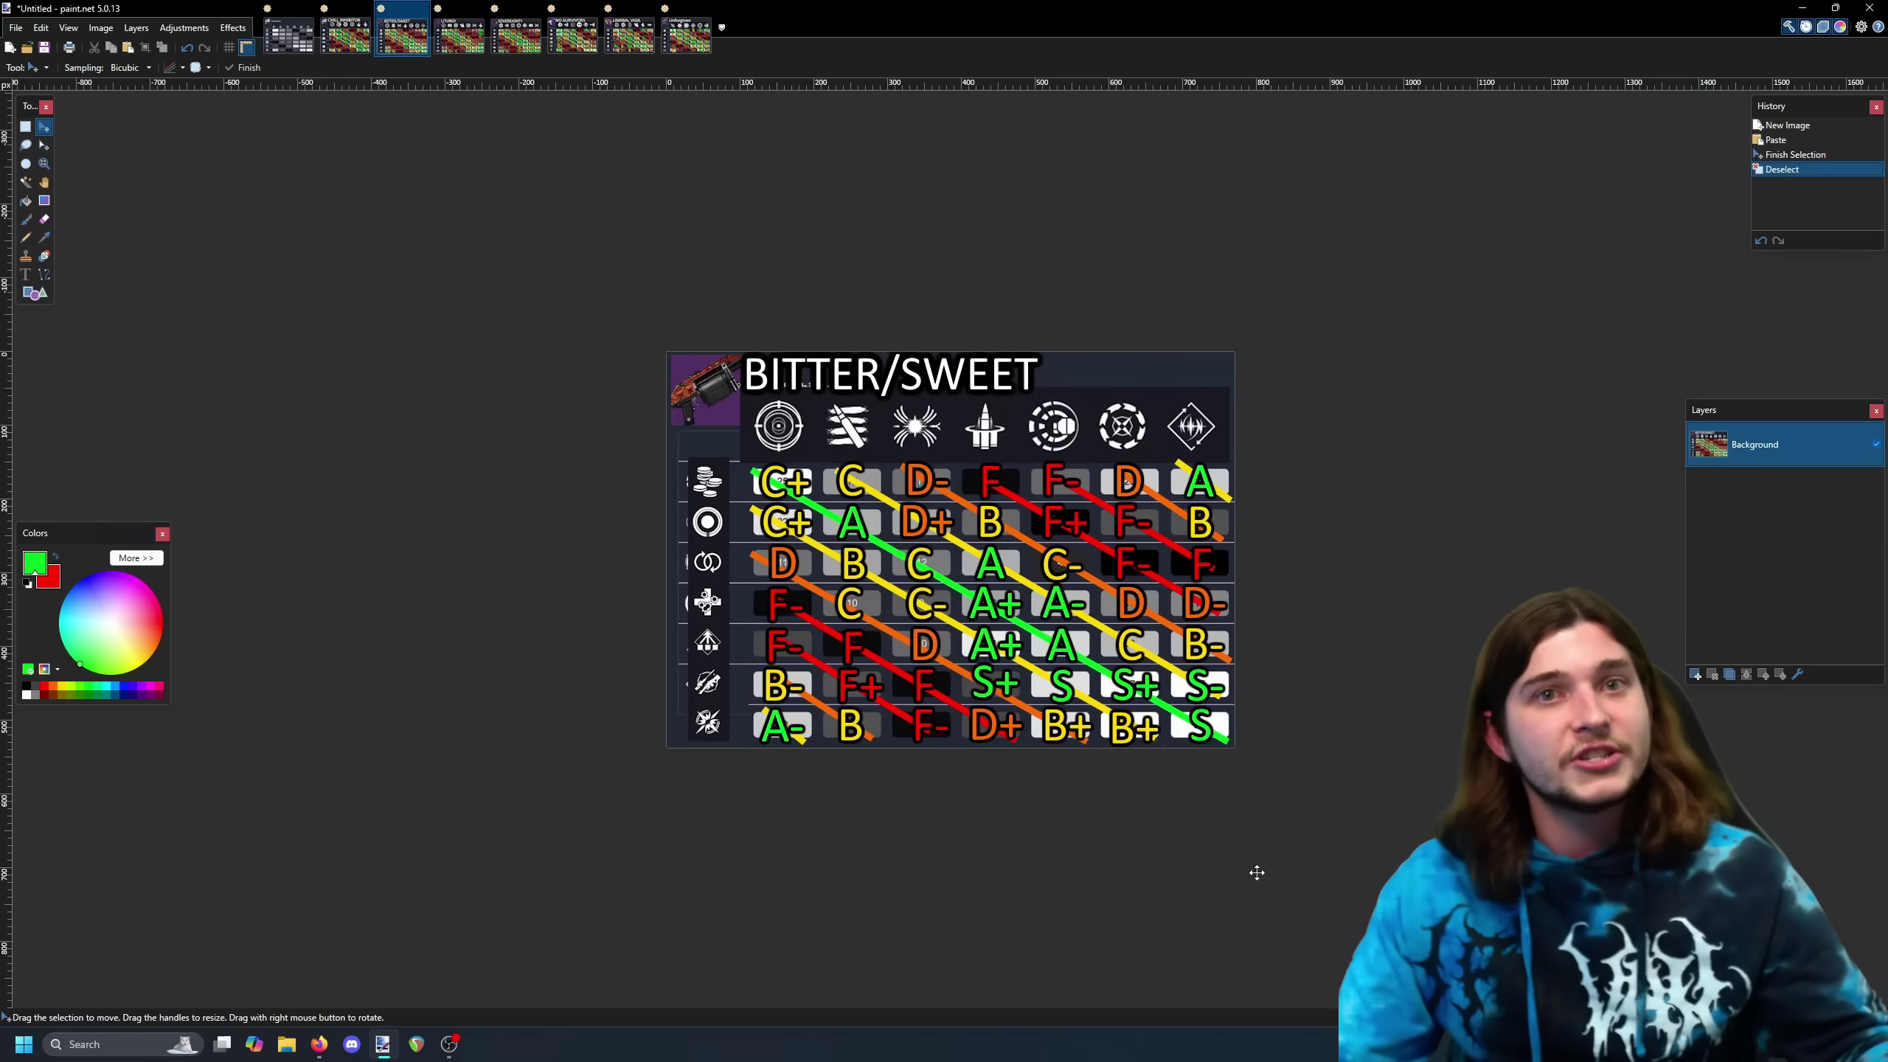
scroll(1237, 781, up, 4)
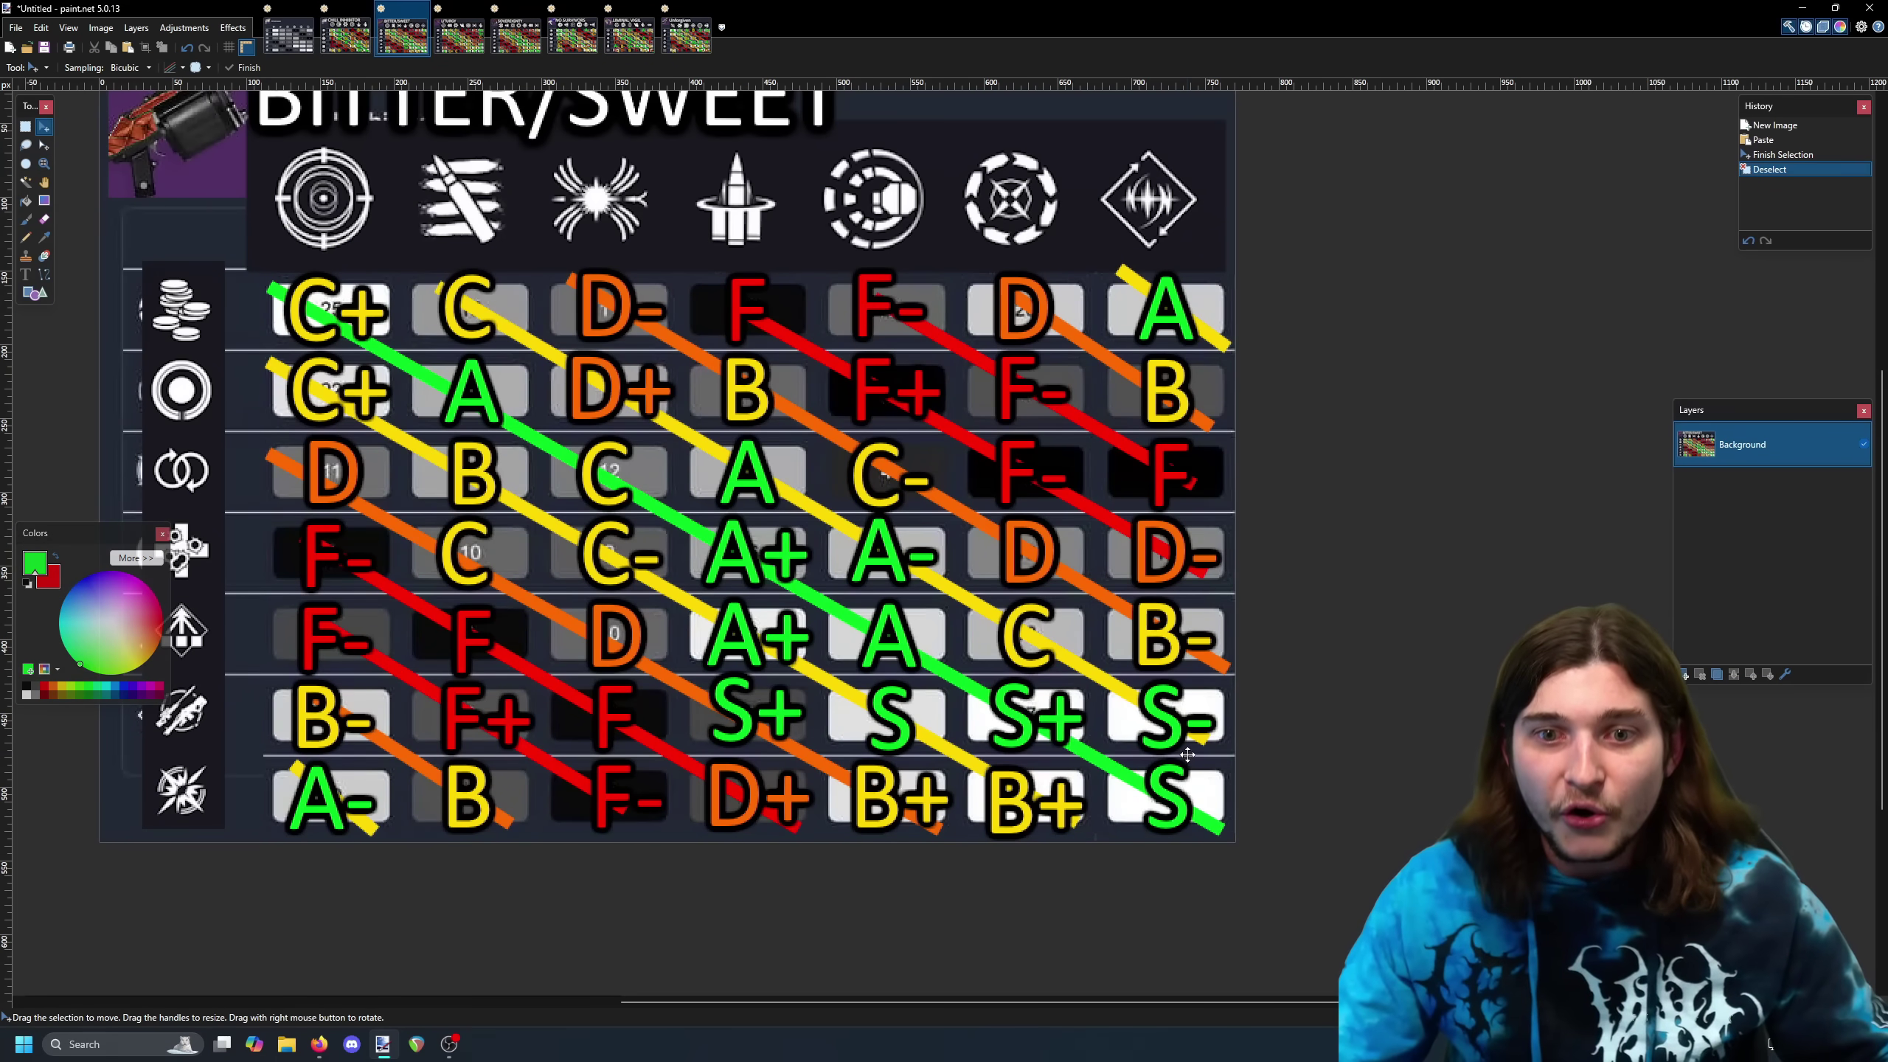
scroll(1219, 759, down, 1)
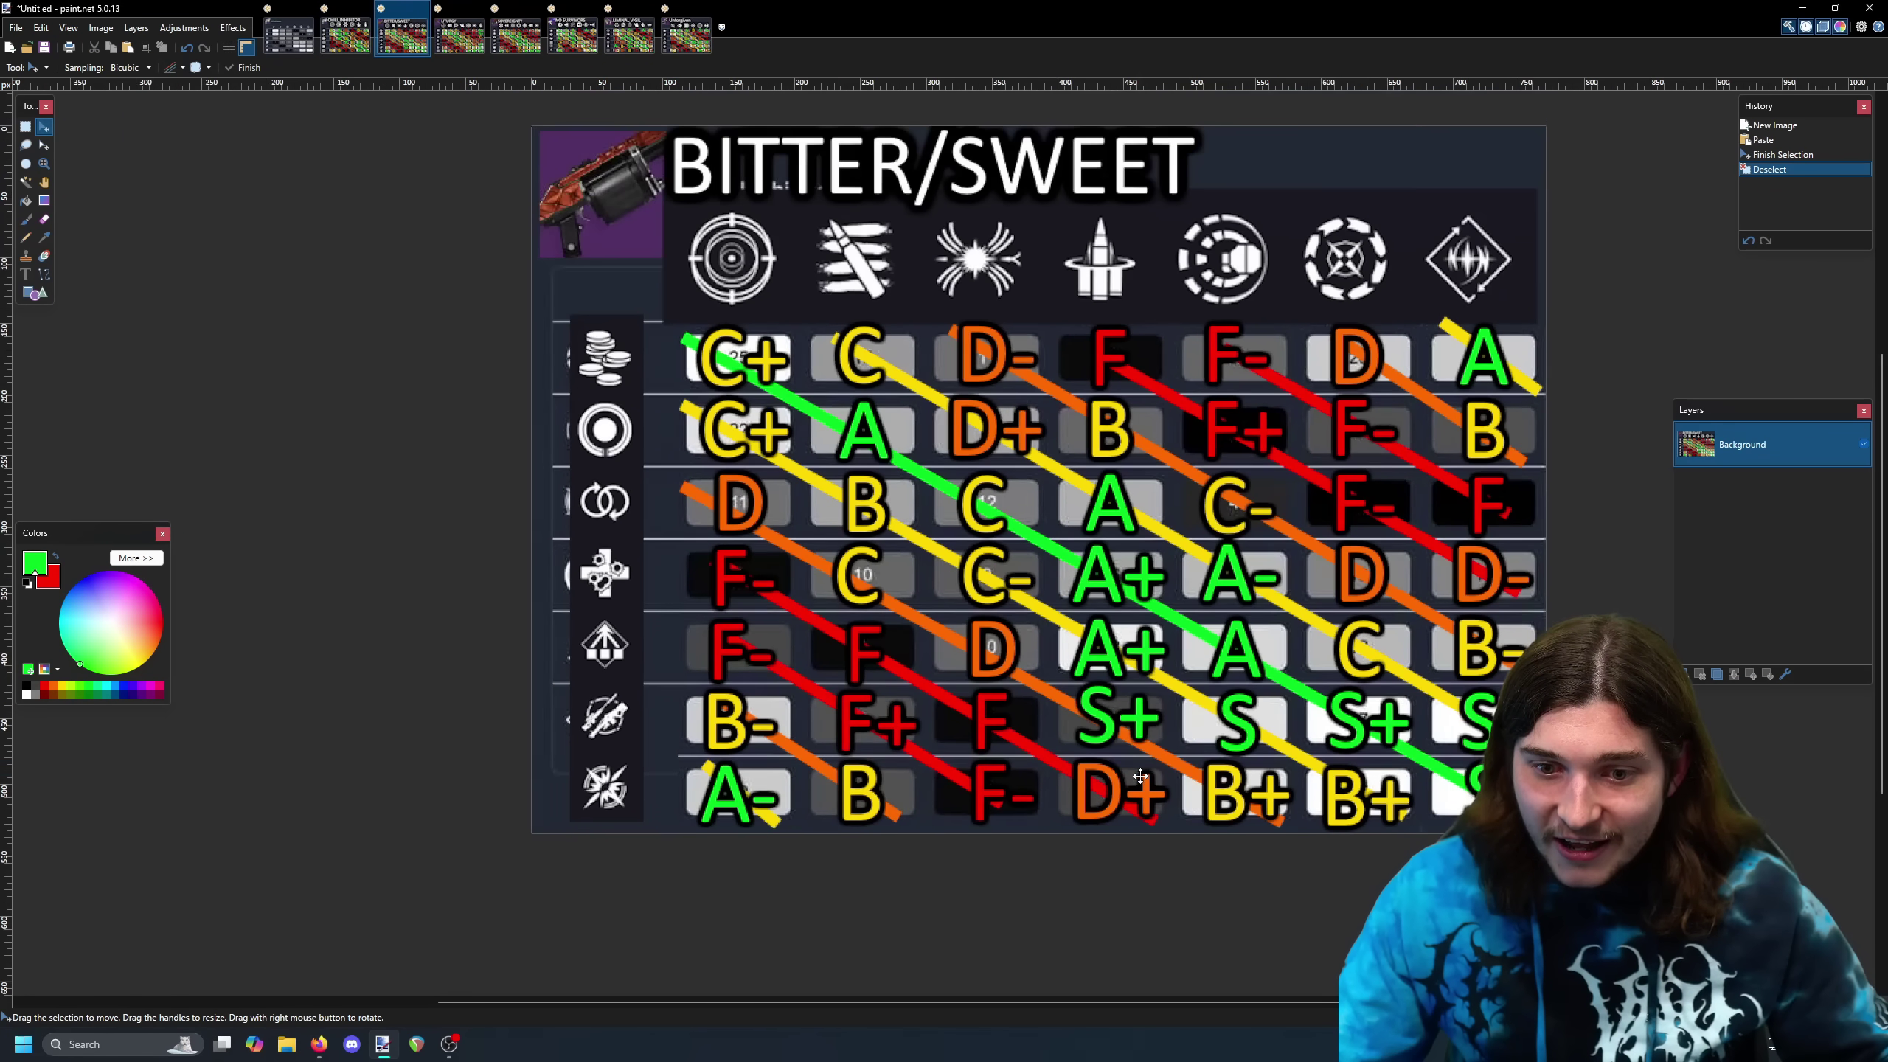
scroll(1137, 774, up, 1)
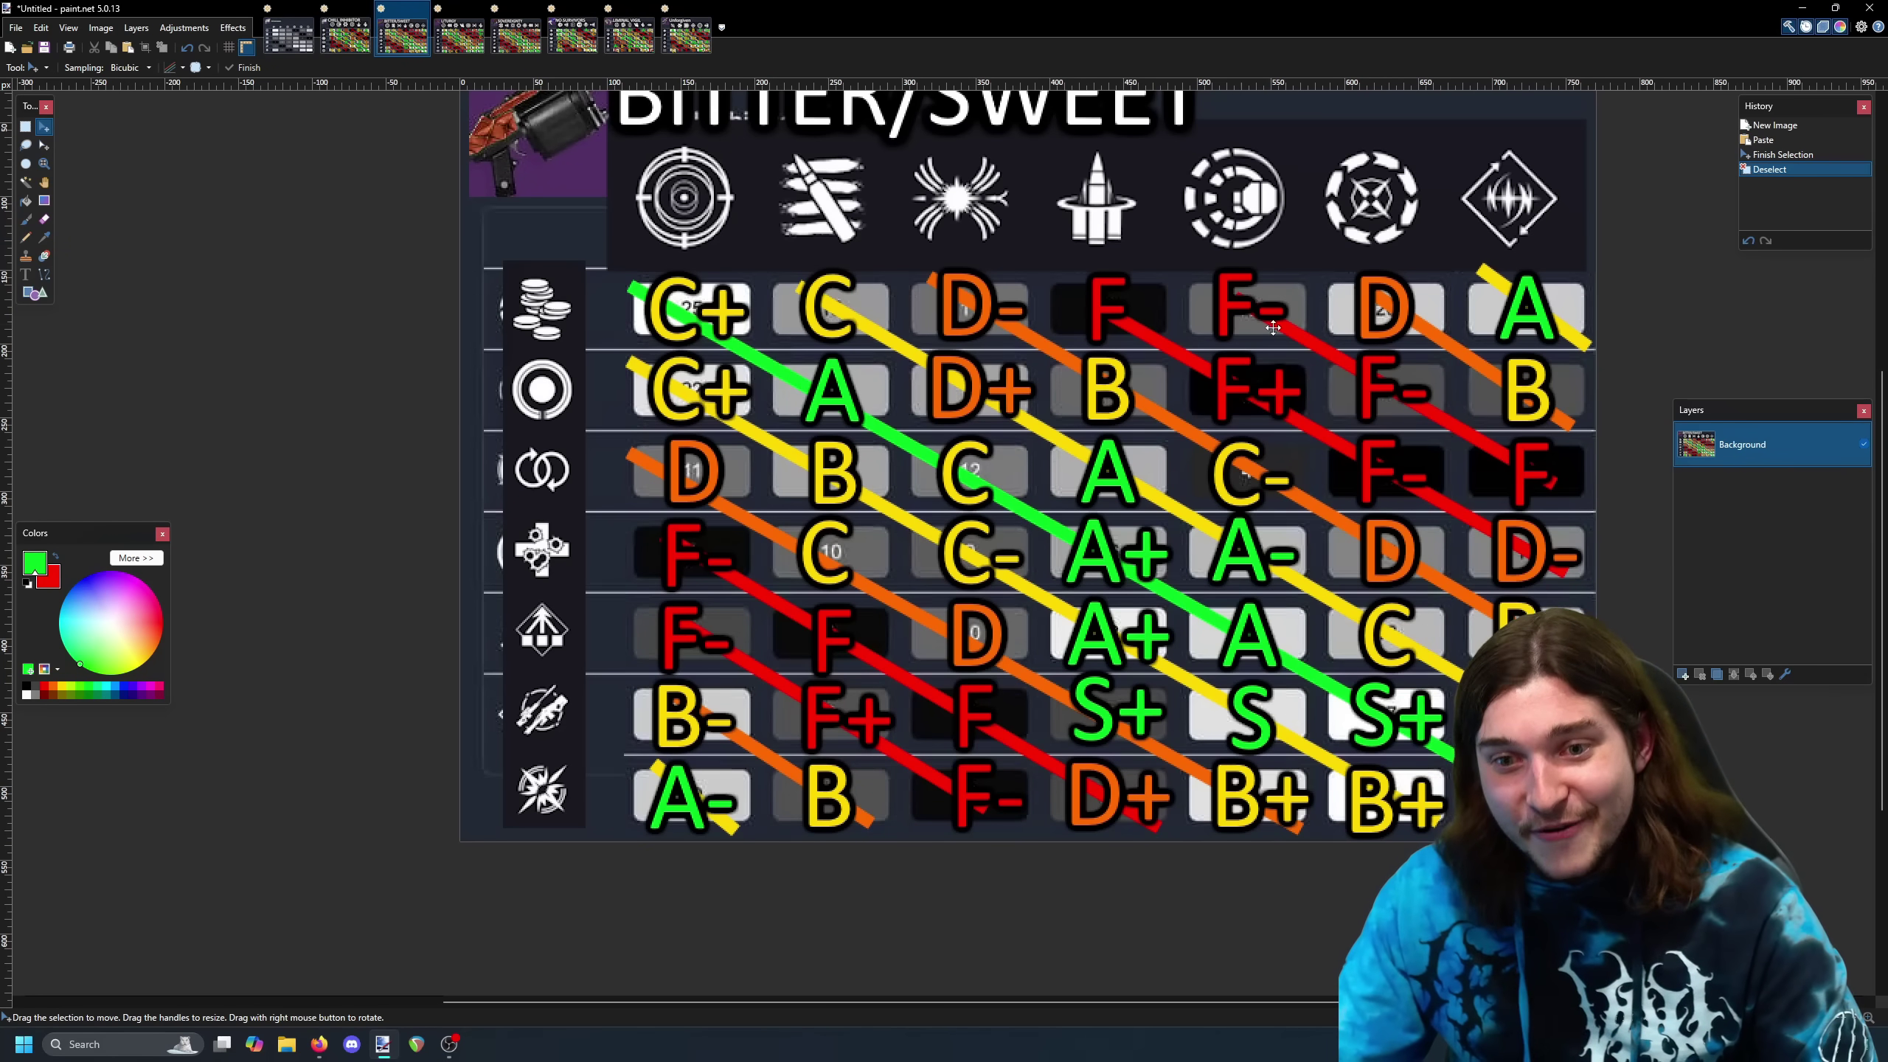
scroll(1530, 480, up, 2)
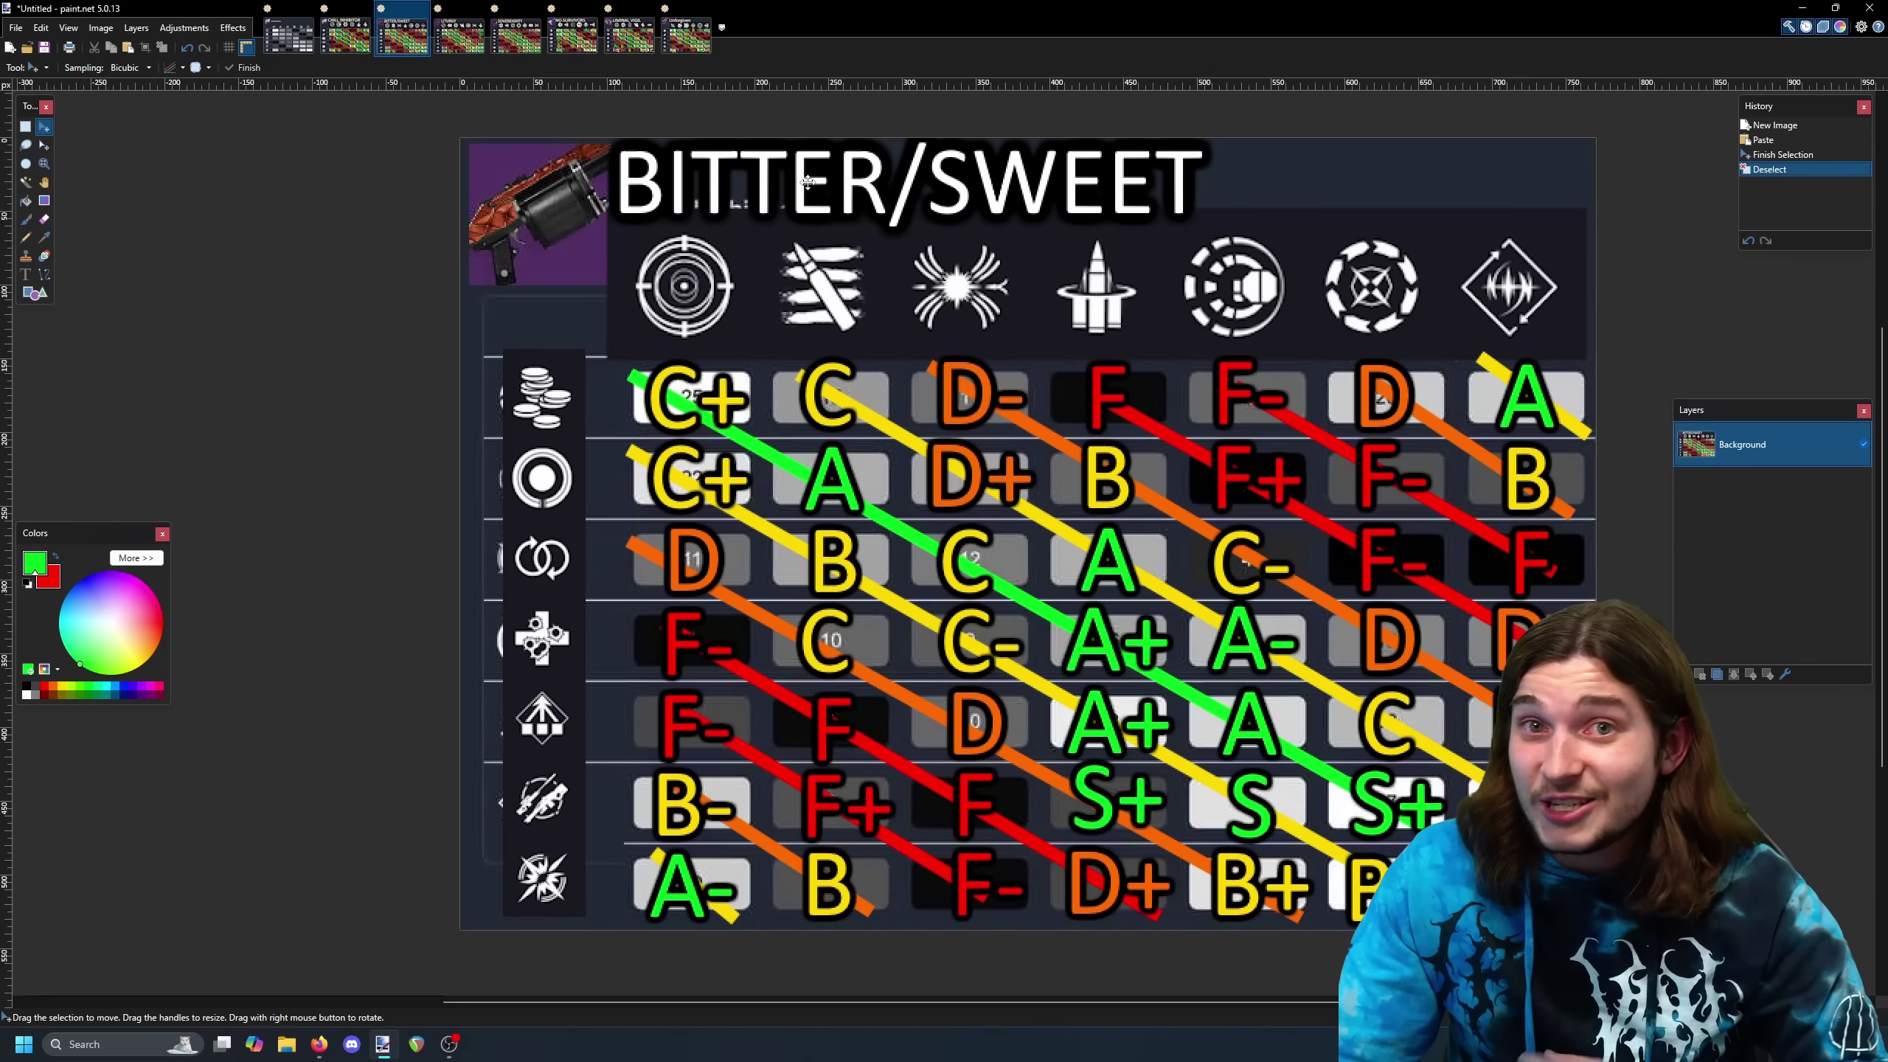
View the LITURGY, SOVEREIGNTY and NO SURVIVORS charts in turn to compare their letter grades with the diagonals
click(460, 34)
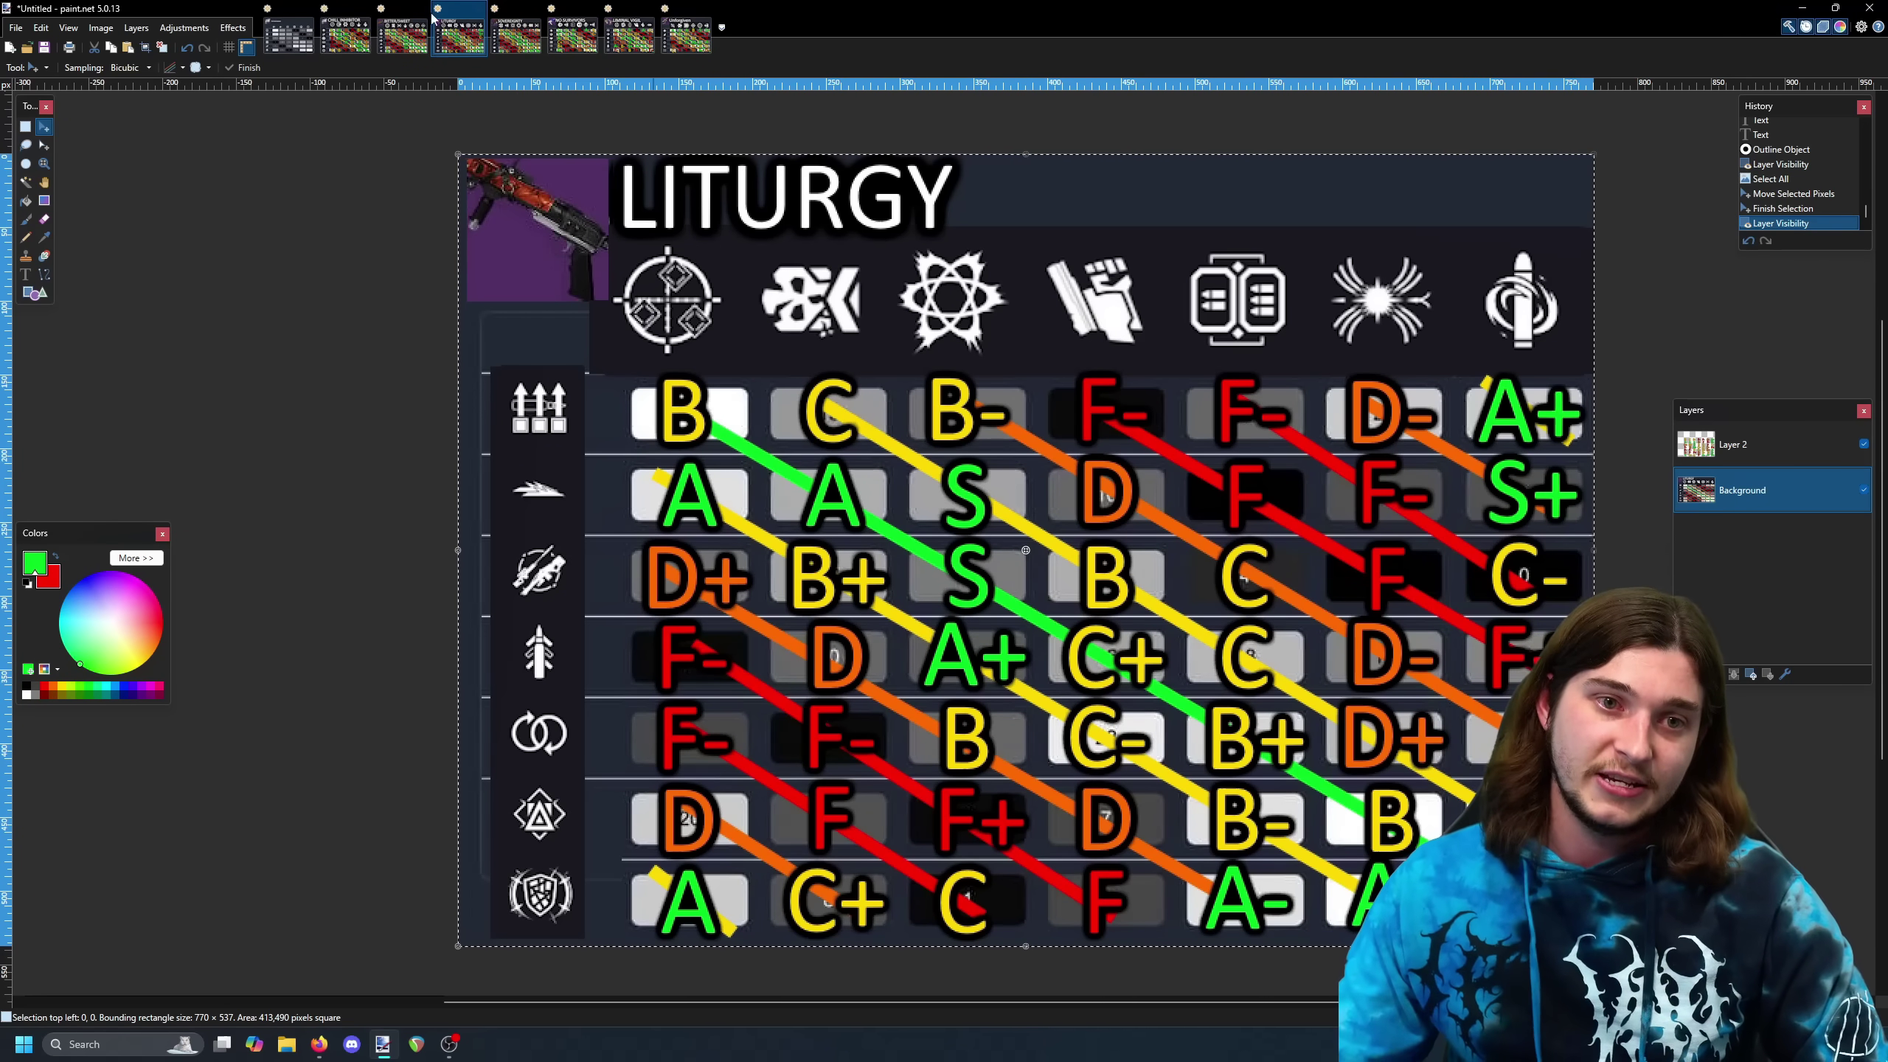
click(522, 34)
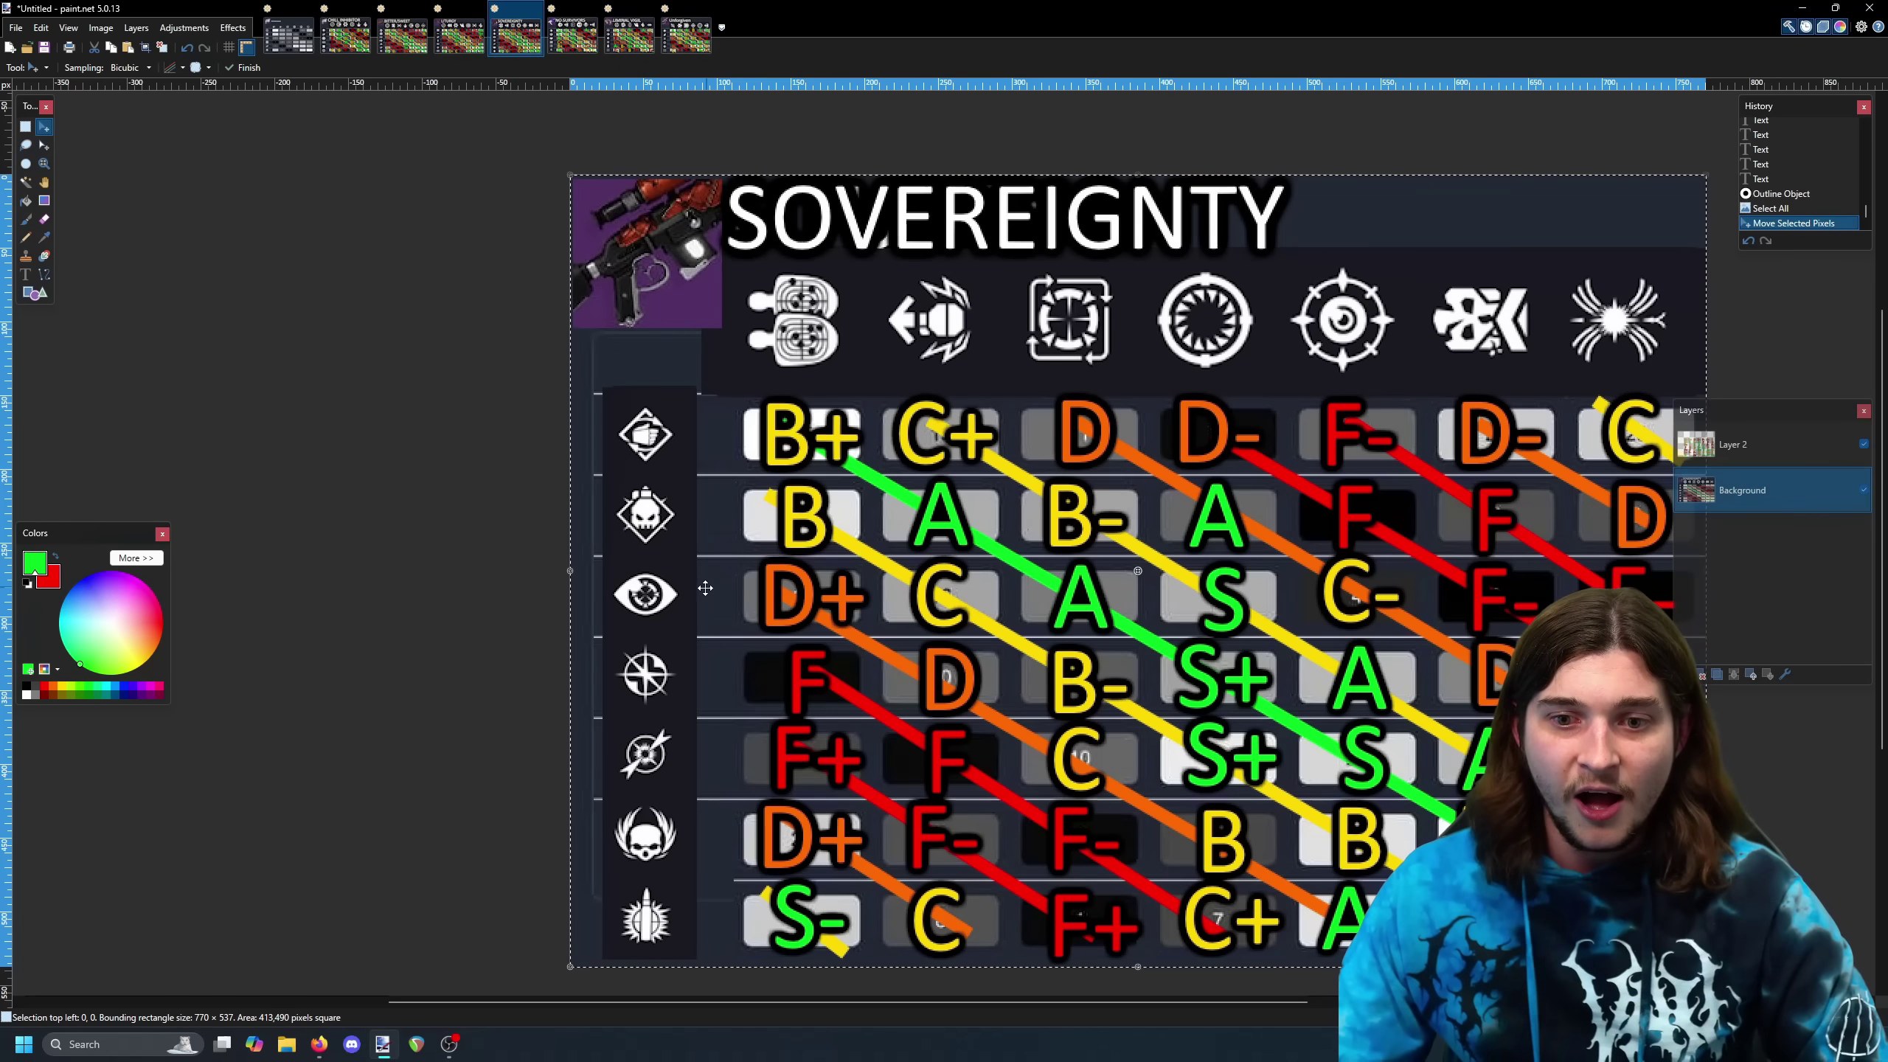
scroll(497, 588, down, 1)
scroll(497, 588, right, 3)
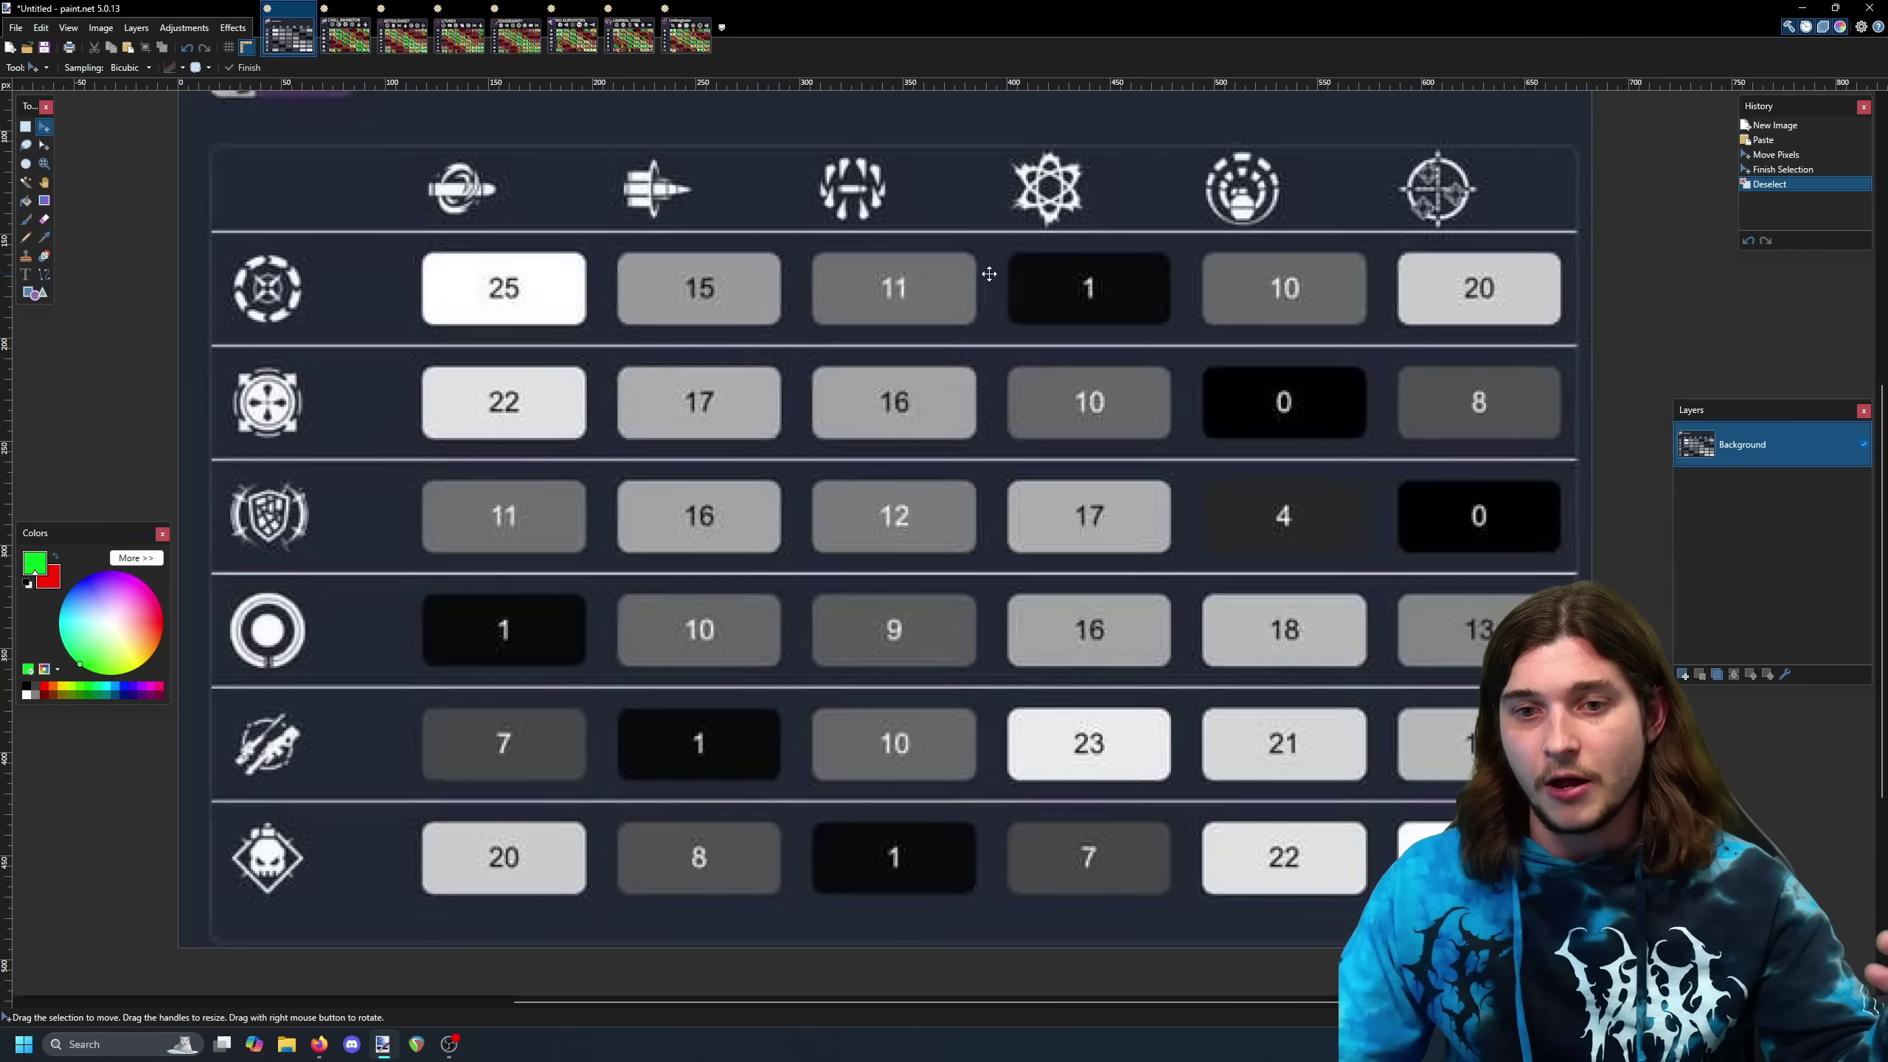
click(573, 37)
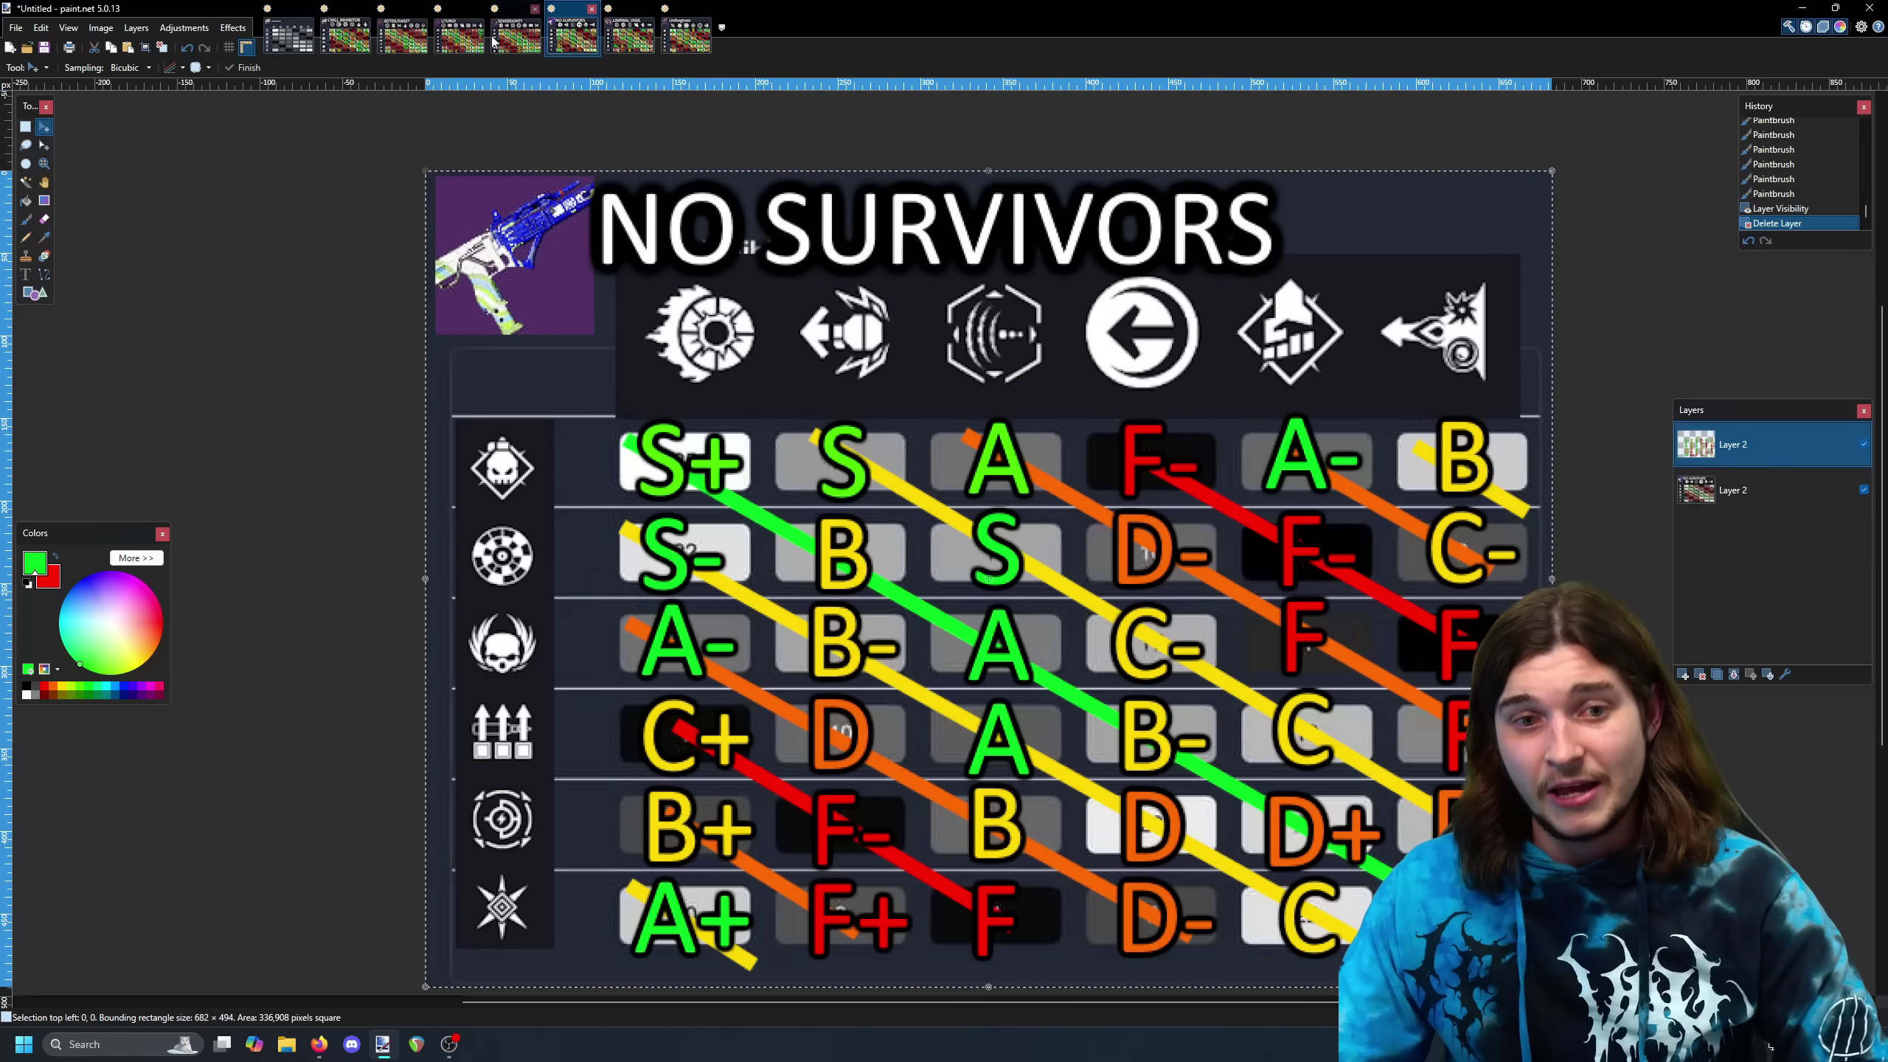
Revisit the LITURGY, SOVEREIGNTY and NO SURVIVORS charts in turn, comparing their letter grades along the coloured diagonals
click(466, 42)
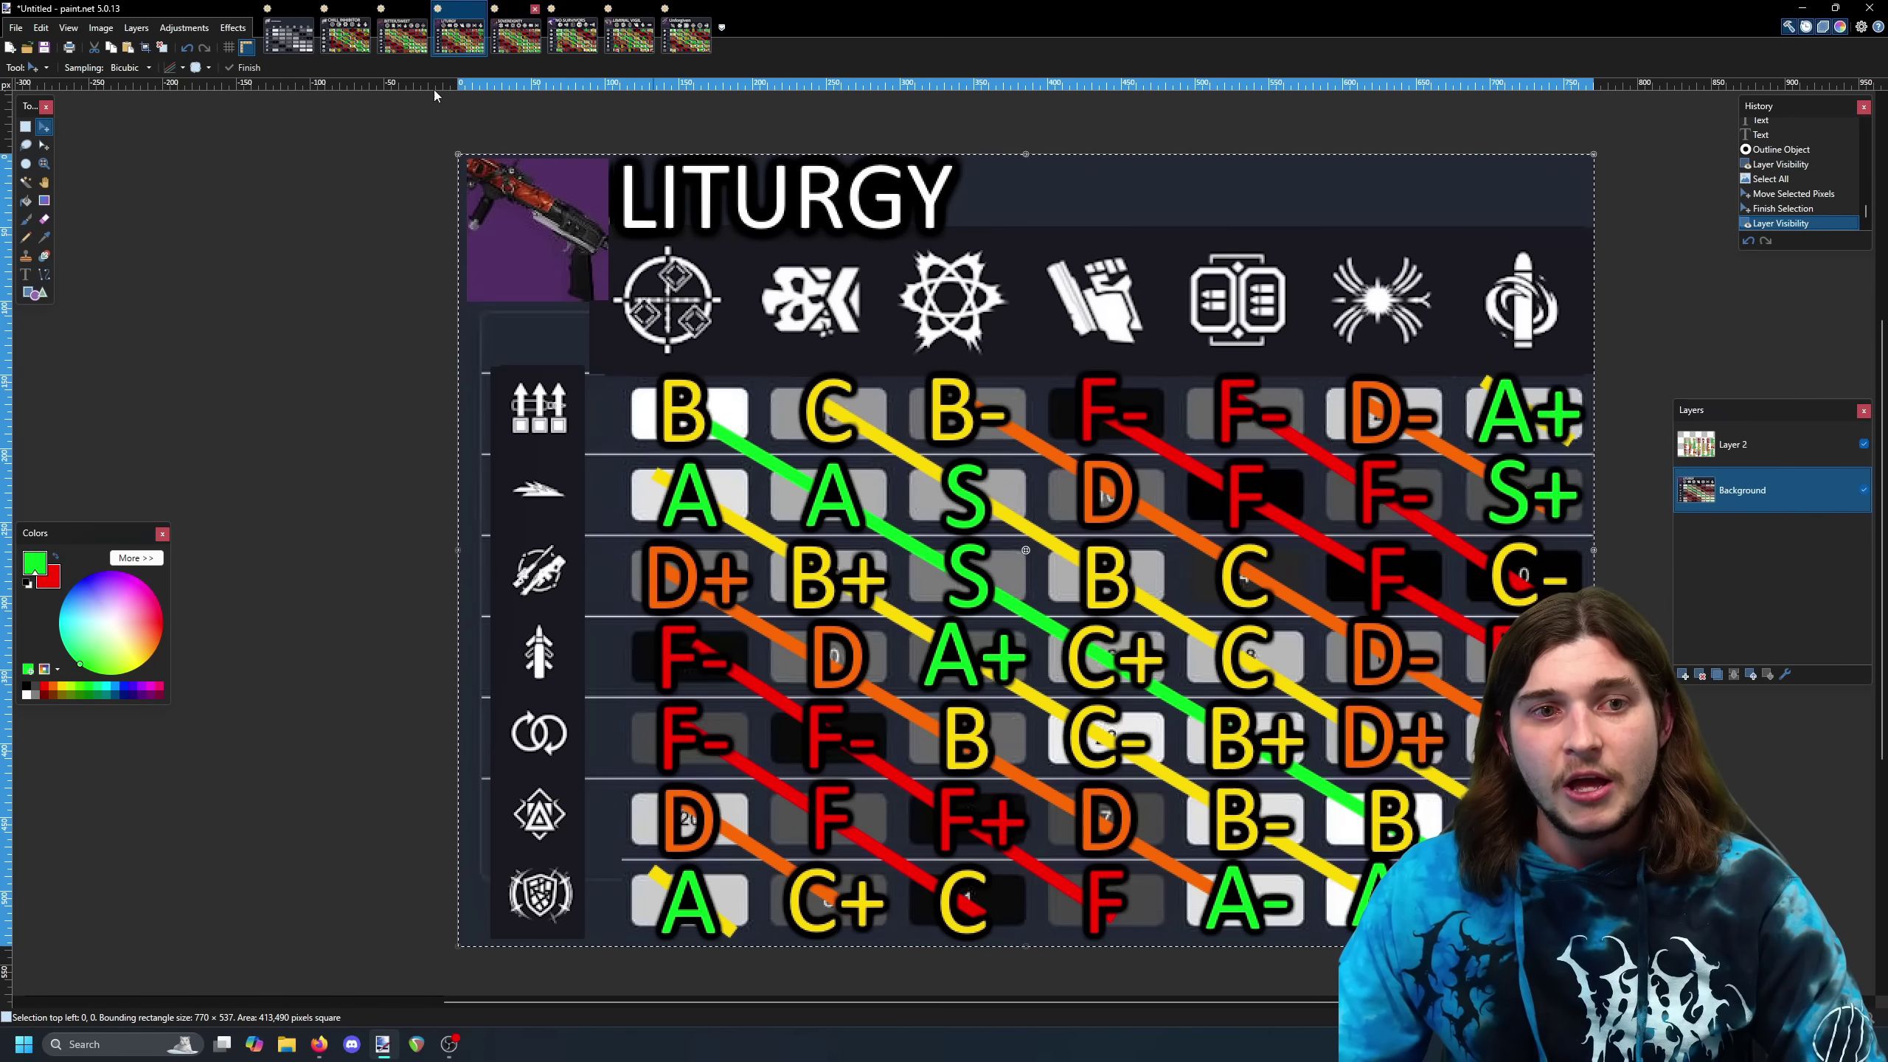
key(ctrl+Tab)
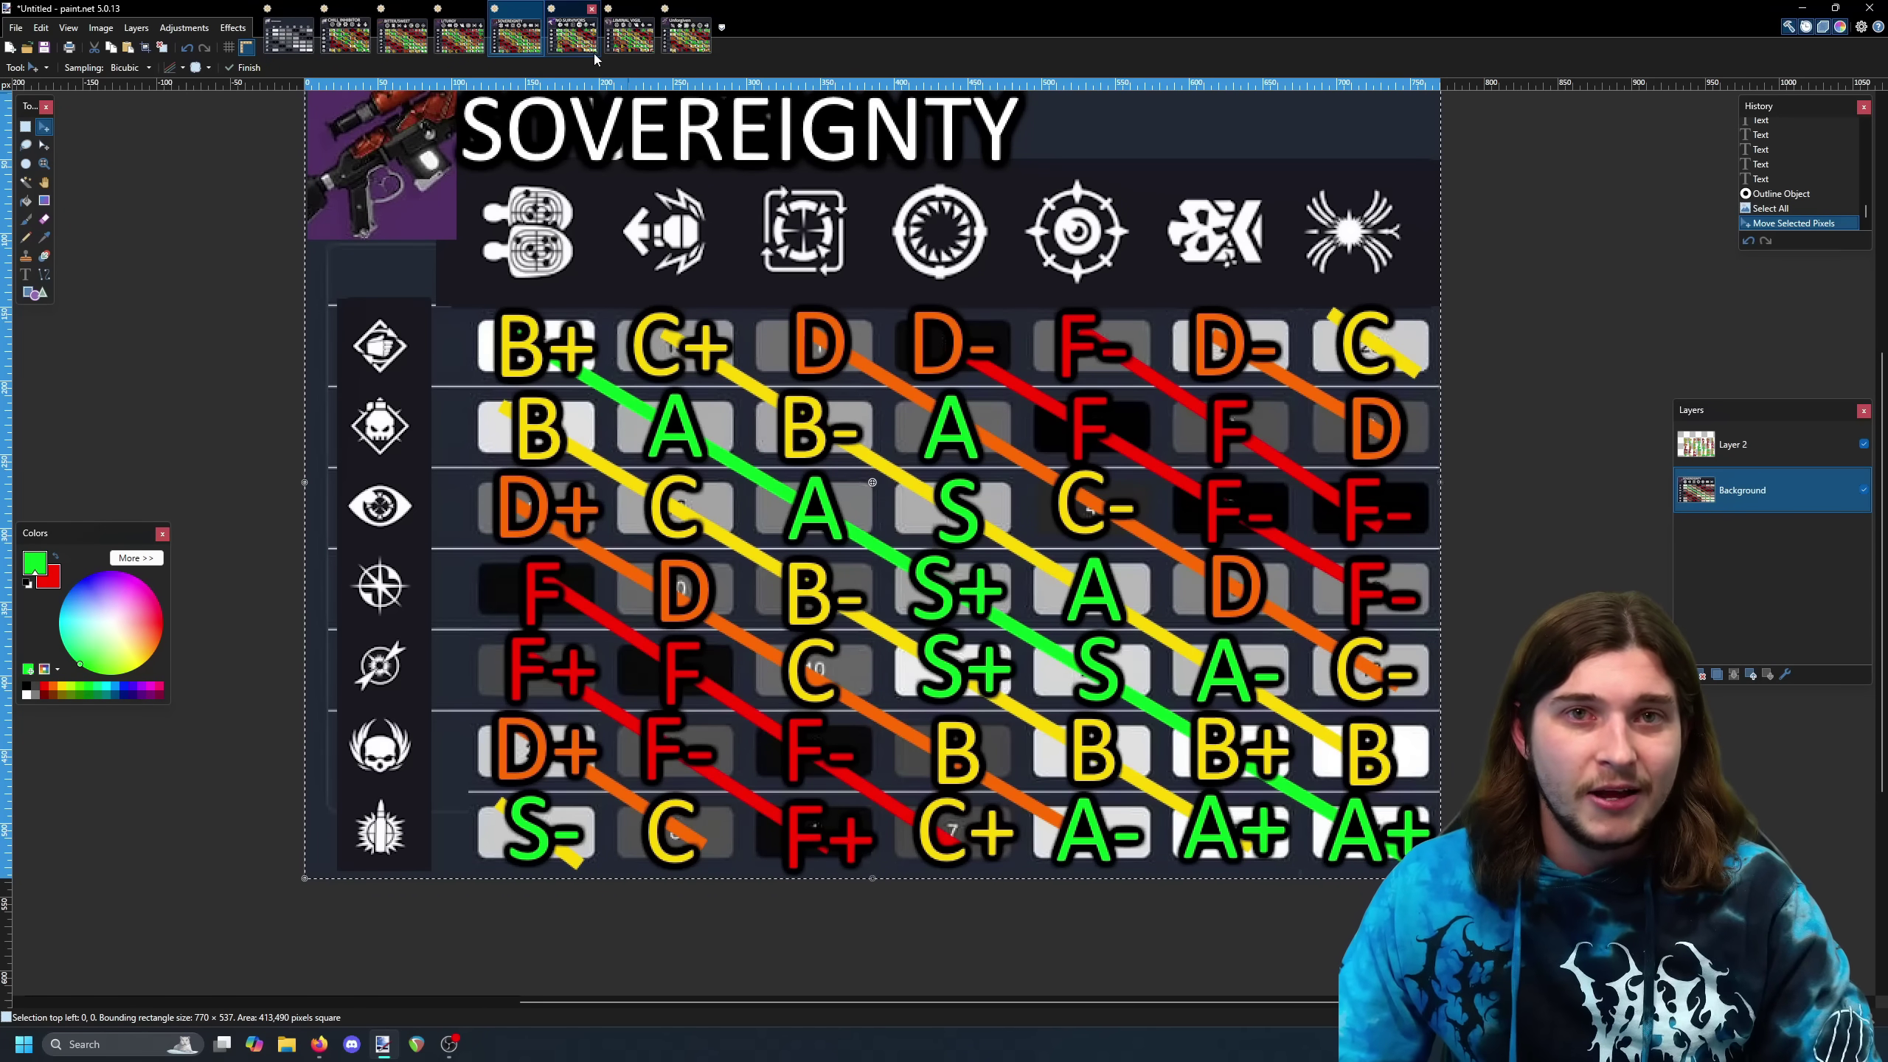
click(593, 53)
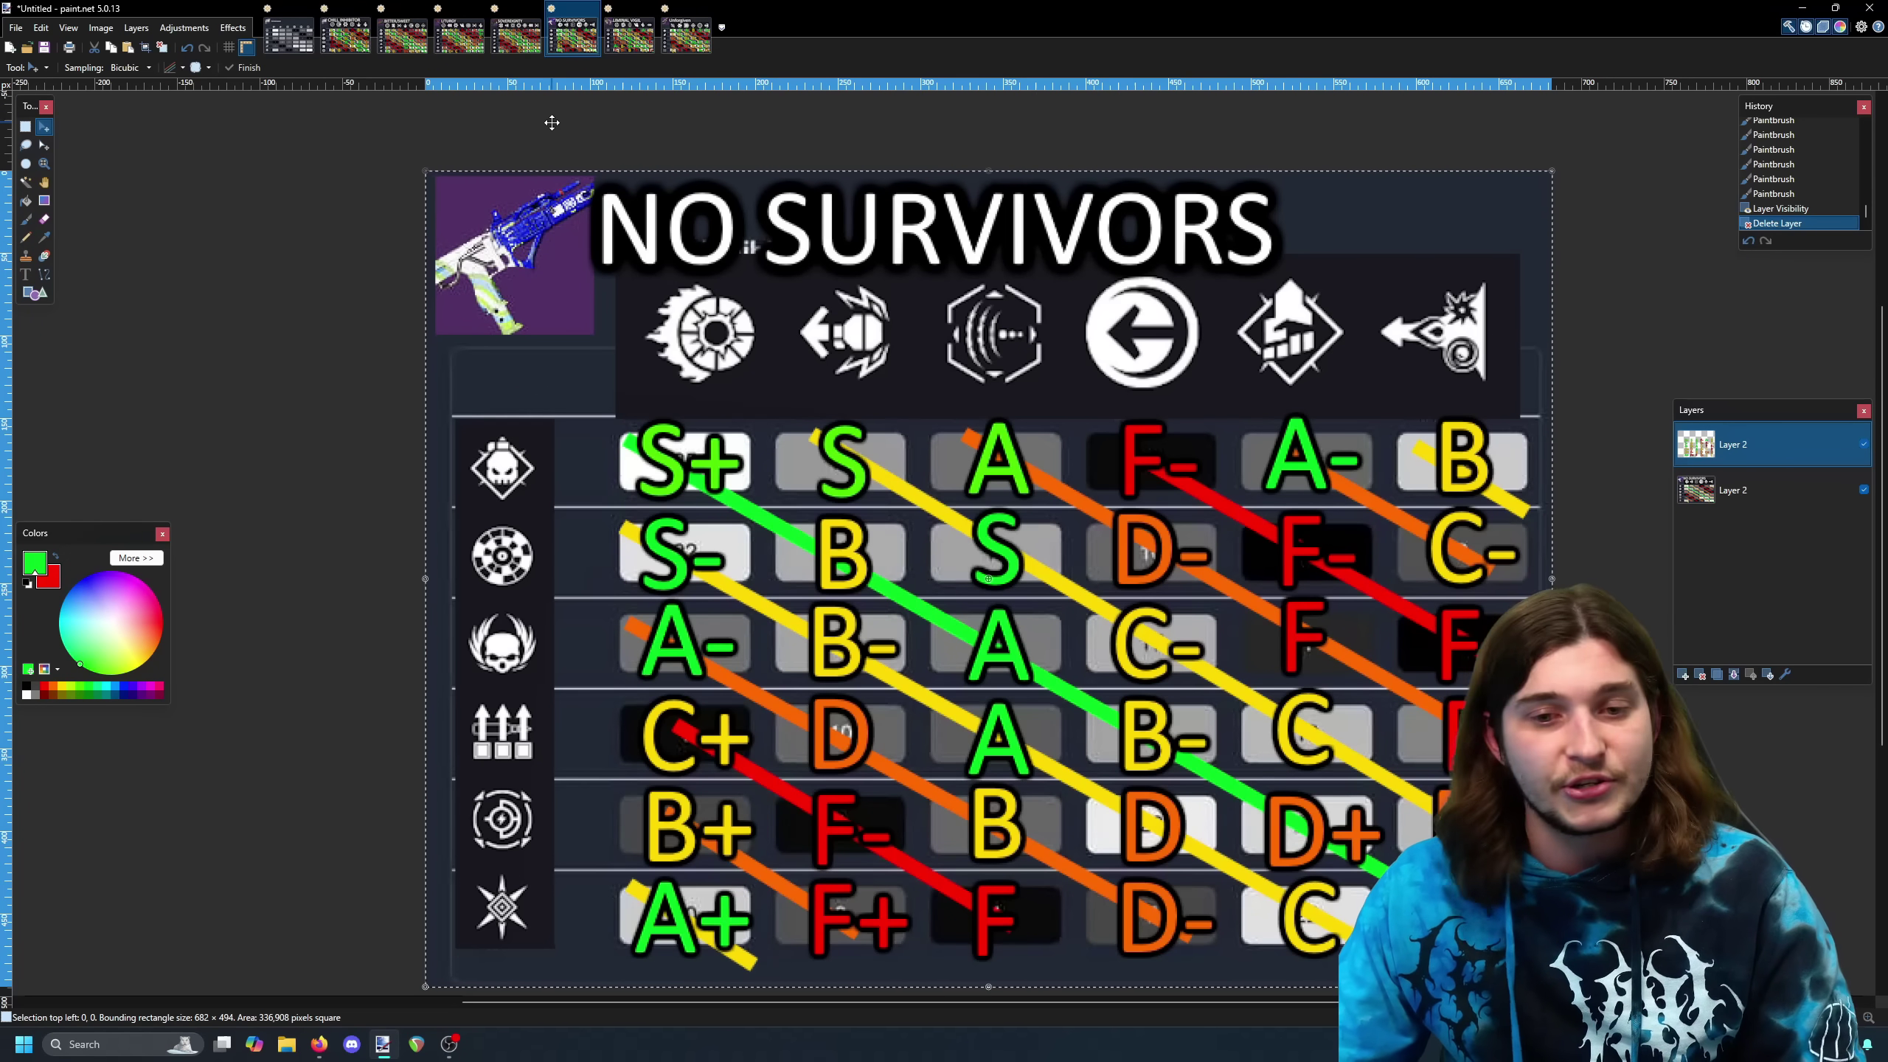
Examine the lower rows of the NO SURVIVORS chart, followed by the LIMINAL VIGIL and Unforgiven charts
scroll(552, 126, down, 1)
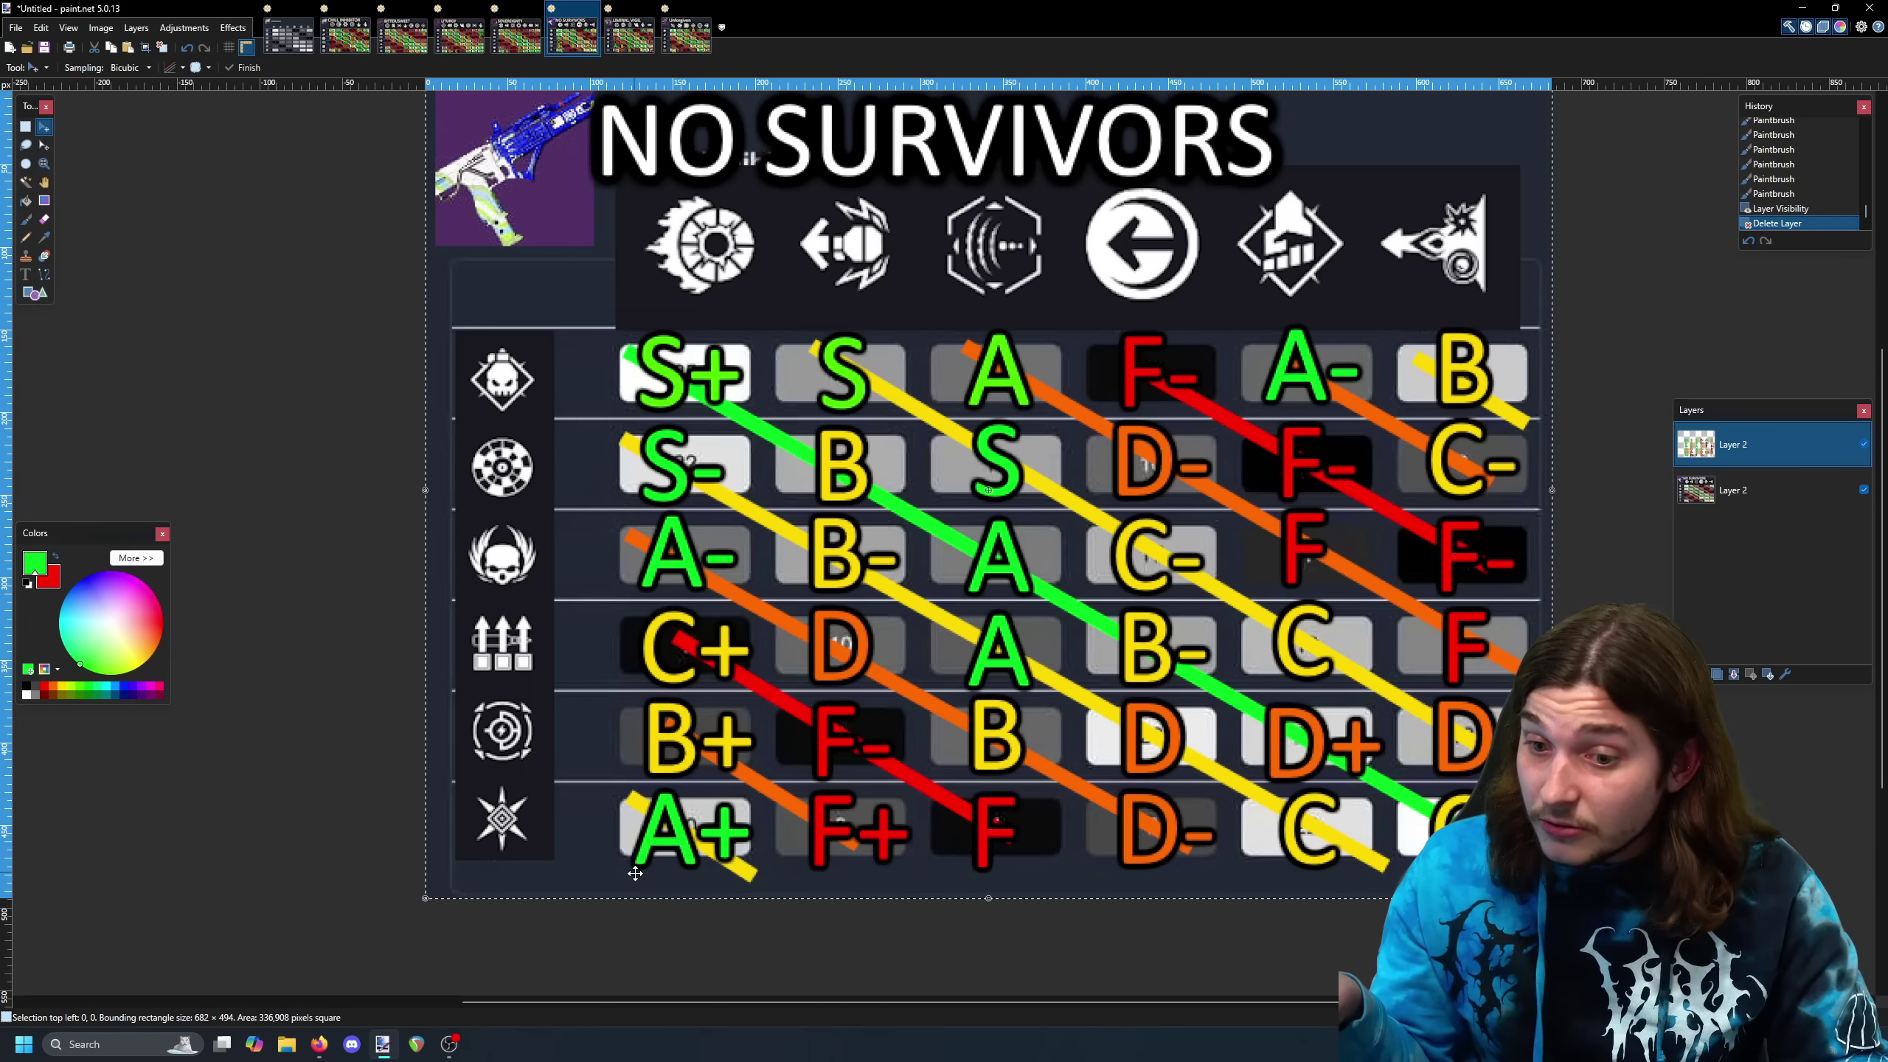
click(612, 45)
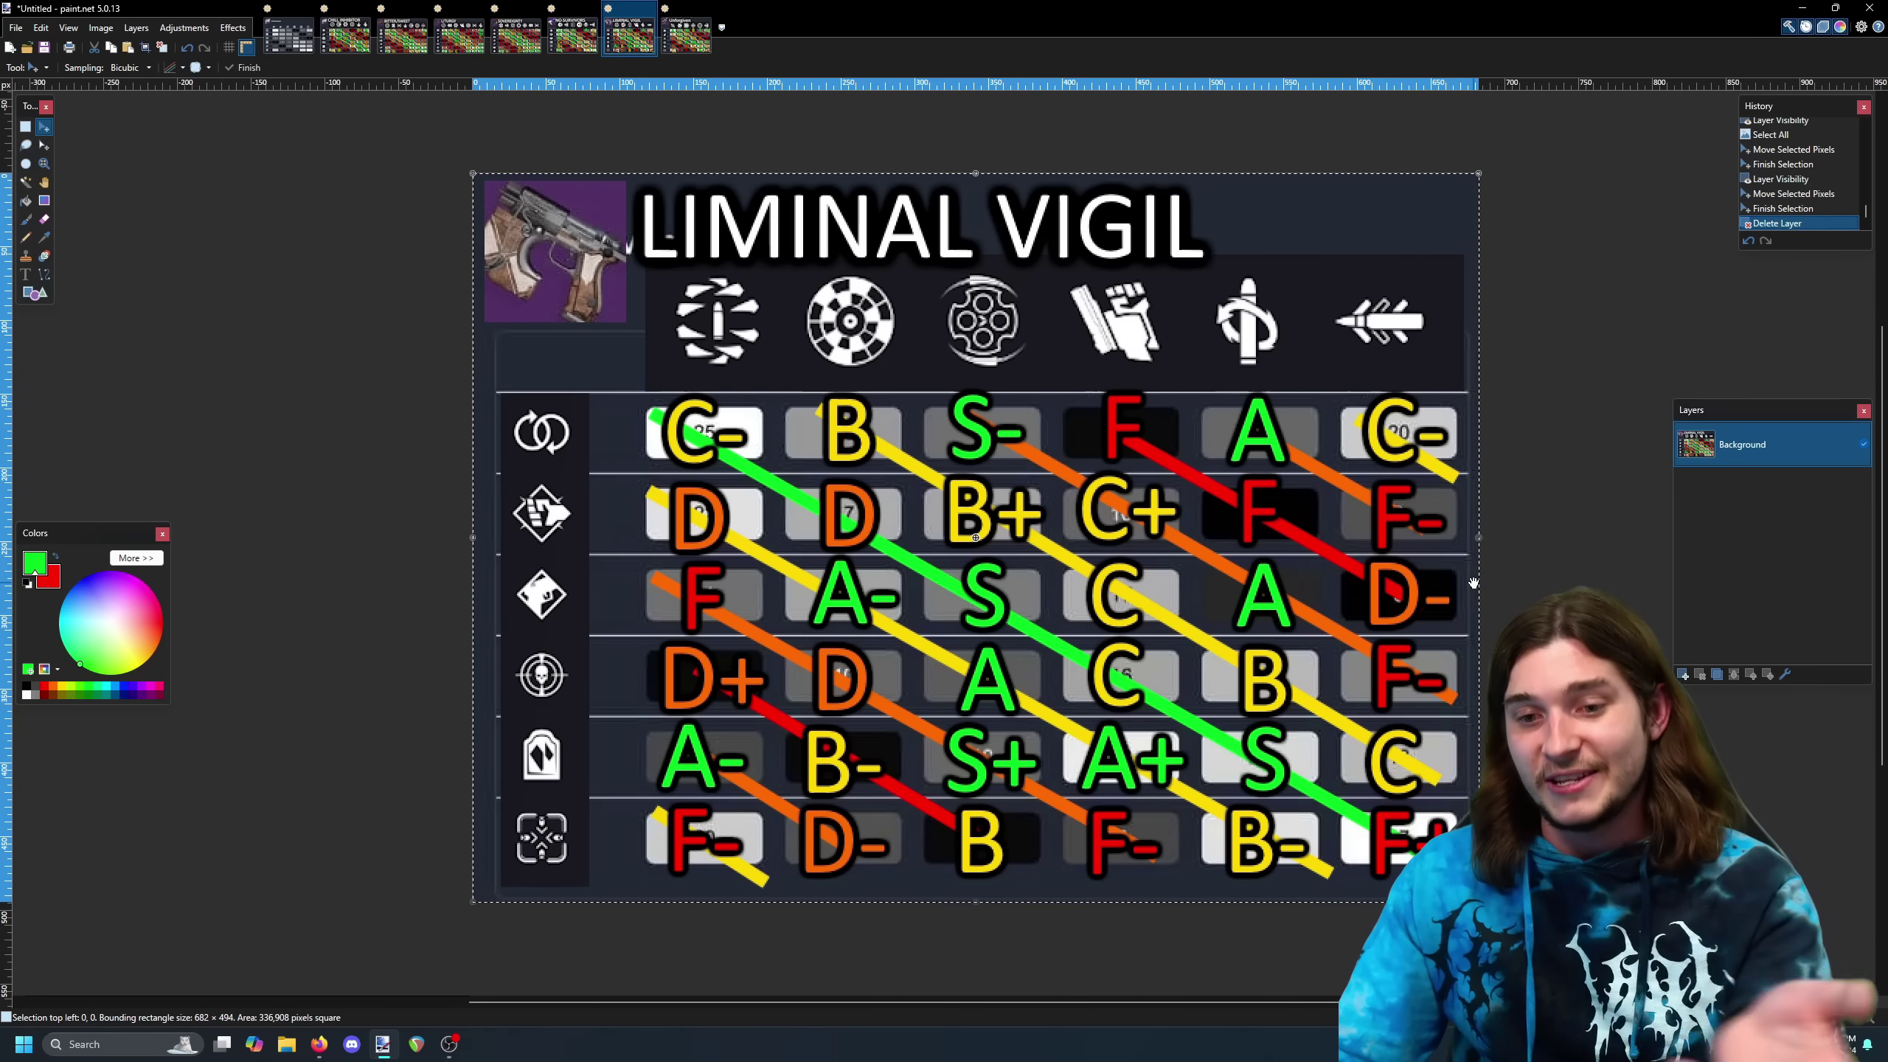
click(684, 47)
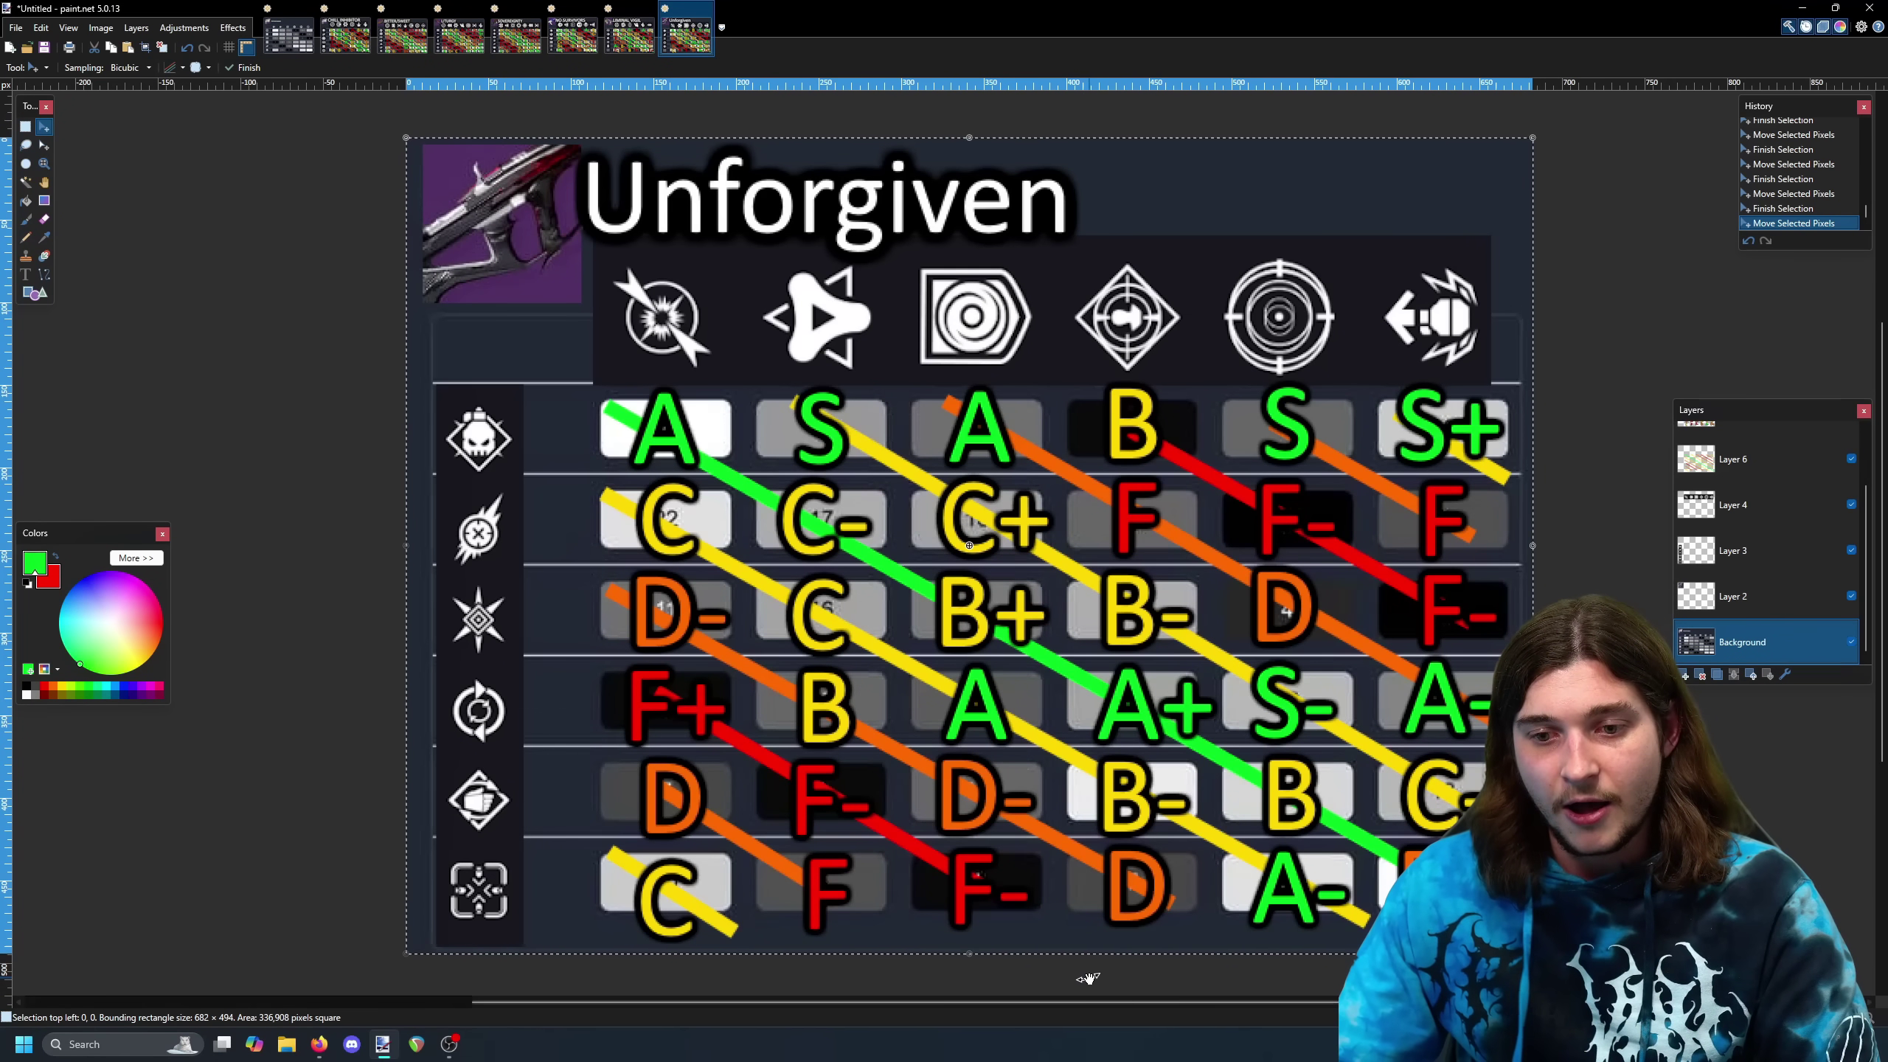
Review the graded charts again from CHILL INHIBITOR through BITTER/SWEET and LITURGY to SOVEREIGNTY, inspecting SOVEREIGNTY's lower rows
click(353, 45)
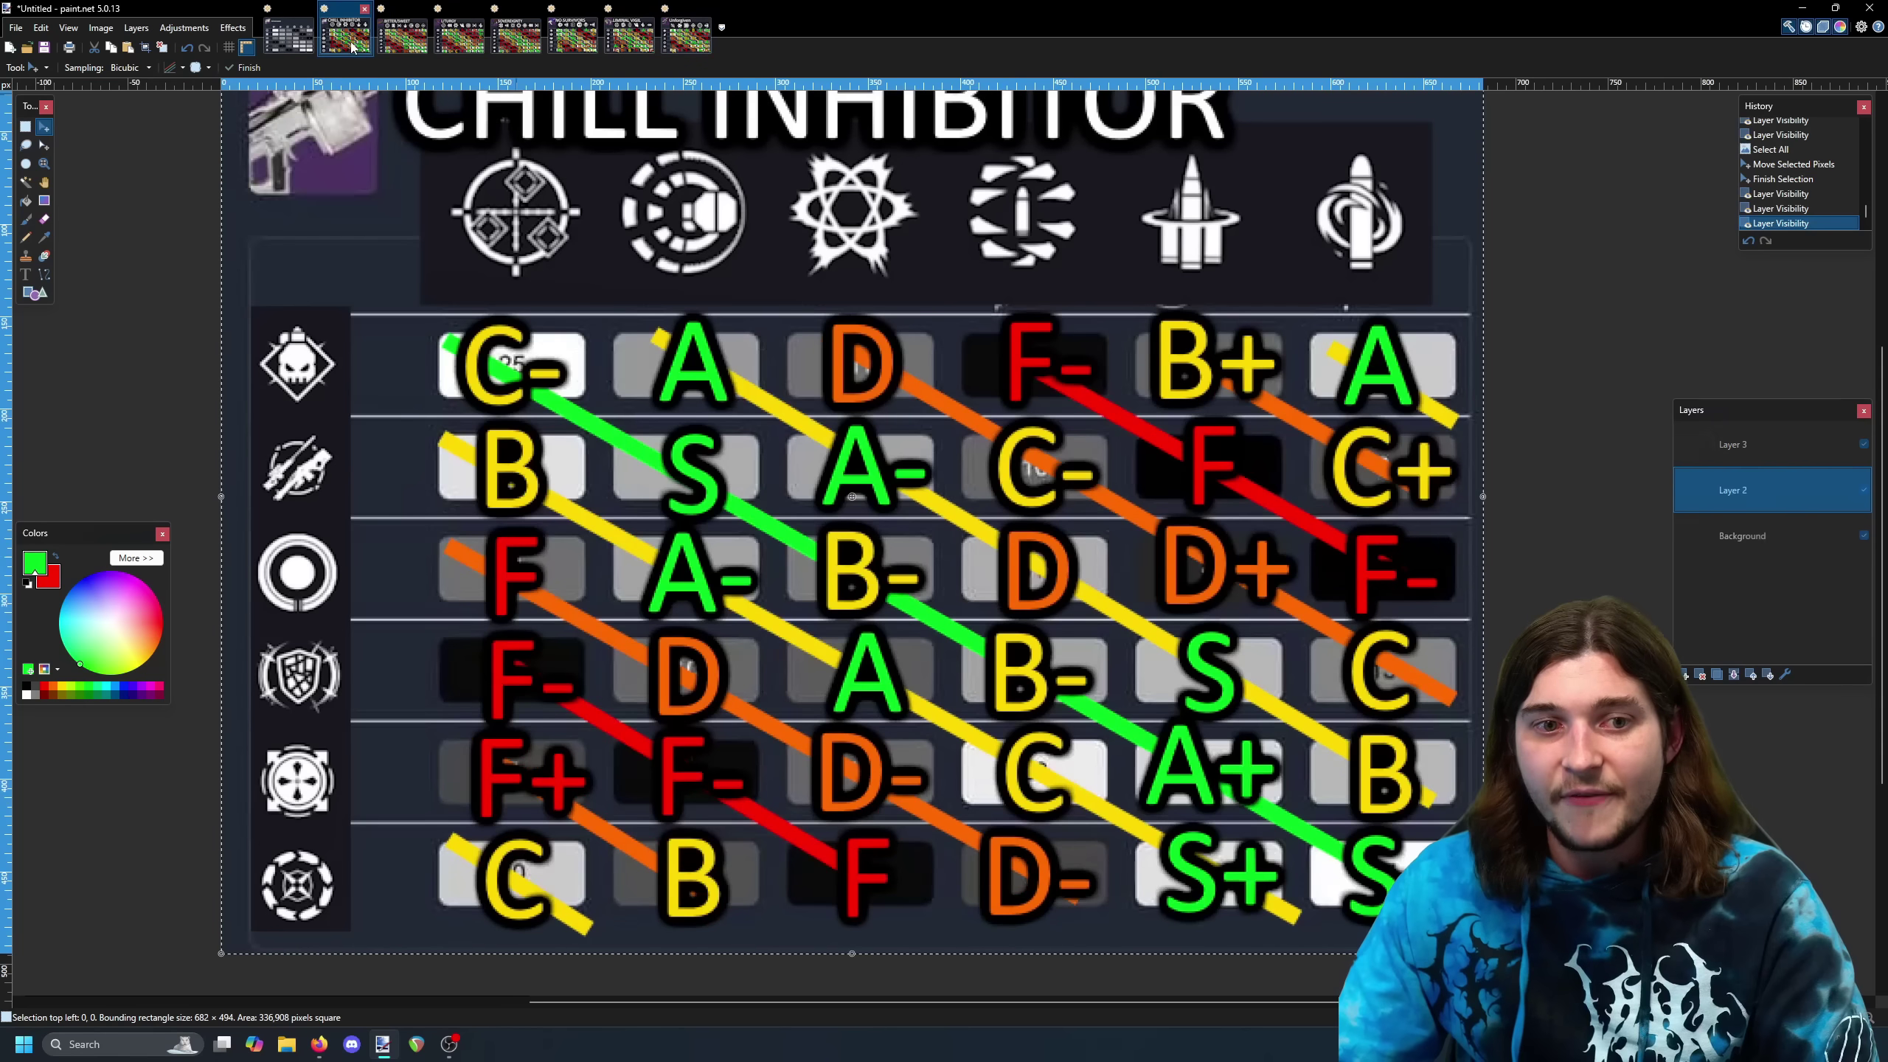
click(402, 45)
click(459, 45)
click(502, 48)
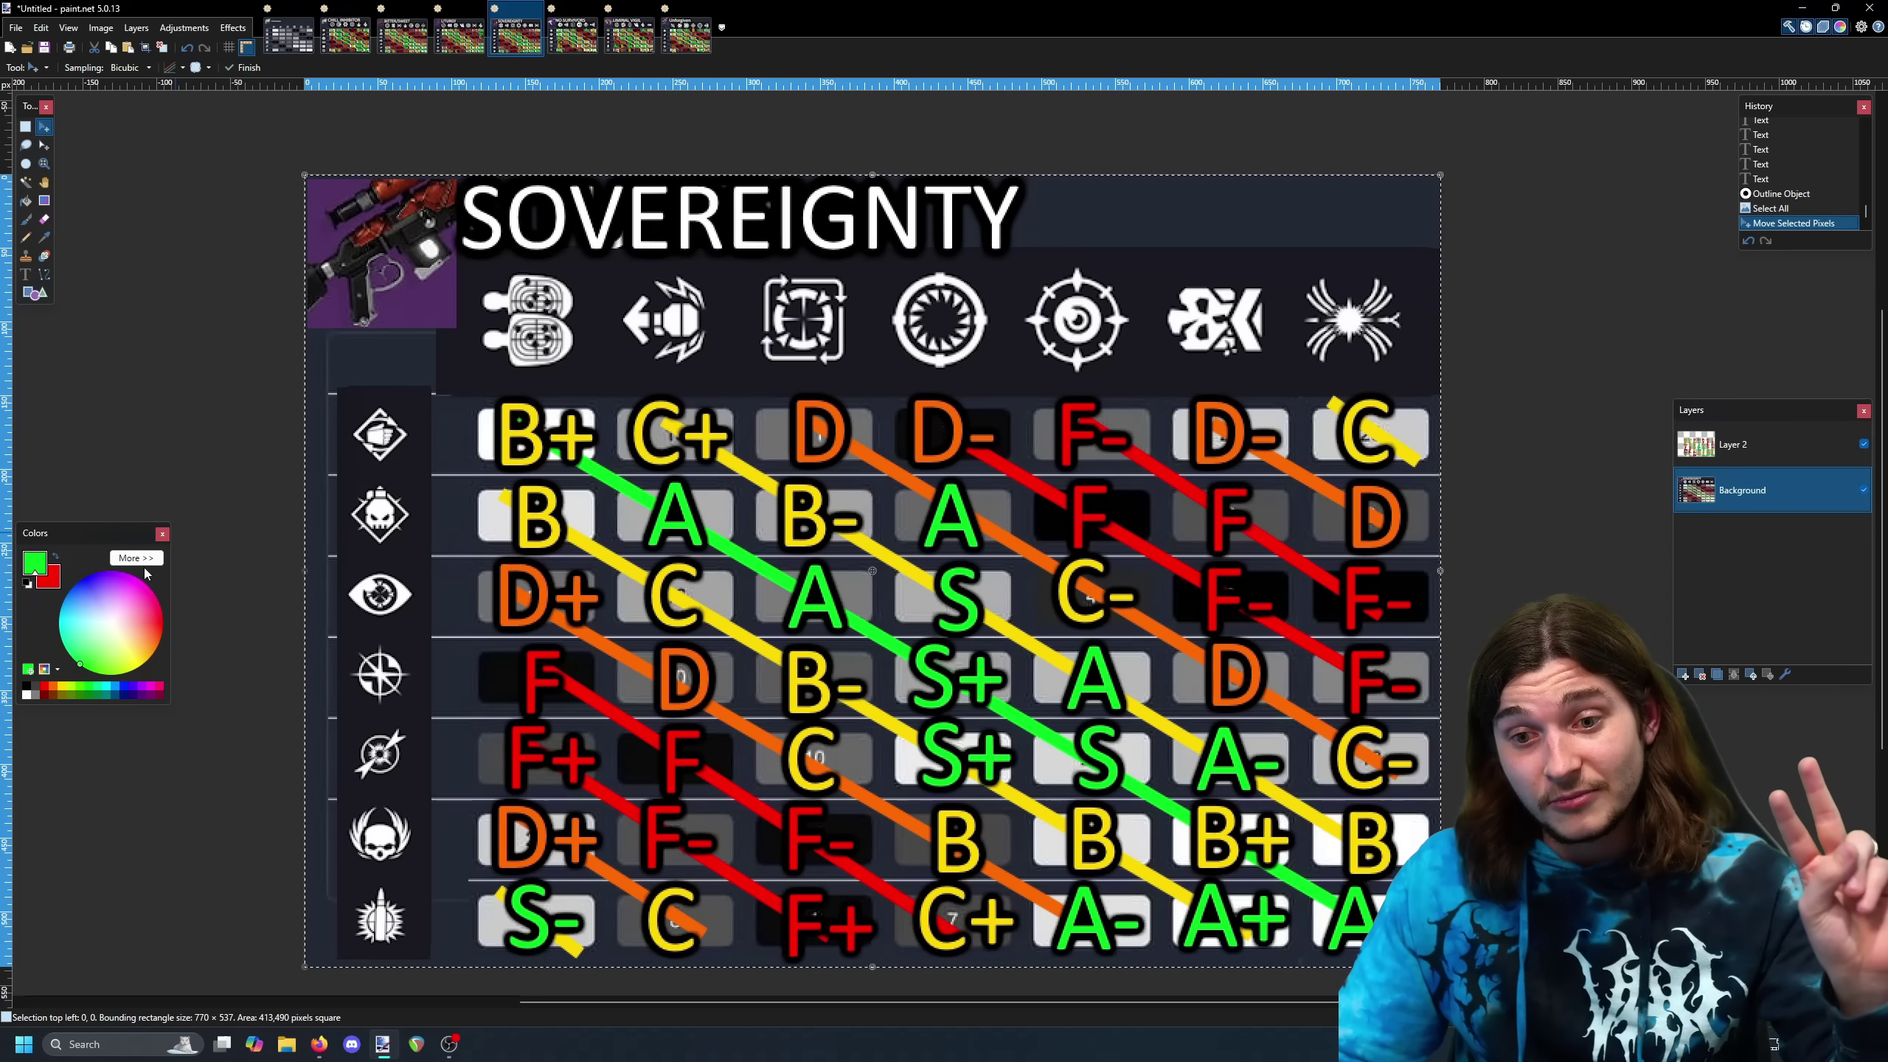
scroll(1267, 505, down, 1)
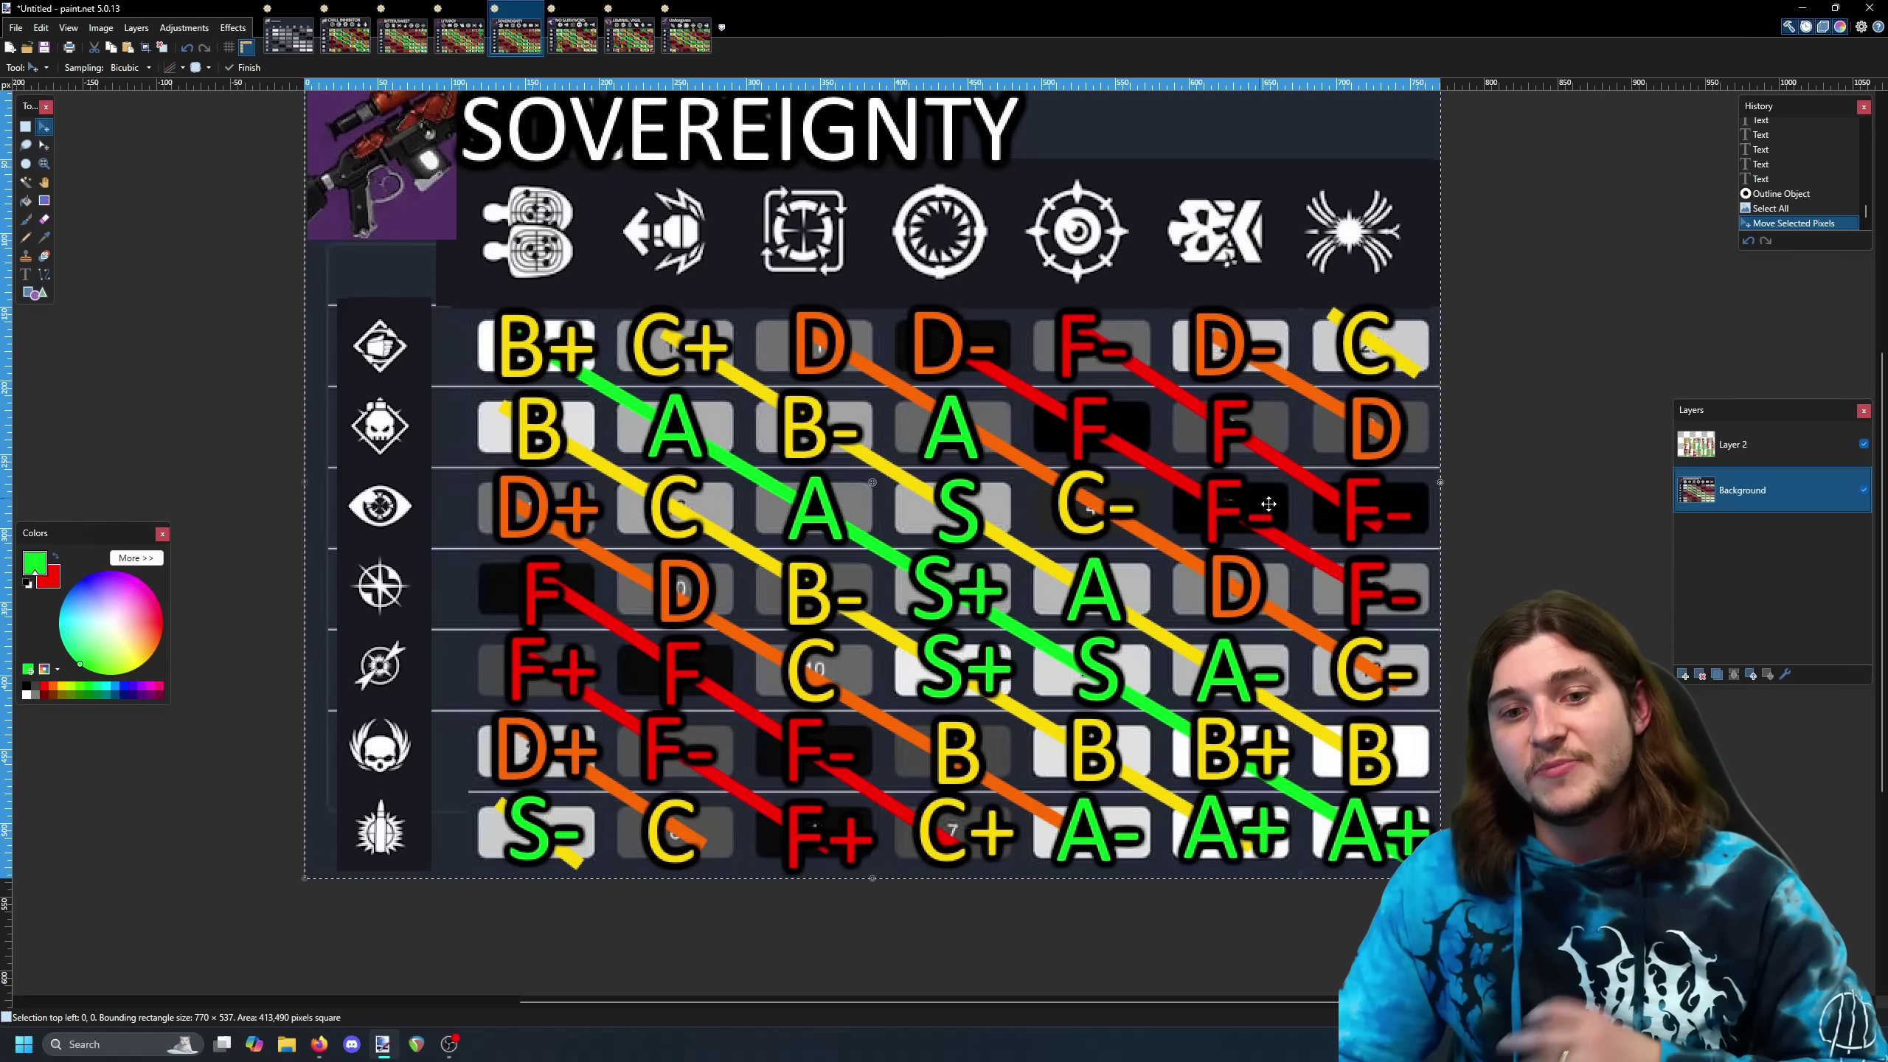
Return to the original greyscale VS Chill Inhibitor chart and examine its drop counts for each perk combination
key(ctrl+shift+Tab)
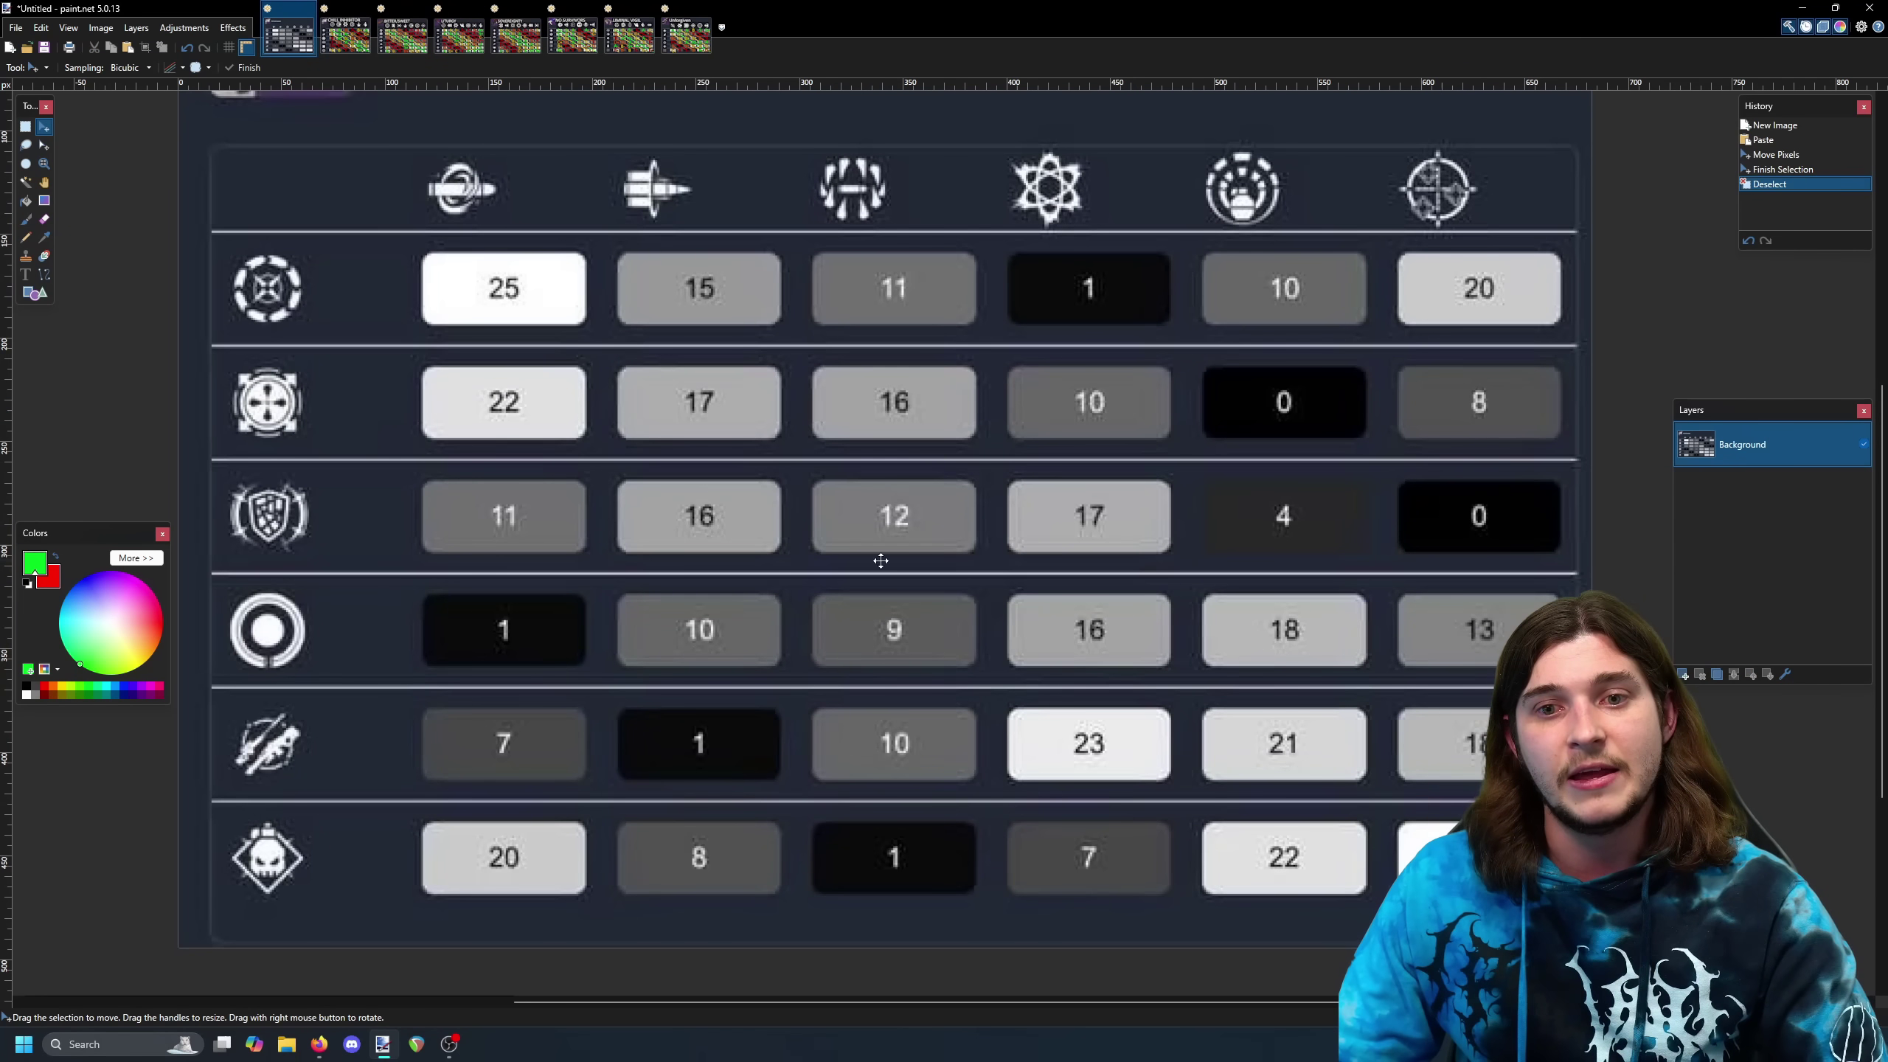
scroll(501, 592, up, 1)
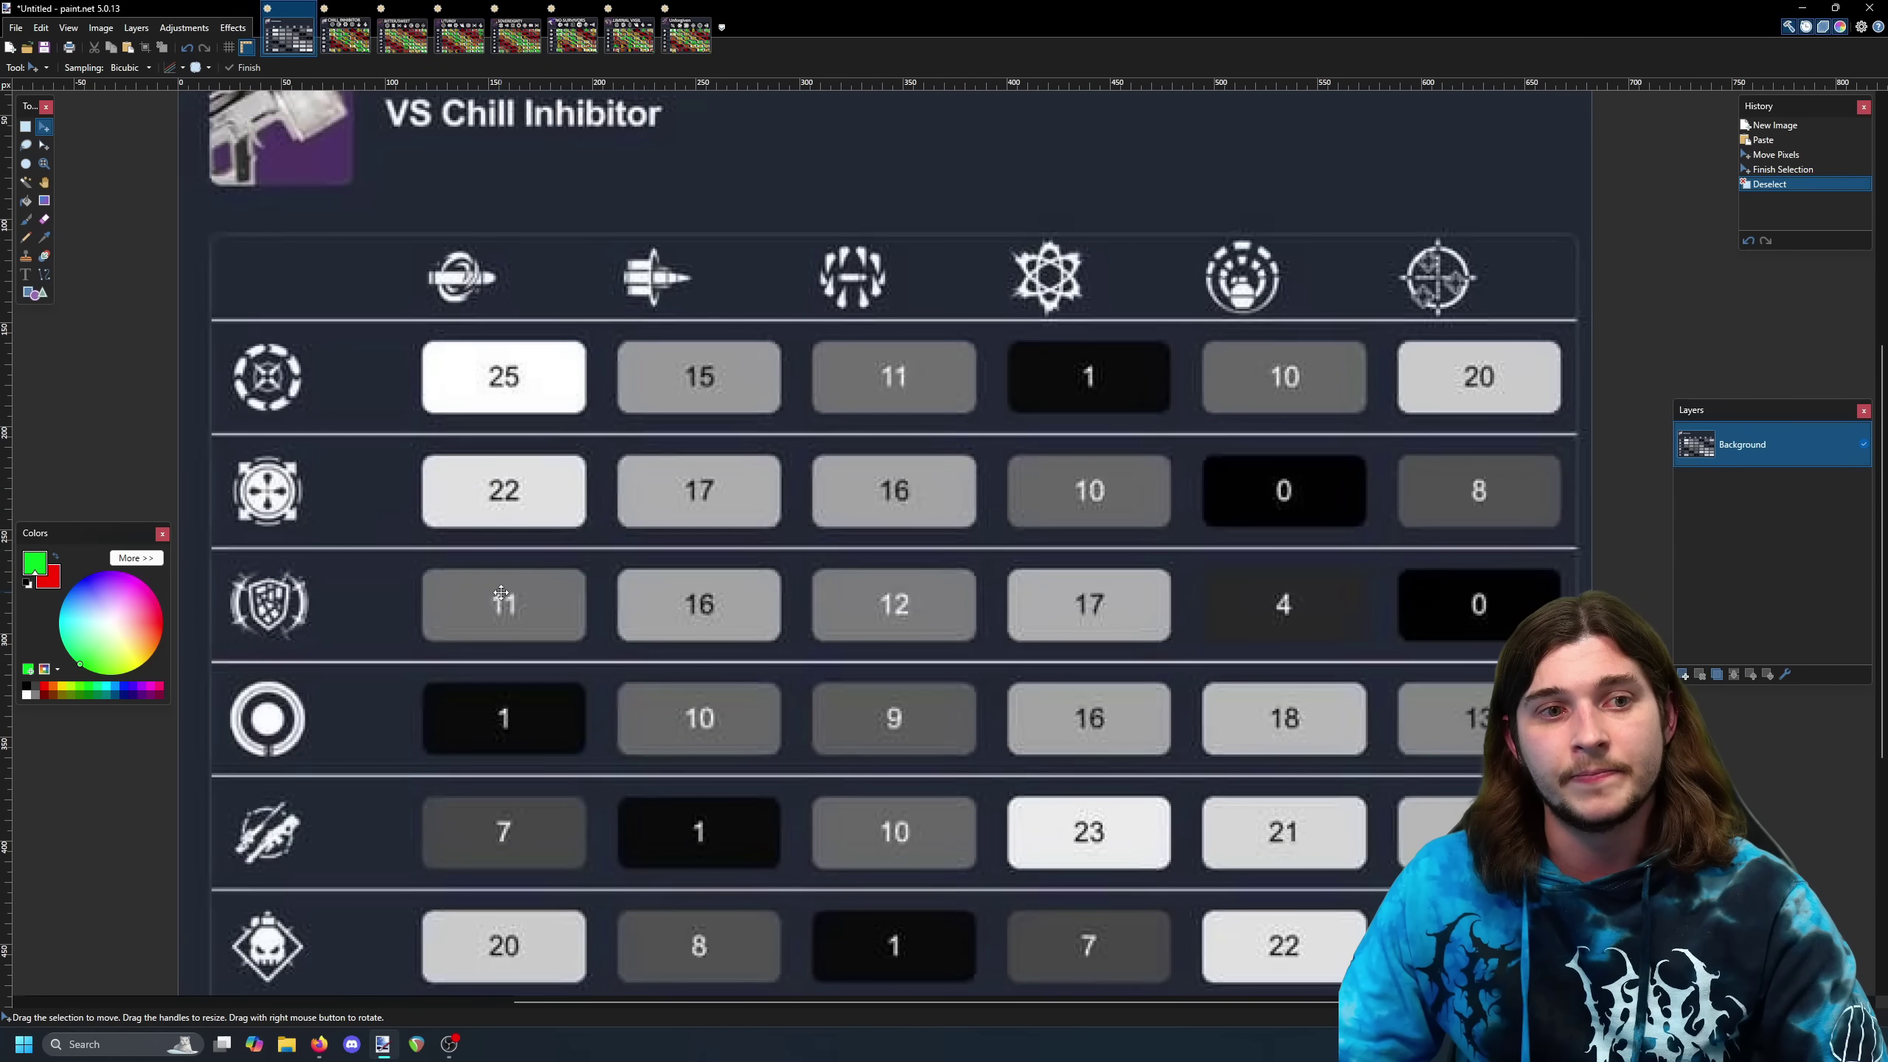
scroll(983, 566, down, 1)
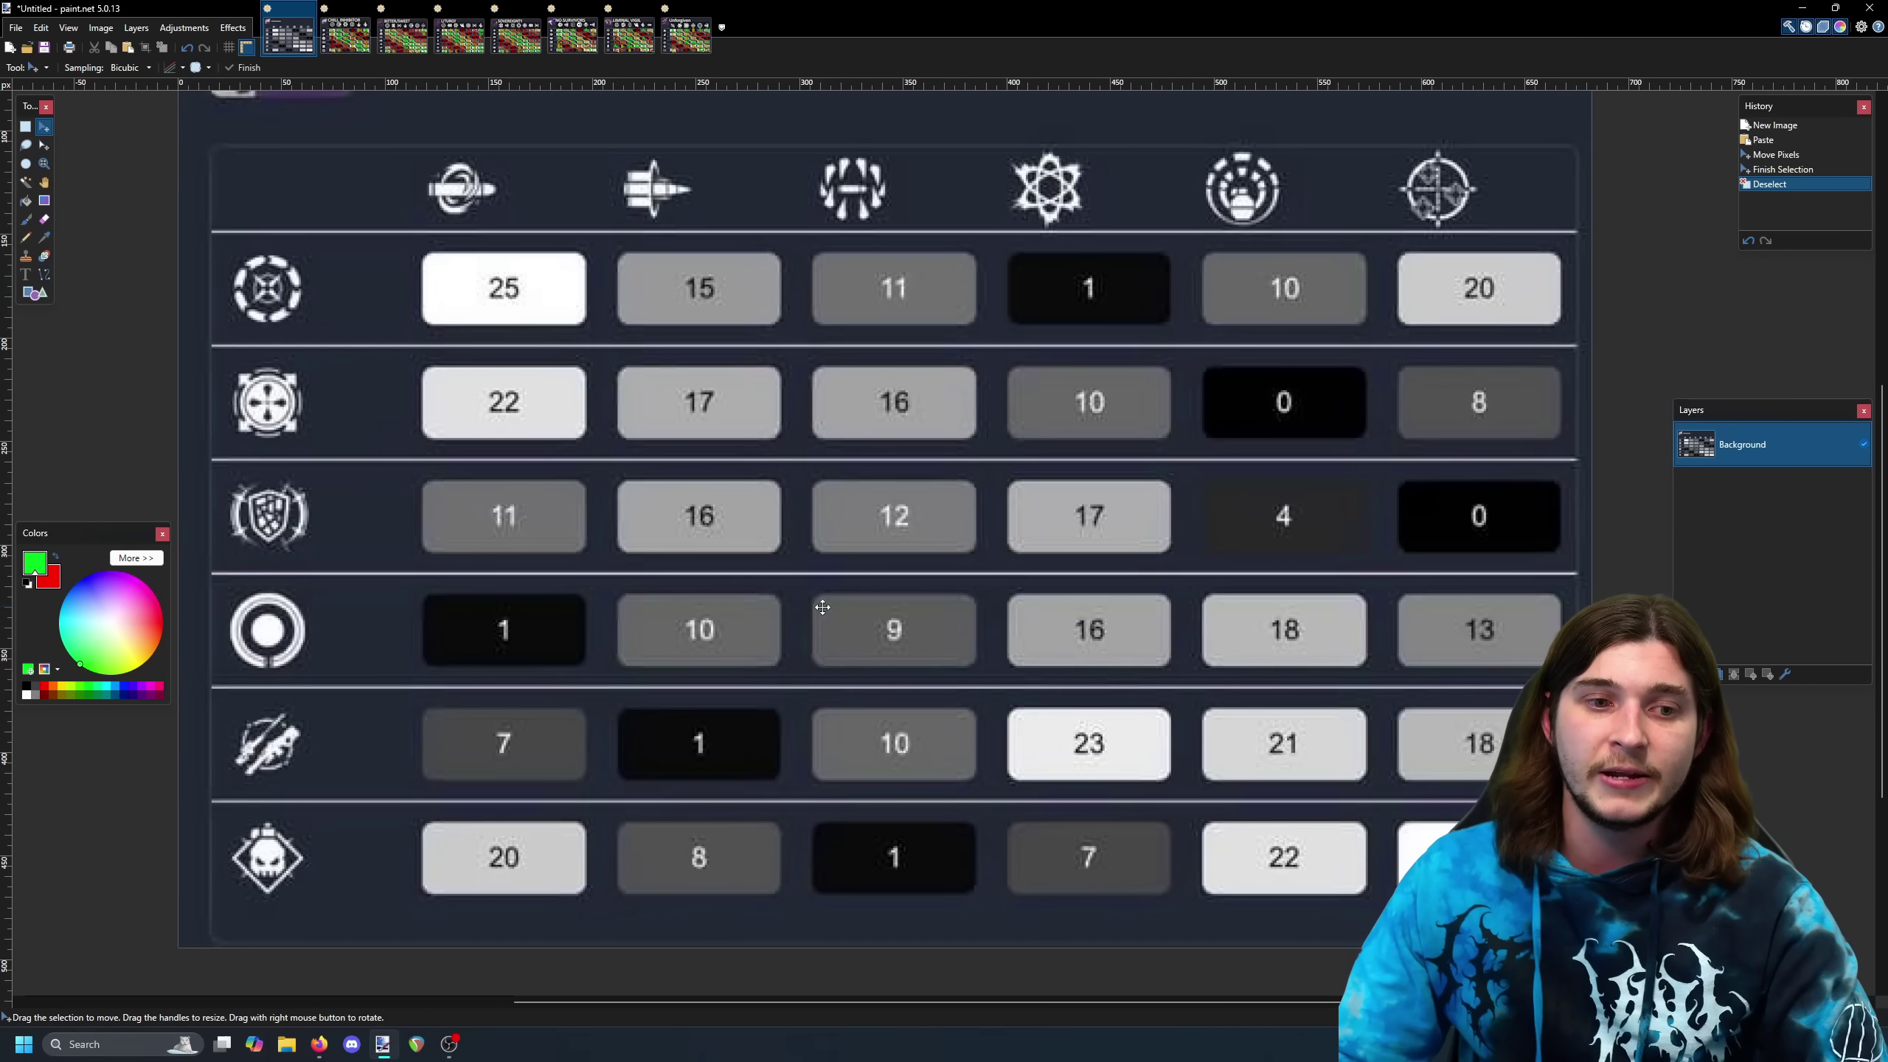
scroll(823, 607, up, 2)
scroll(821, 595, down, 2)
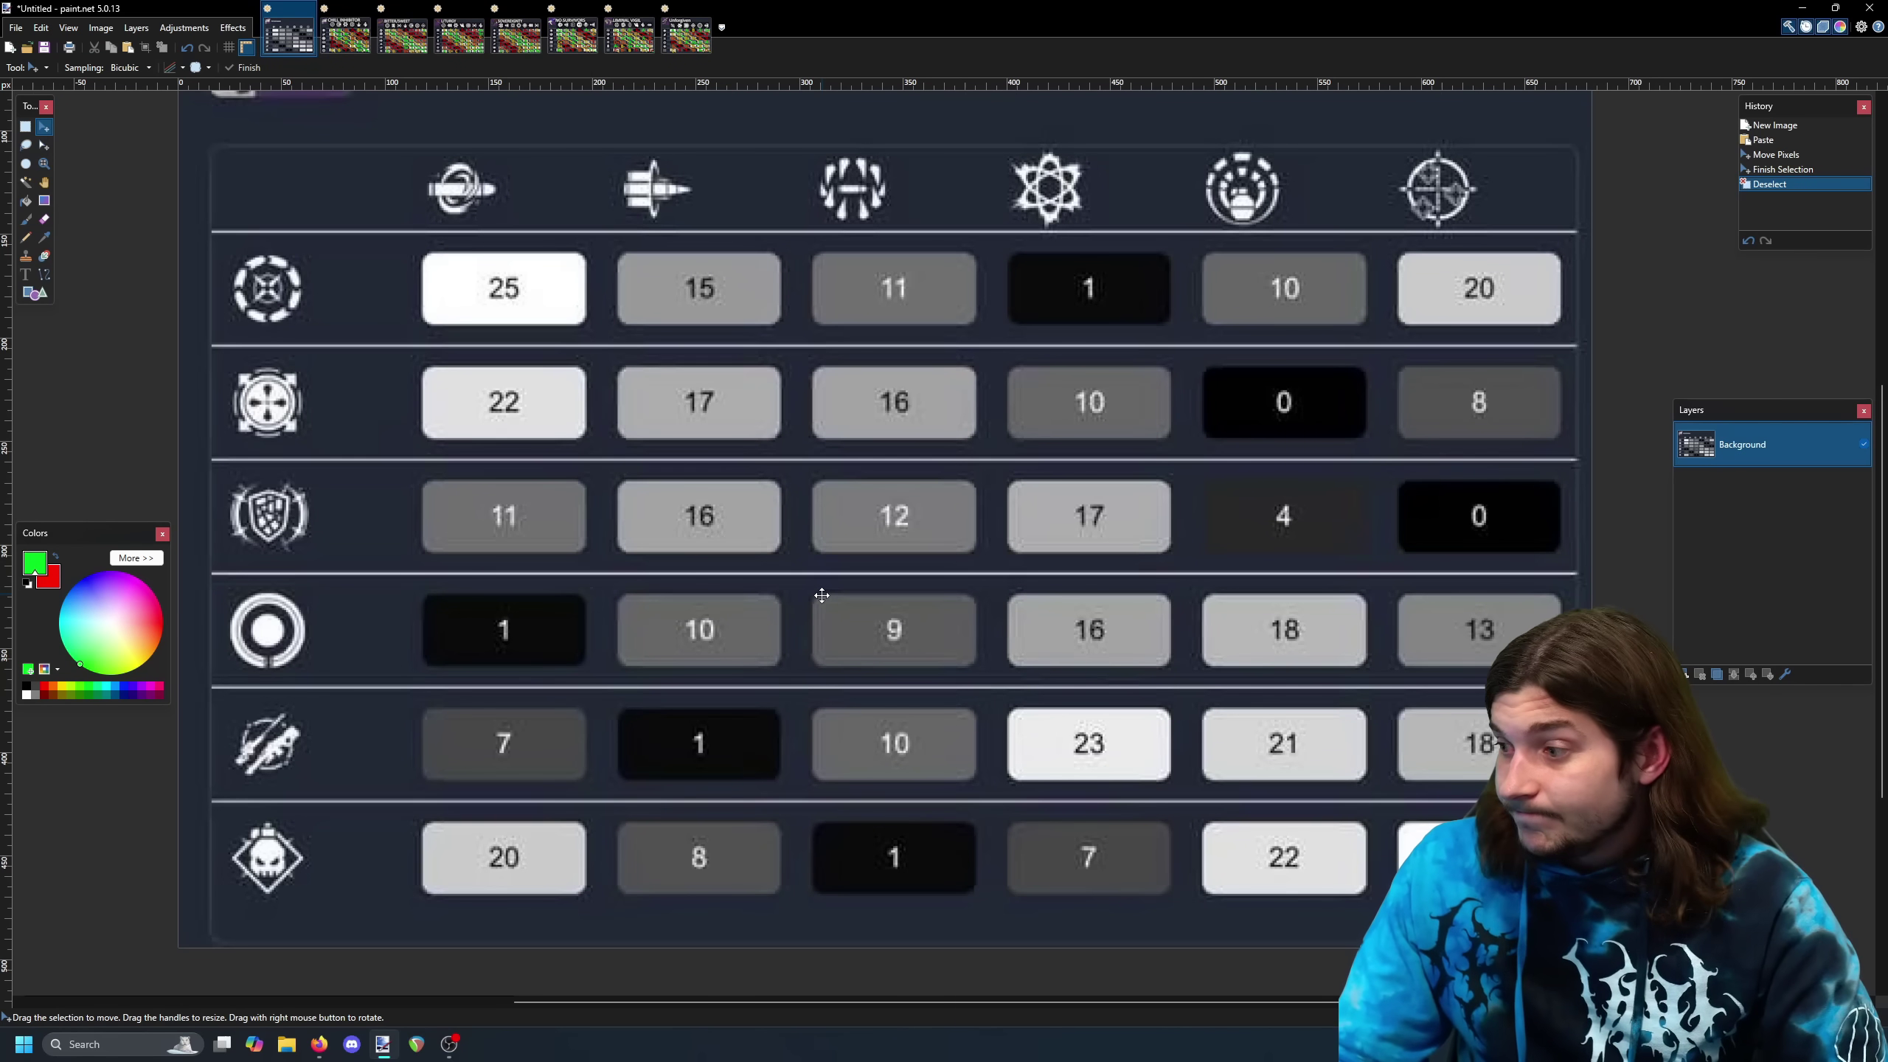